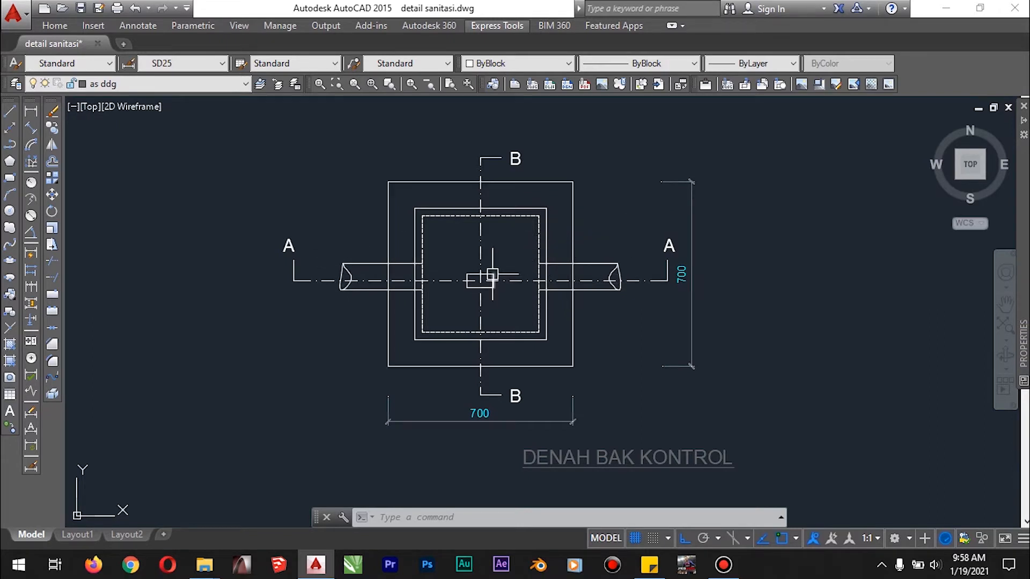
Step: Inspect the lid handle in the control box plan and compare it with section A-A
{"action": "left_click", "coordinate": [460, 264]}
{"action": "left_click", "coordinate": [507, 309]}
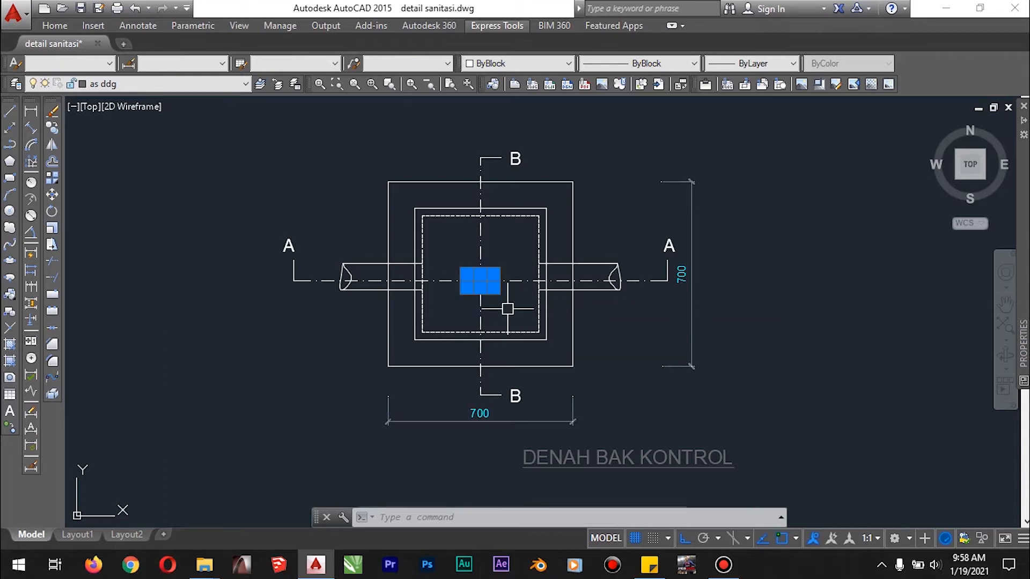
{"action": "key", "text": "Escape"}
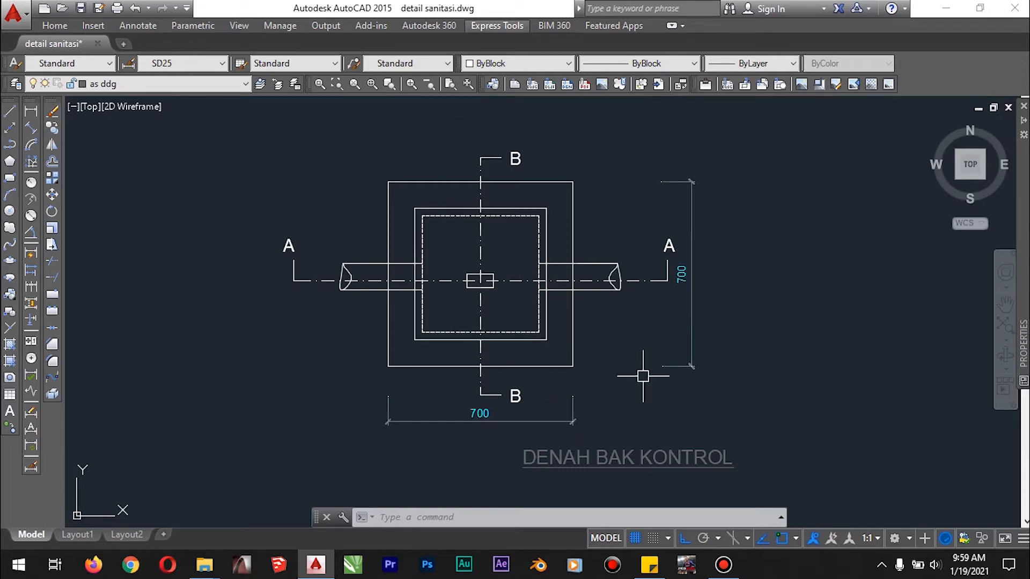
{"action": "scroll", "coordinate": [652, 370], "scroll_direction": "down", "scroll_amount": 3}
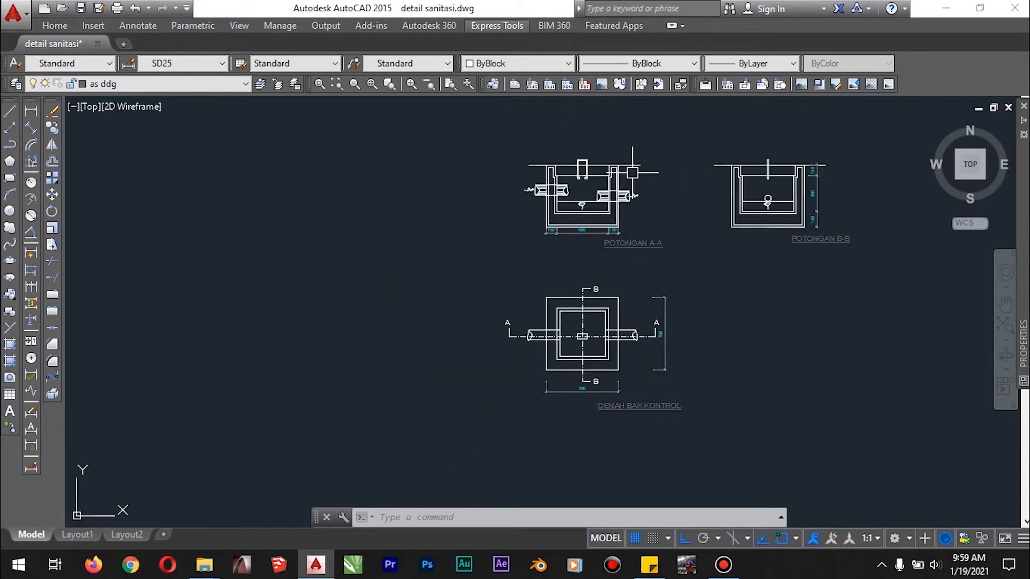
{"action": "scroll", "coordinate": [632, 173], "scroll_direction": "up", "scroll_amount": 2}
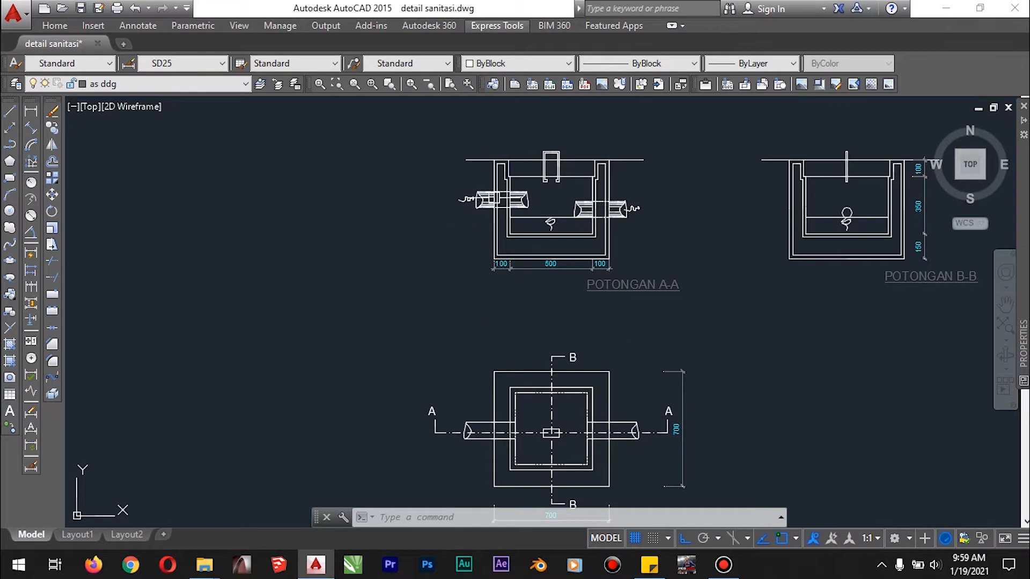
{"action": "scroll", "coordinate": [546, 134], "scroll_direction": "up", "scroll_amount": 4}
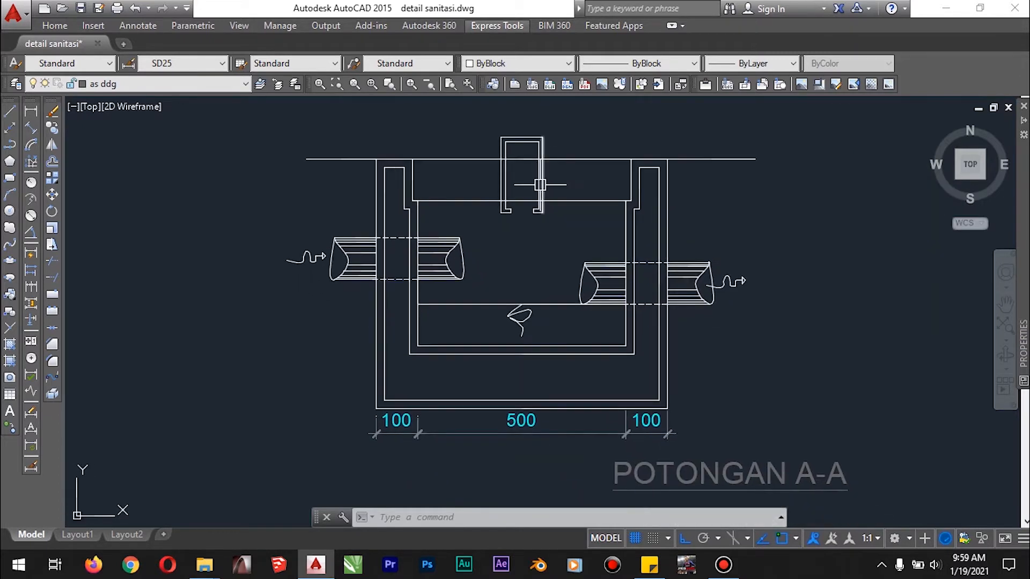
{"action": "scroll", "coordinate": [509, 157], "scroll_direction": "down", "scroll_amount": 4}
{"action": "type", "text": "l"}
{"action": "key", "text": "Return"}
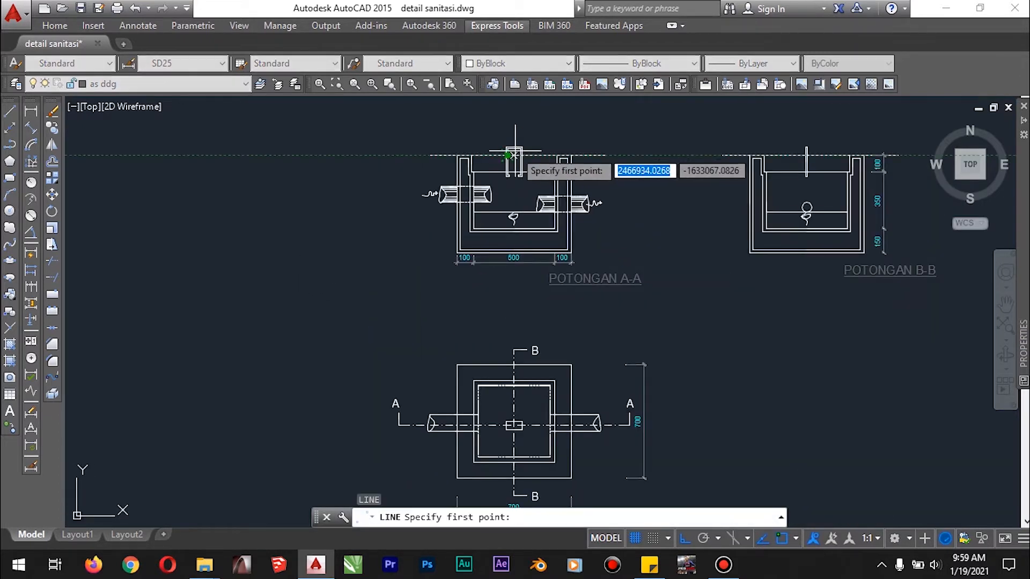
{"action": "scroll", "coordinate": [524, 145], "scroll_direction": "up", "scroll_amount": 5}
{"action": "left_click", "coordinate": [505, 152]}
{"action": "scroll", "coordinate": [518, 257], "scroll_direction": "down", "scroll_amount": 4}
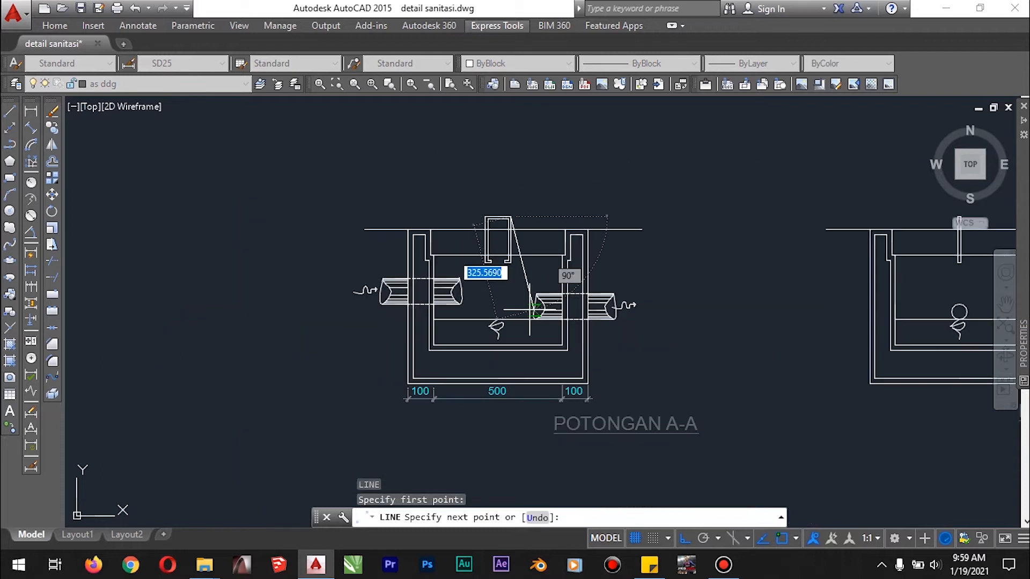
{"action": "middle_click_drag", "start_coordinate": [473, 392], "coordinate": [494, 191]}
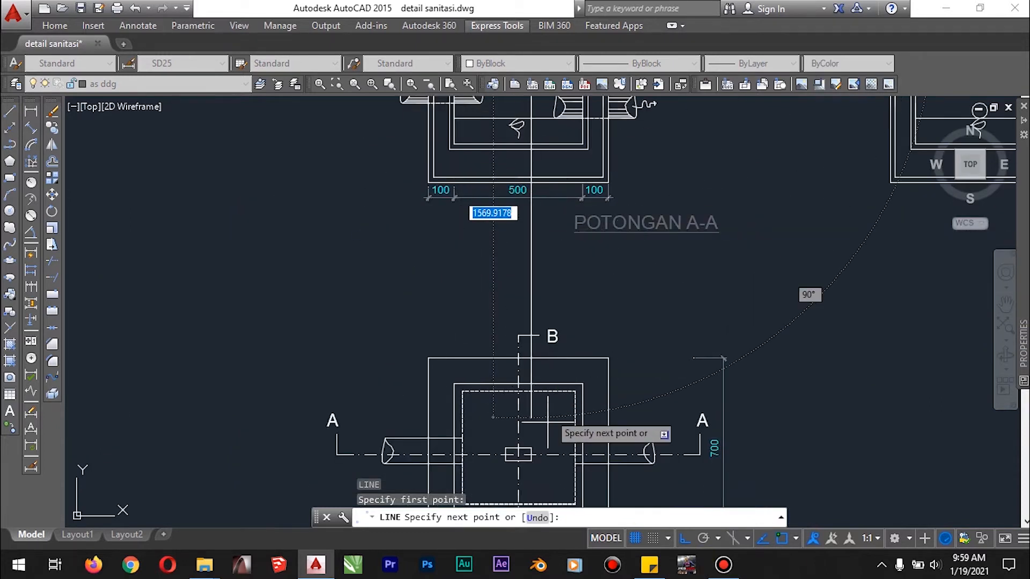
{"action": "key", "text": "Escape"}
{"action": "middle_click_drag", "start_coordinate": [523, 158], "coordinate": [527, 288]}
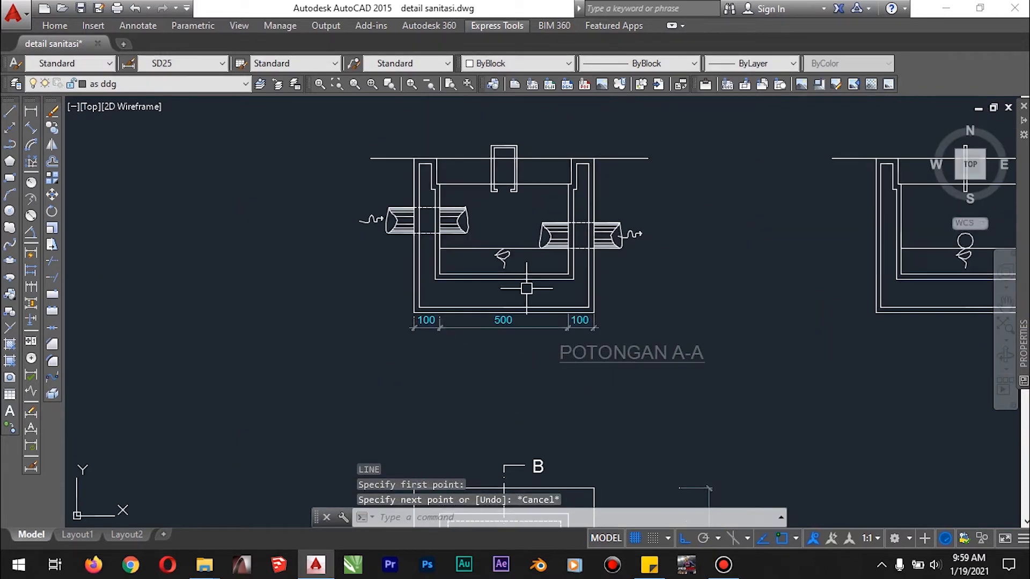
{"action": "scroll", "coordinate": [381, 231], "scroll_direction": "down", "scroll_amount": 4}
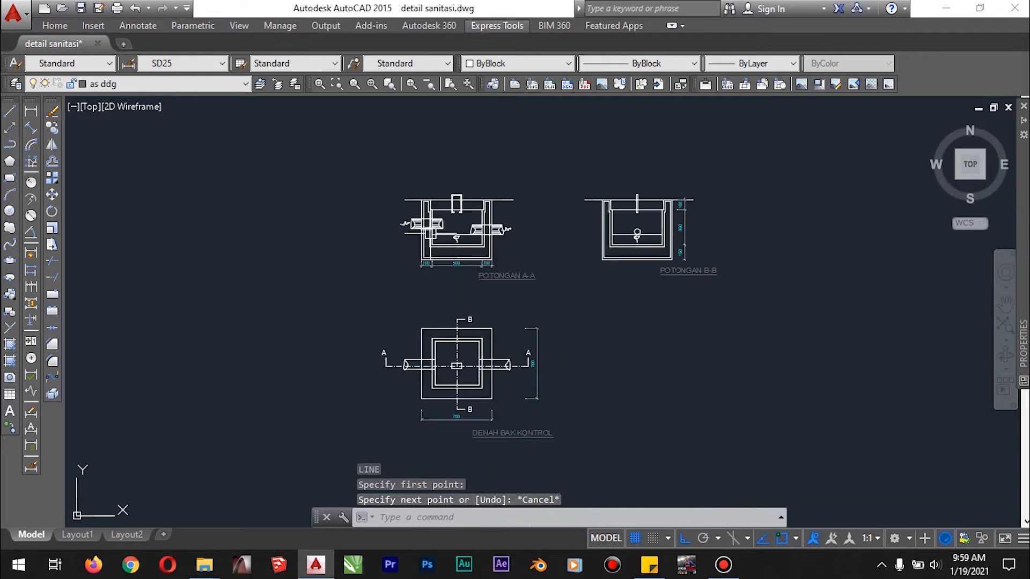
{"action": "key", "text": "Return"}
{"action": "left_click", "coordinate": [421, 329]}
{"action": "key", "text": "Escape"}
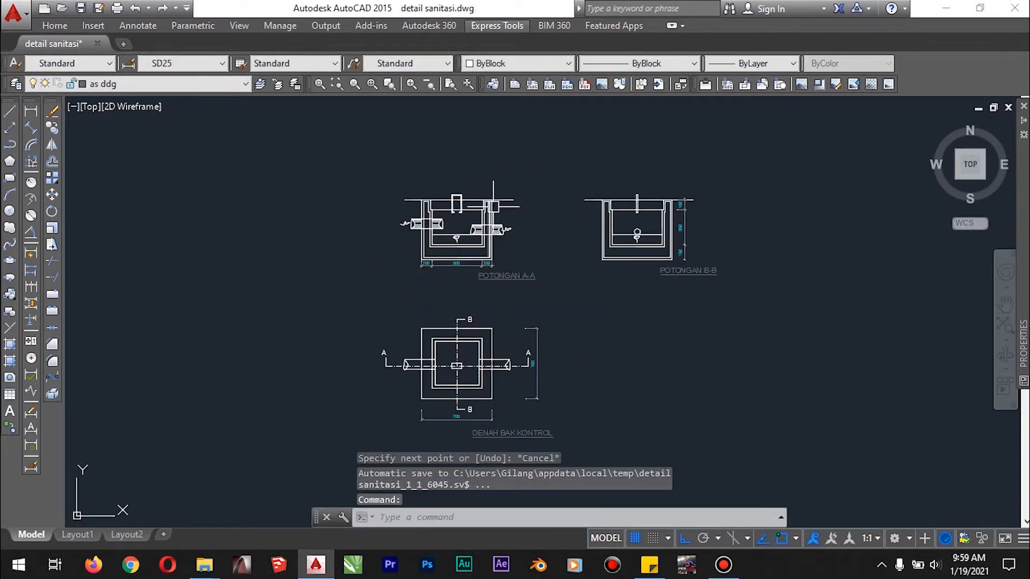
{"action": "key", "text": "Return"}
{"action": "scroll", "coordinate": [485, 201], "scroll_direction": "up", "scroll_amount": 2}
{"action": "scroll", "coordinate": [485, 201], "scroll_direction": "up", "scroll_amount": 2}
{"action": "left_click", "coordinate": [476, 172]}
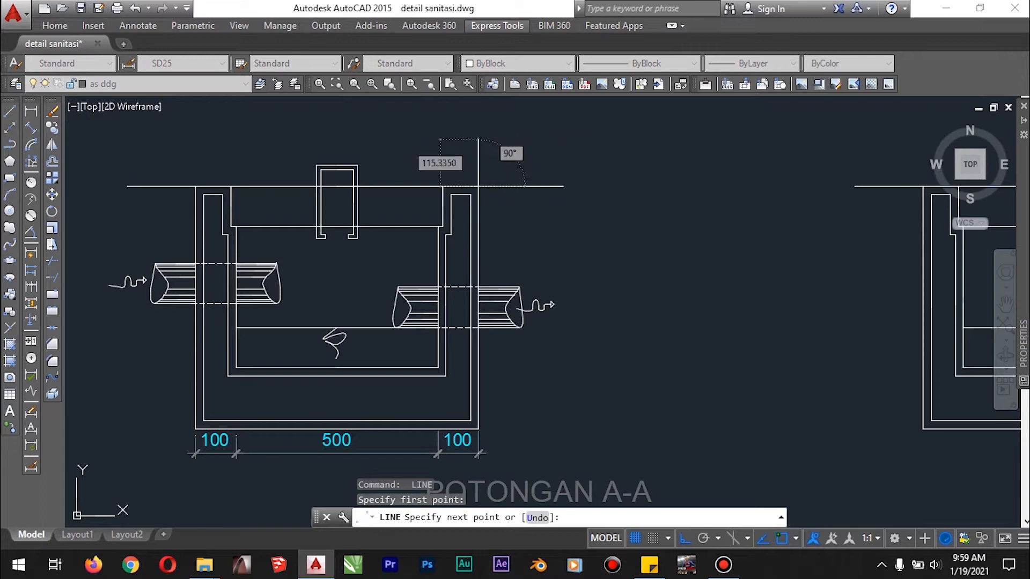
{"action": "key", "text": "Escape"}
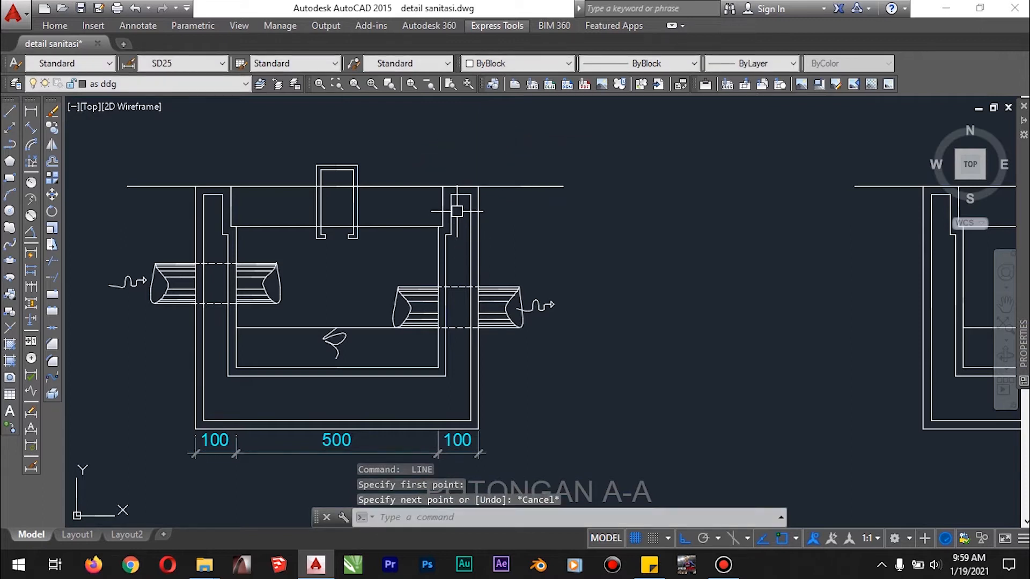
Step: Hatch the inner wall and floor areas of section Potongan A-A, including where the pipes cross the walls
{"action": "scroll", "coordinate": [460, 234], "scroll_direction": "down", "scroll_amount": 2}
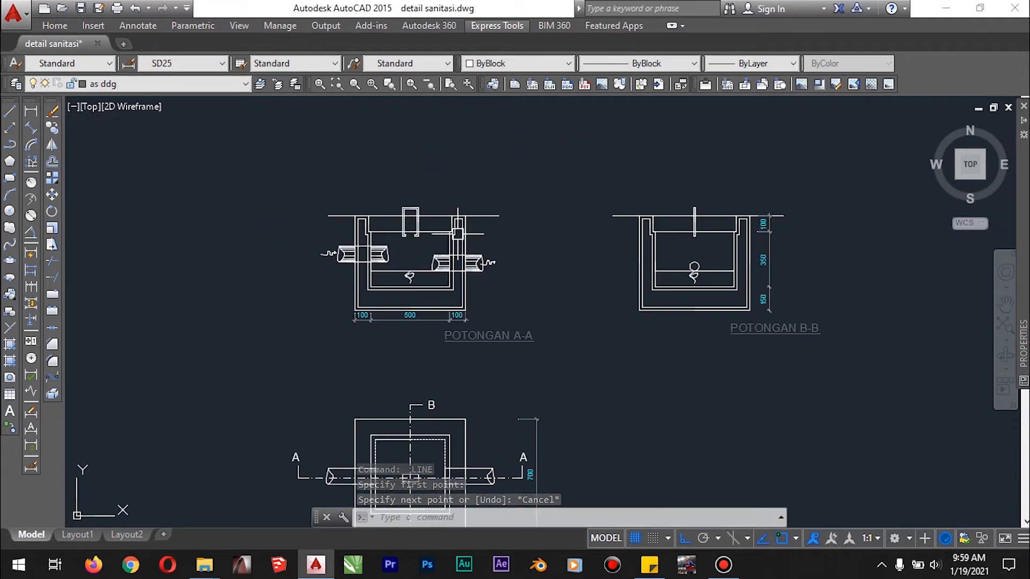
{"action": "scroll", "coordinate": [378, 244], "scroll_direction": "up", "scroll_amount": 2}
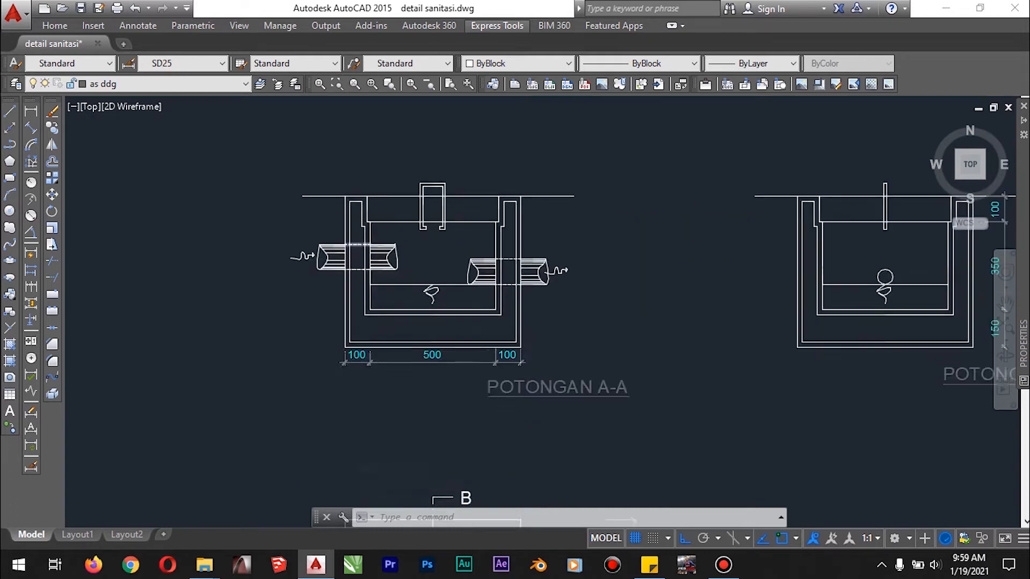
{"action": "middle_click_drag", "start_coordinate": [435, 230], "coordinate": [460, 229]}
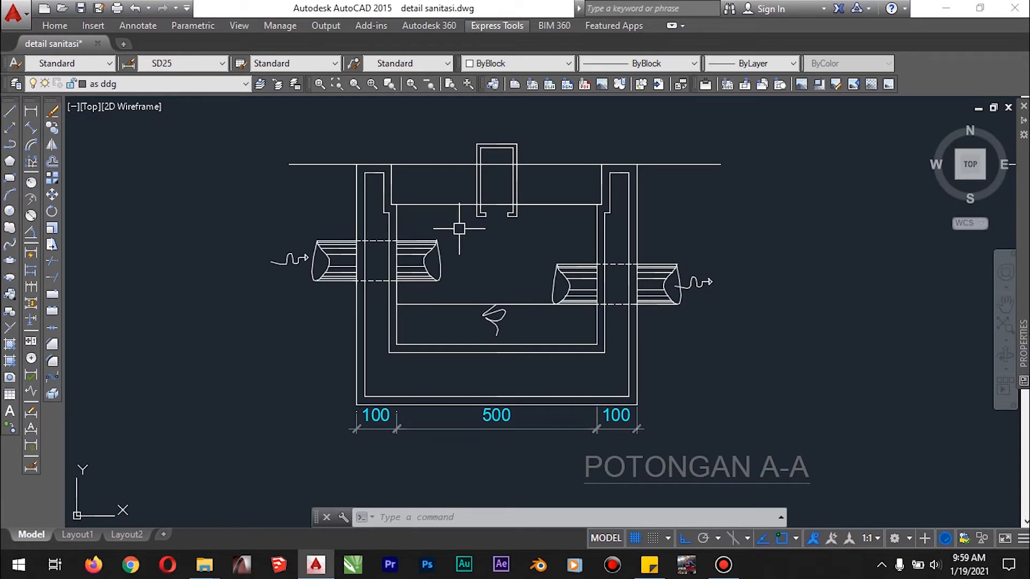
{"action": "type", "text": "H"}
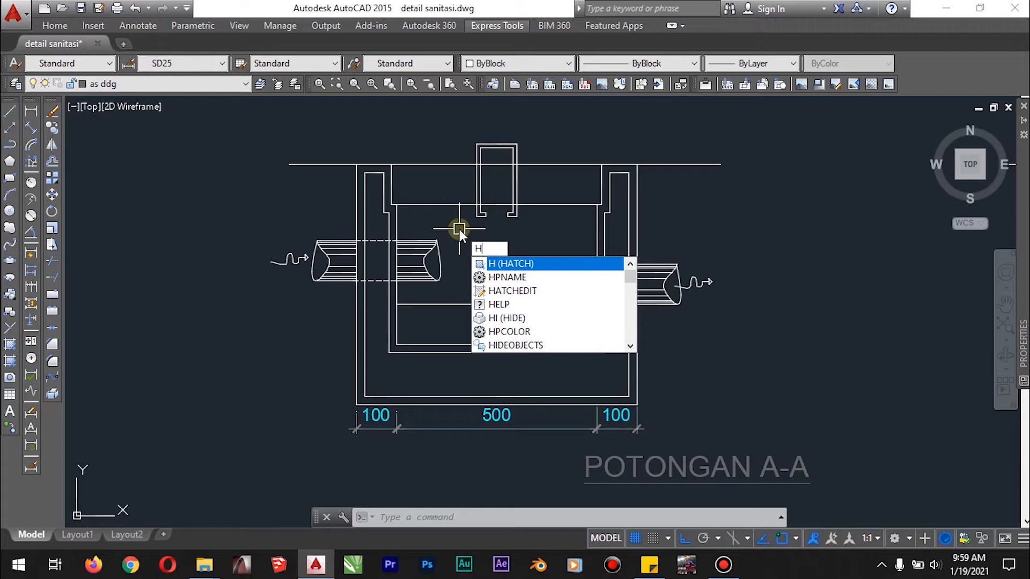
{"action": "key", "text": "Return"}
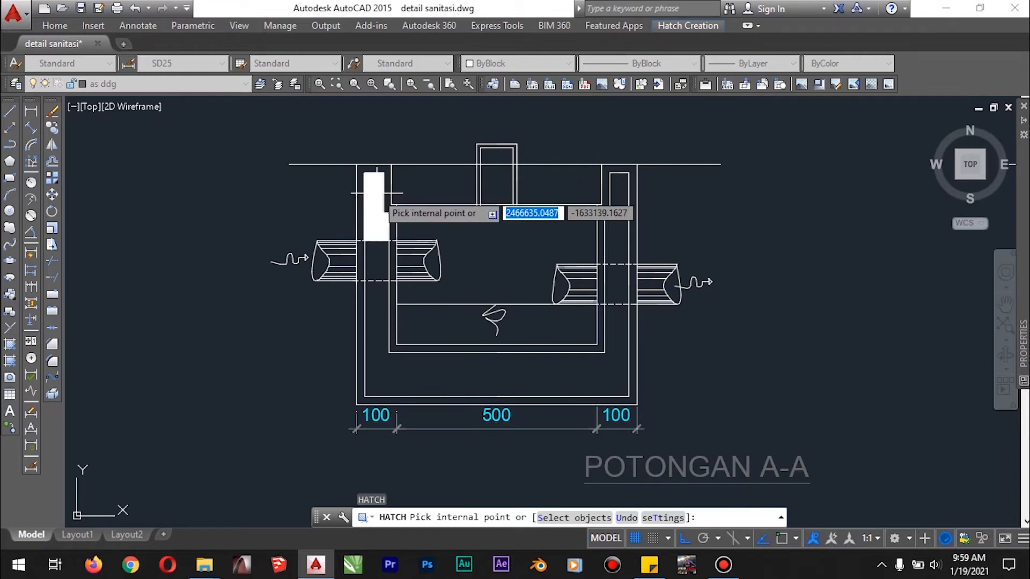
{"action": "left_click", "coordinate": [380, 236]}
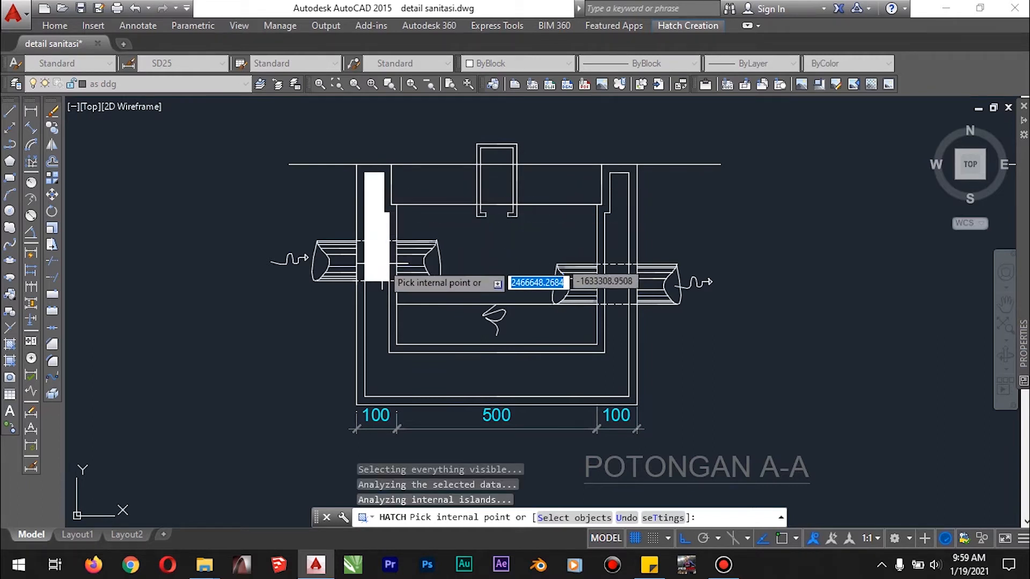
{"action": "left_click", "coordinate": [384, 302]}
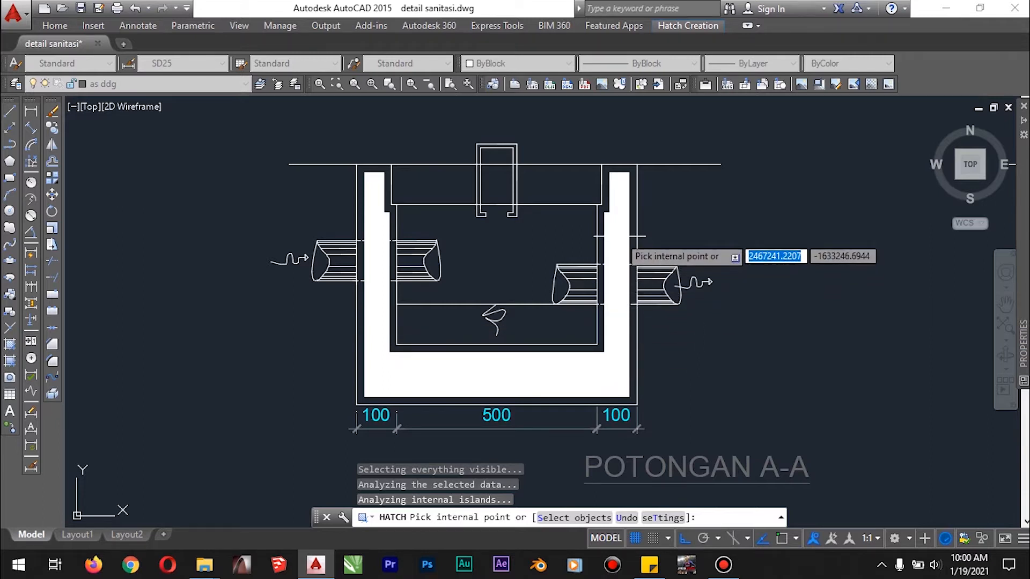
{"action": "key", "text": "Return"}
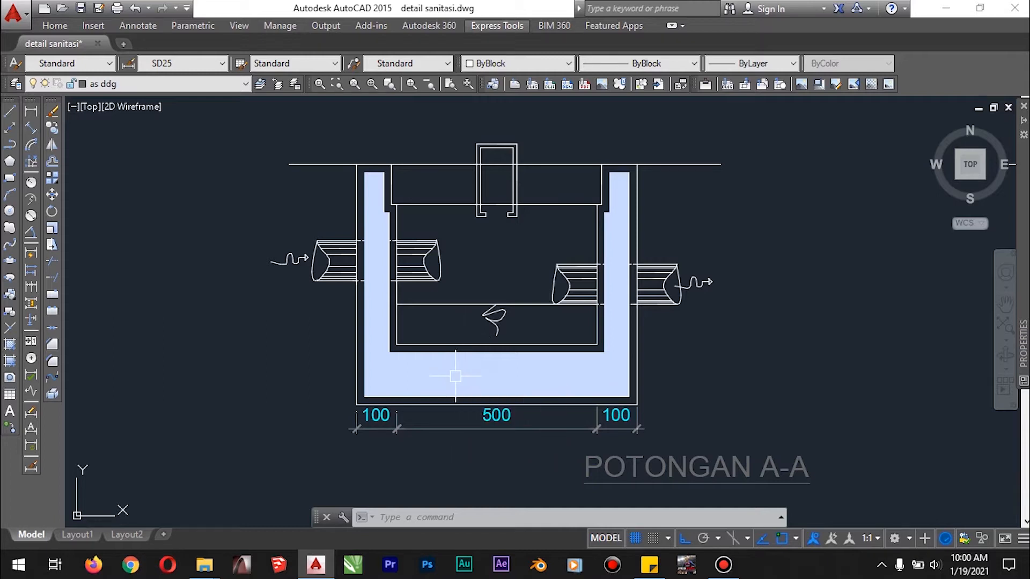
Step: Open the wall and floor hatch of section A-A for editing and check its colour and background colour options
{"action": "left_click", "coordinate": [456, 376]}
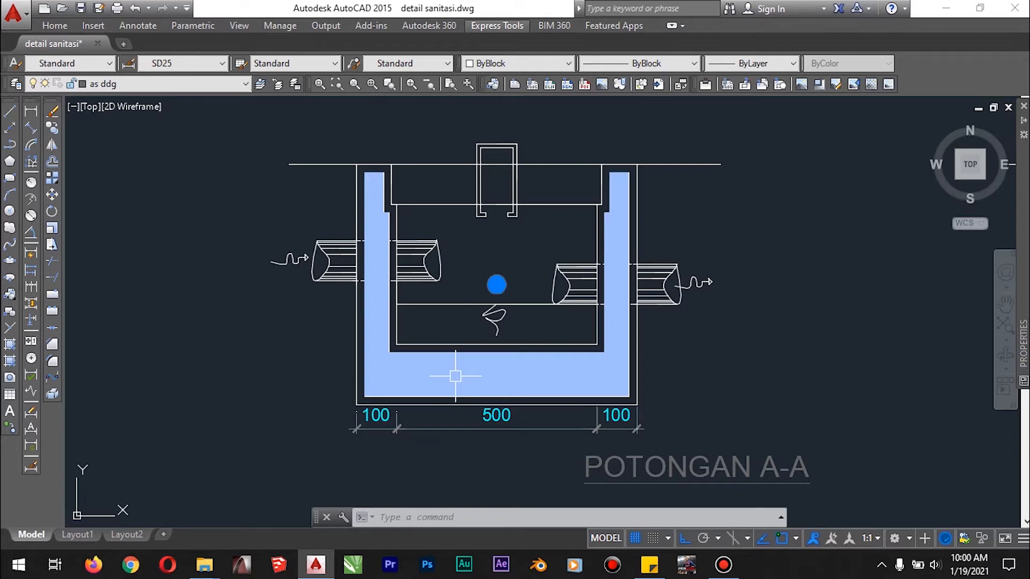
{"action": "right_click", "coordinate": [510, 204]}
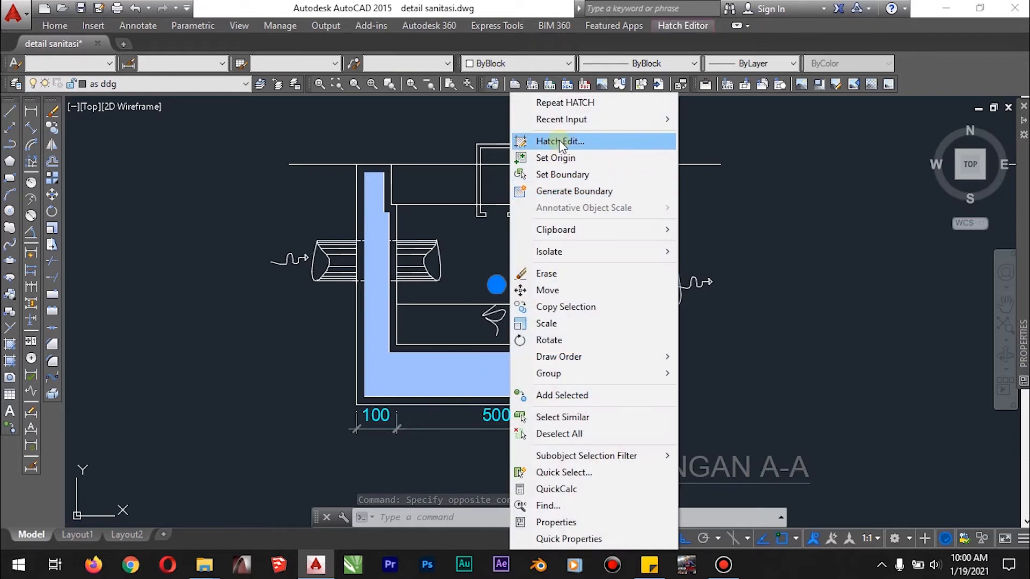
{"action": "left_click", "coordinate": [559, 140]}
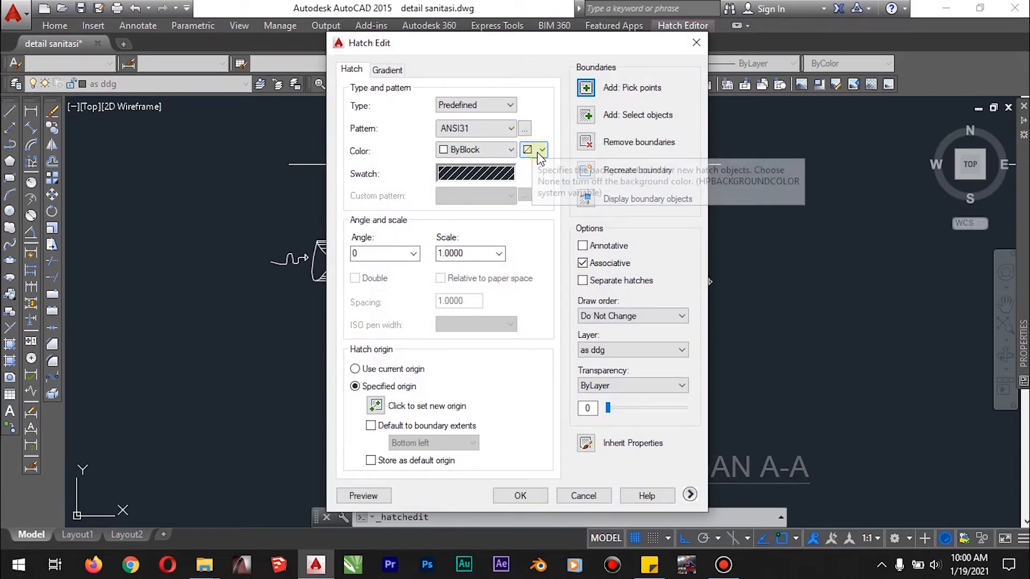
{"action": "left_click", "coordinate": [511, 152]}
{"action": "left_click", "coordinate": [511, 153]}
{"action": "left_click", "coordinate": [542, 153]}
{"action": "left_click", "coordinate": [542, 153]}
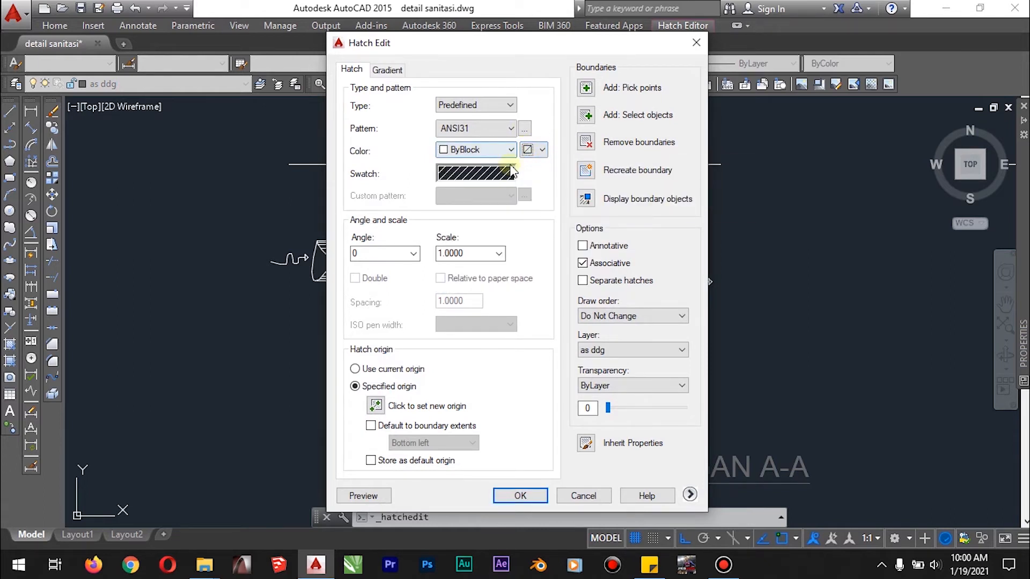
Step: Browse the ANSI, ISO and Other Predefined patterns and set the hatch pattern to ANSI32
{"action": "left_click", "coordinate": [525, 129]}
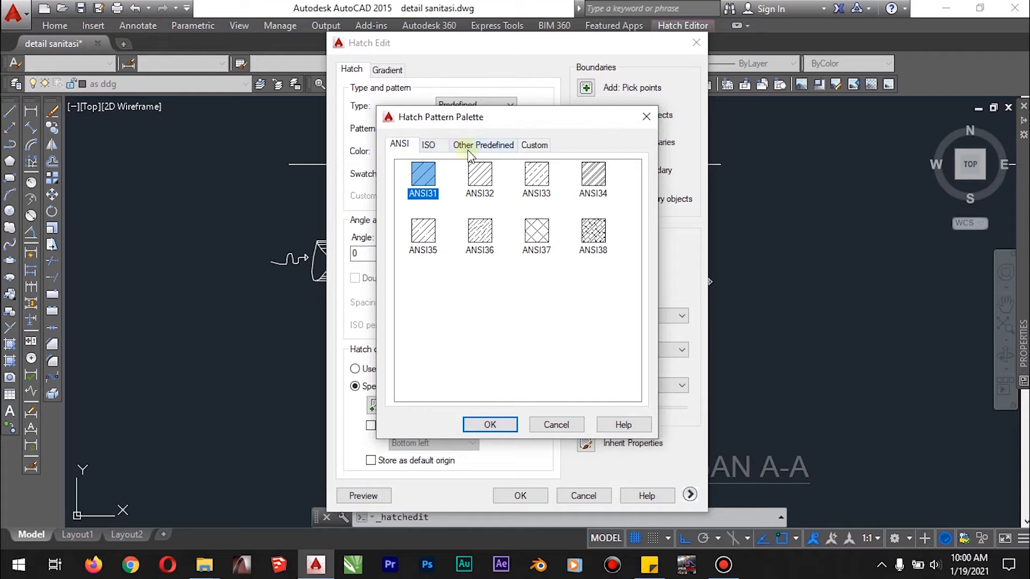
{"action": "left_click", "coordinate": [483, 145]}
{"action": "left_click", "coordinate": [407, 148]}
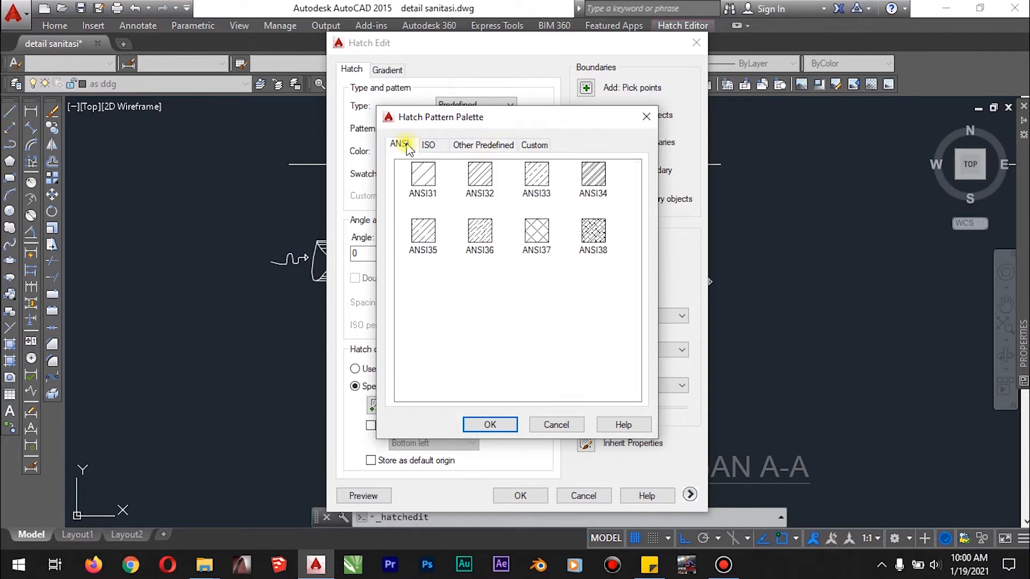
{"action": "left_click", "coordinate": [428, 145]}
{"action": "left_click", "coordinate": [471, 144]}
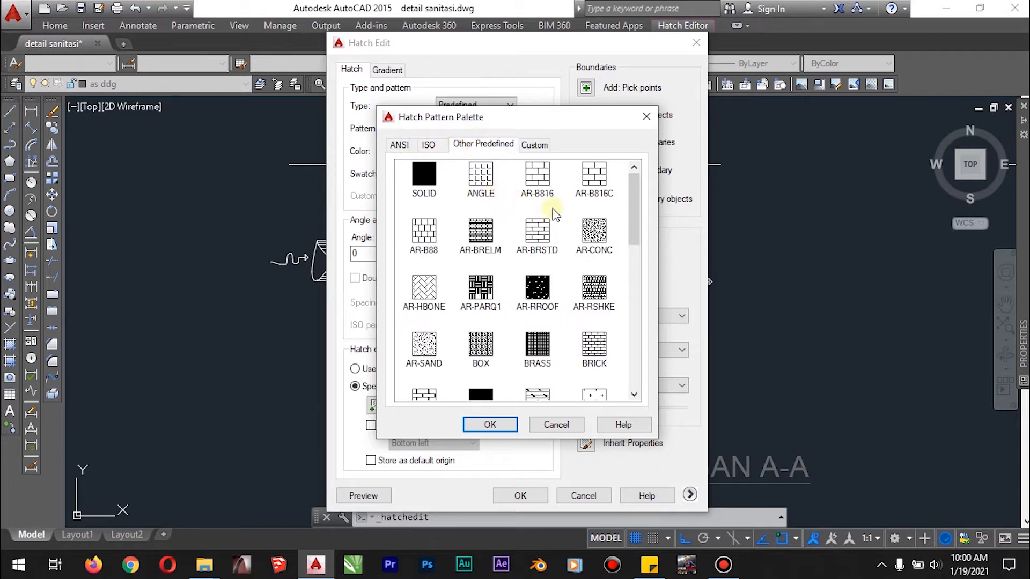
{"action": "left_click_drag", "start_coordinate": [638, 207], "coordinate": [629, 178]}
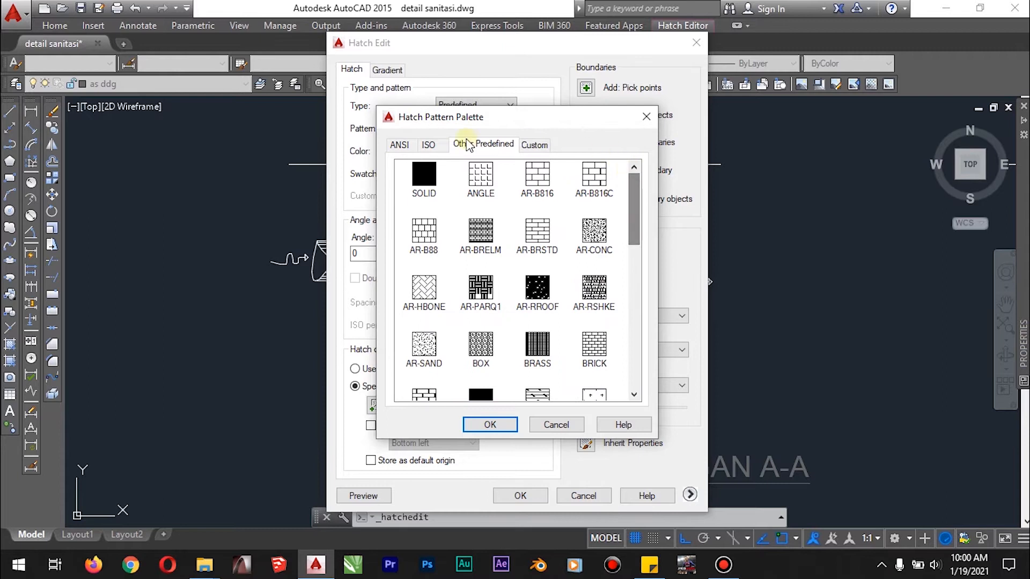
{"action": "left_click", "coordinate": [400, 144]}
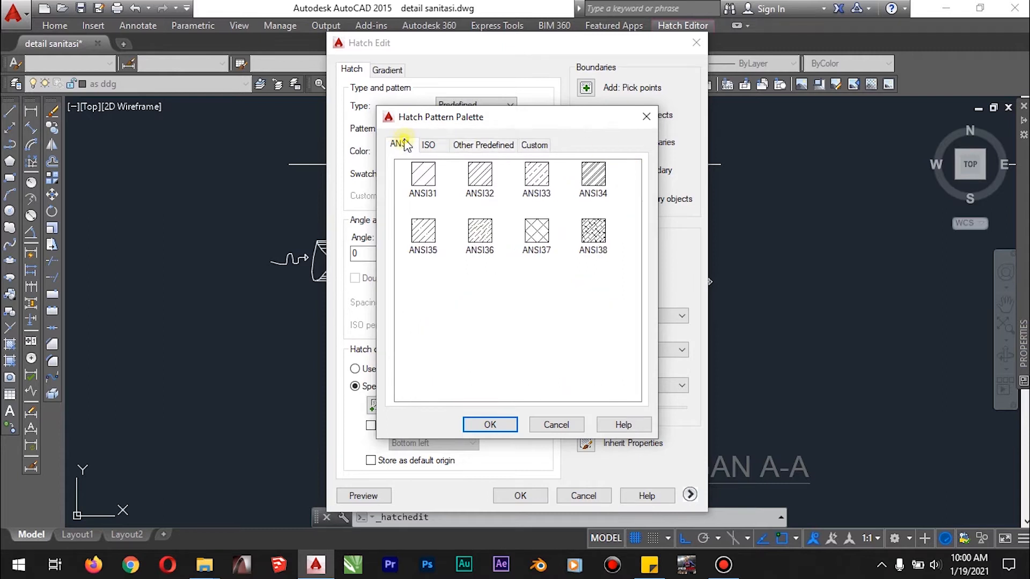
{"action": "left_click", "coordinate": [479, 175]}
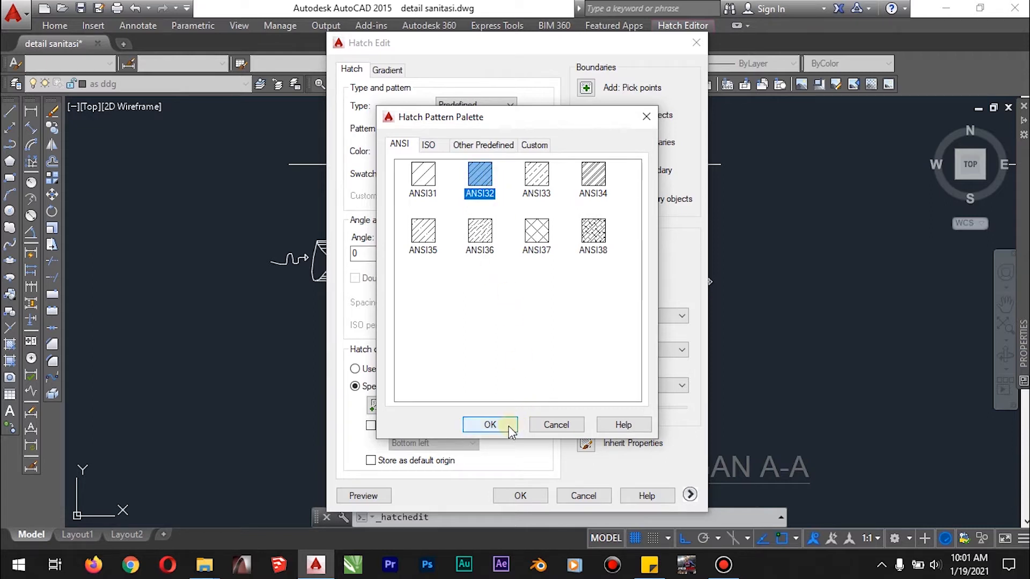
{"action": "left_click", "coordinate": [490, 424]}
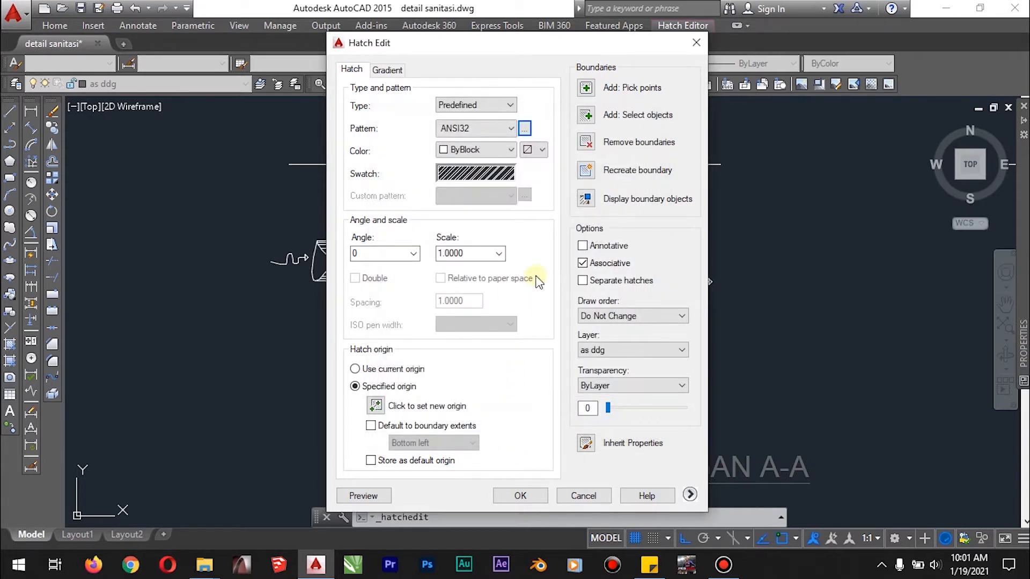
Step: Set the scale of the wall and floor hatch in section A-A to 100, preview the result and apply the edit
{"action": "left_click", "coordinate": [585, 88]}
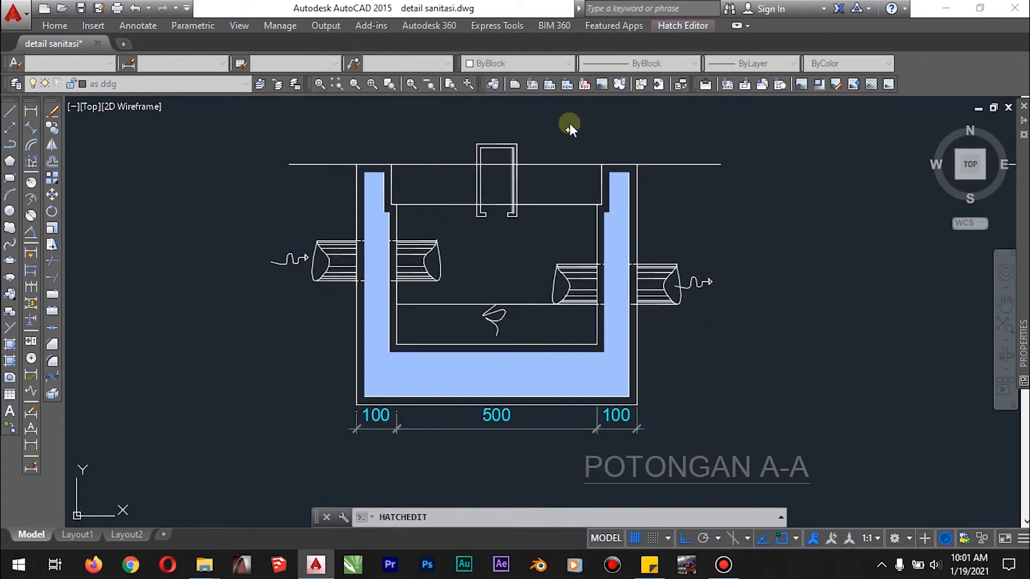
{"action": "left_click", "coordinate": [385, 260]}
{"action": "right_click", "coordinate": [446, 238]}
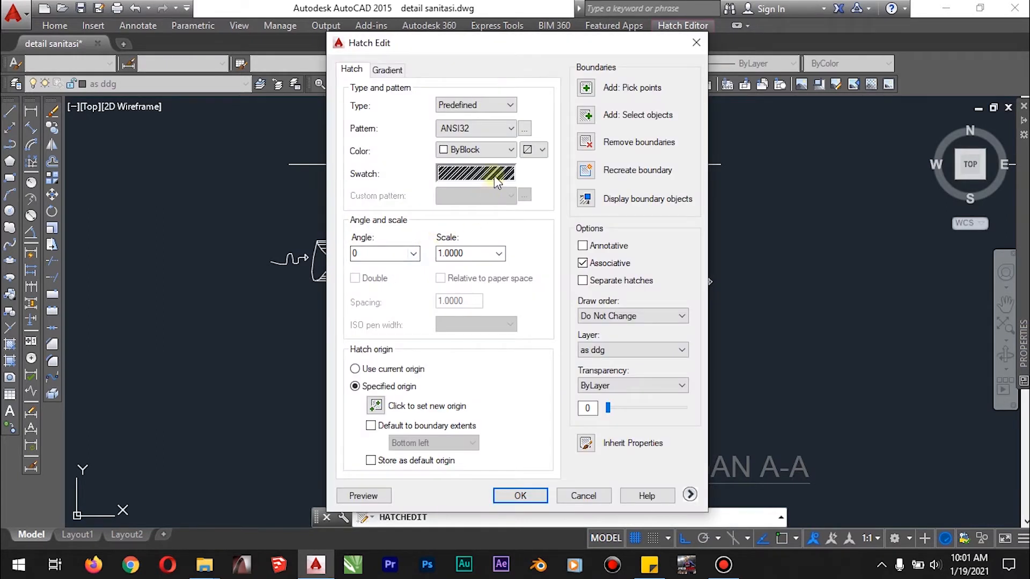
{"action": "left_click", "coordinate": [364, 495]}
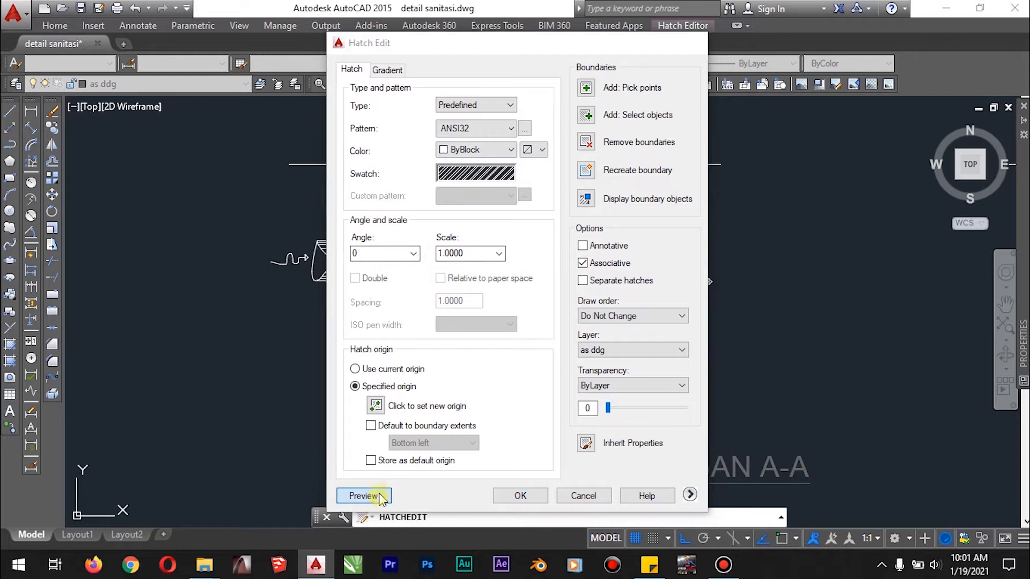
{"action": "left_click", "coordinate": [476, 320]}
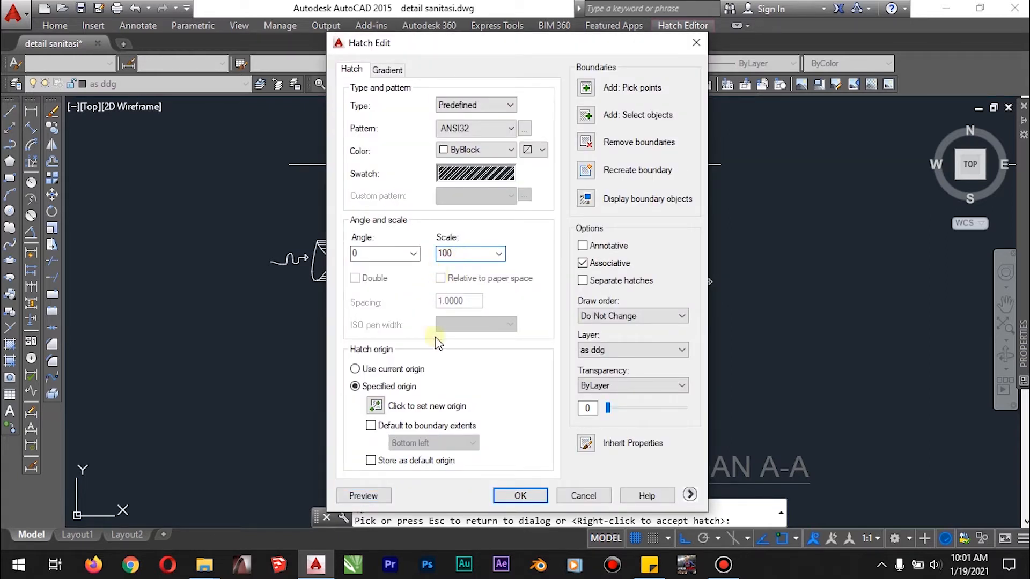
{"action": "left_click", "coordinate": [413, 254]}
{"action": "left_click", "coordinate": [414, 256]}
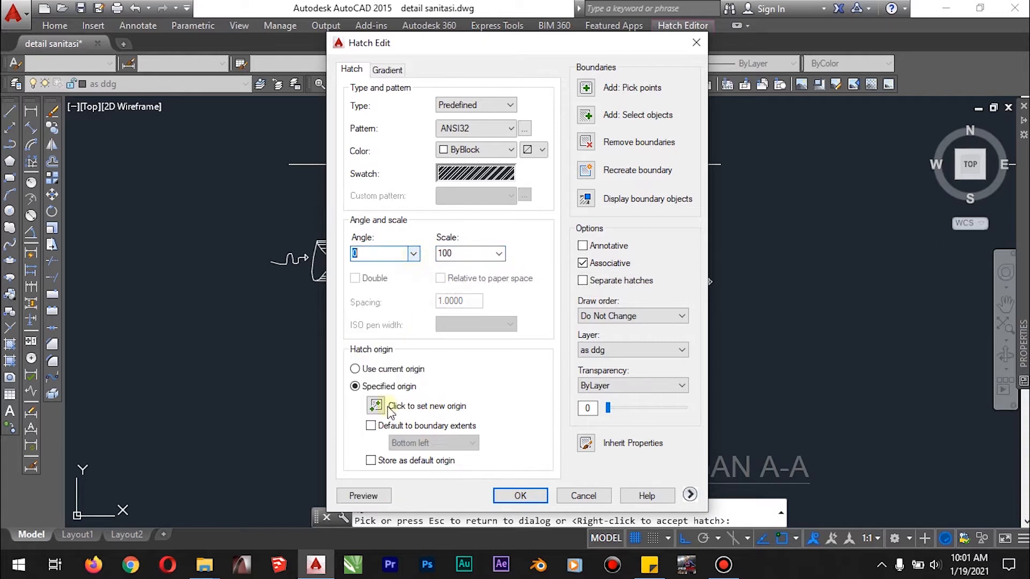
{"action": "left_click", "coordinate": [374, 496]}
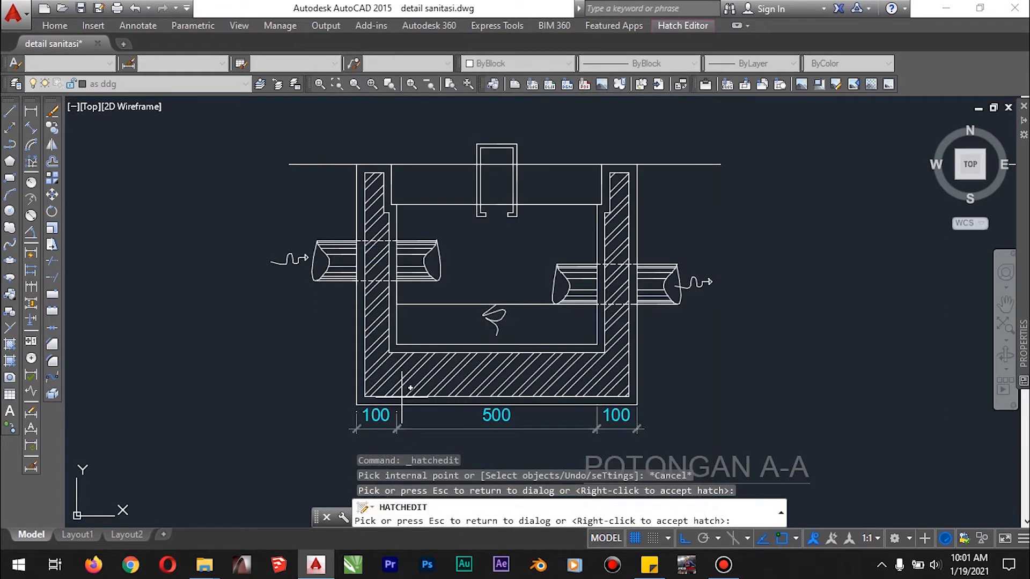
{"action": "left_click", "coordinate": [444, 349]}
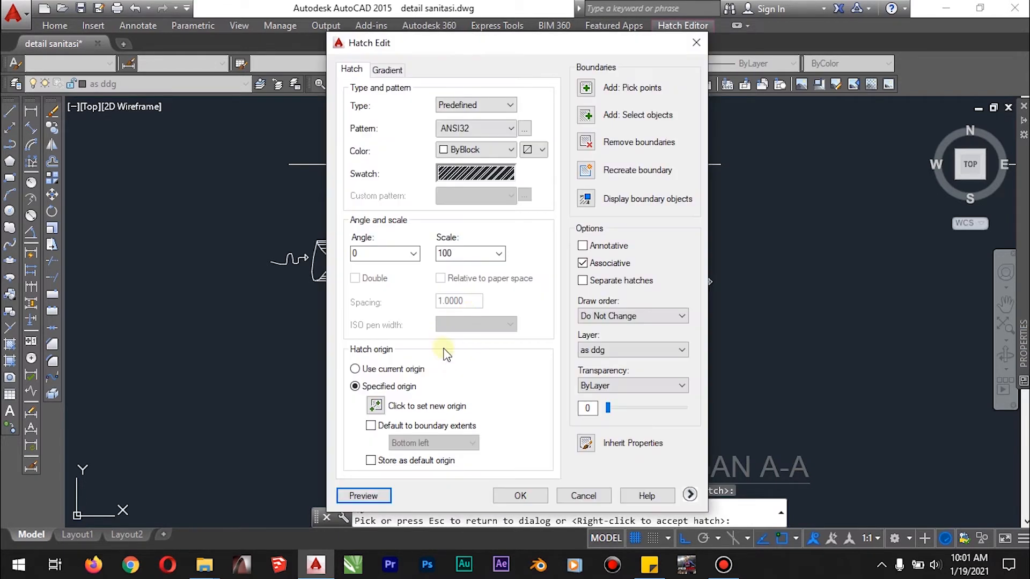
{"action": "left_click", "coordinate": [524, 494]}
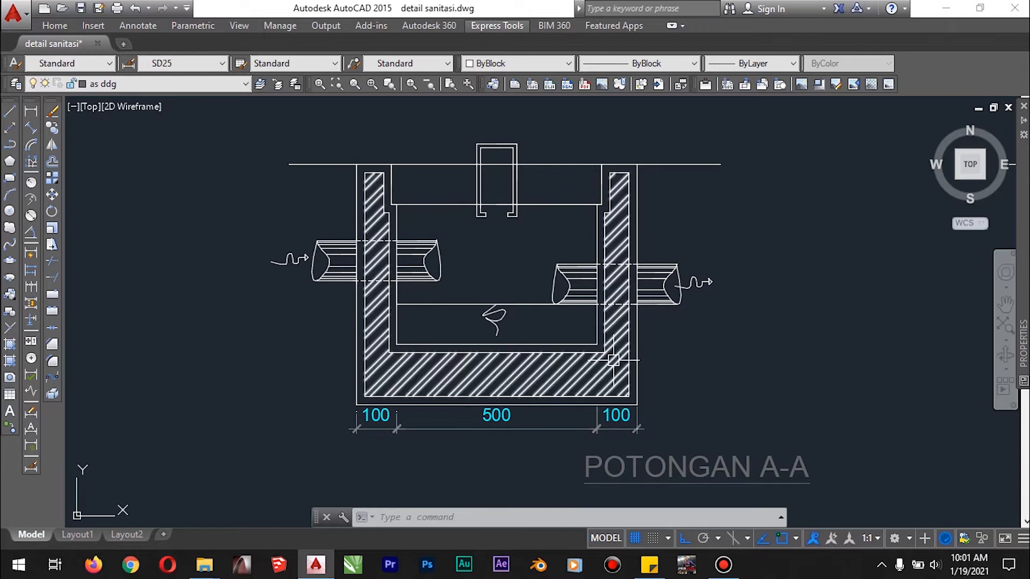
{"action": "type", "text": "PL"}
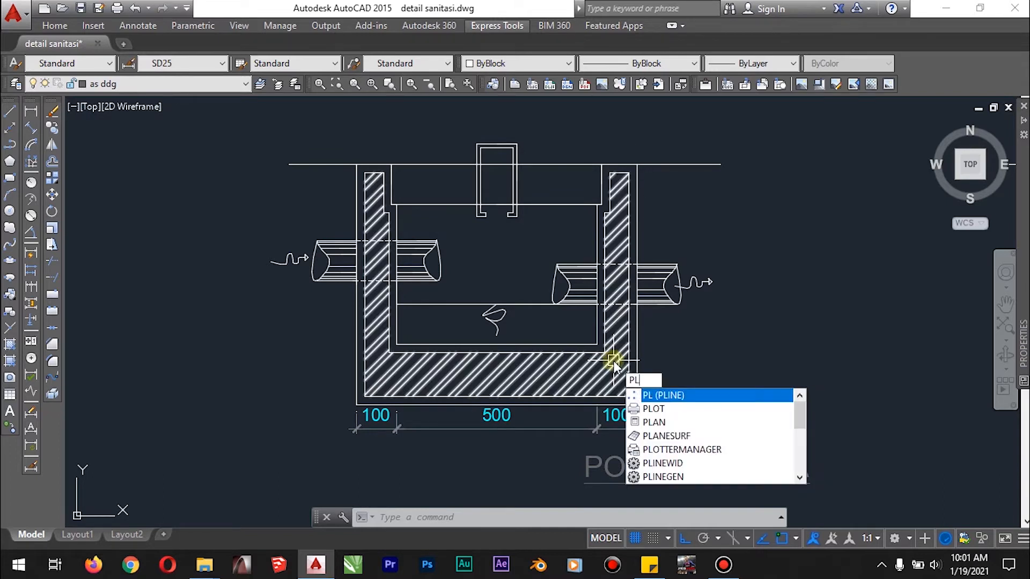
{"action": "key", "text": "Return"}
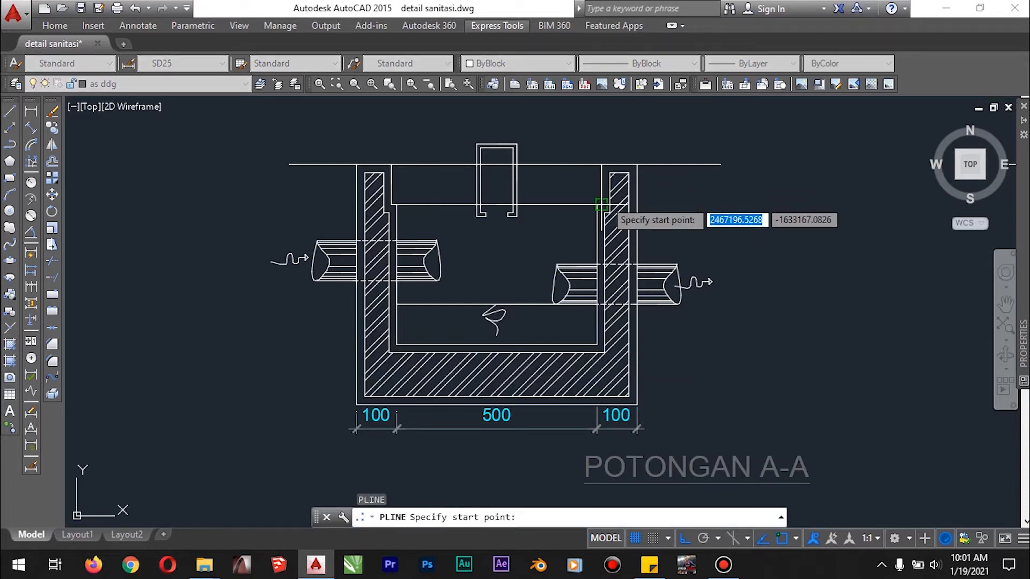
{"action": "scroll", "coordinate": [613, 209], "scroll_direction": "up", "scroll_amount": 4}
{"action": "key", "text": "Escape"}
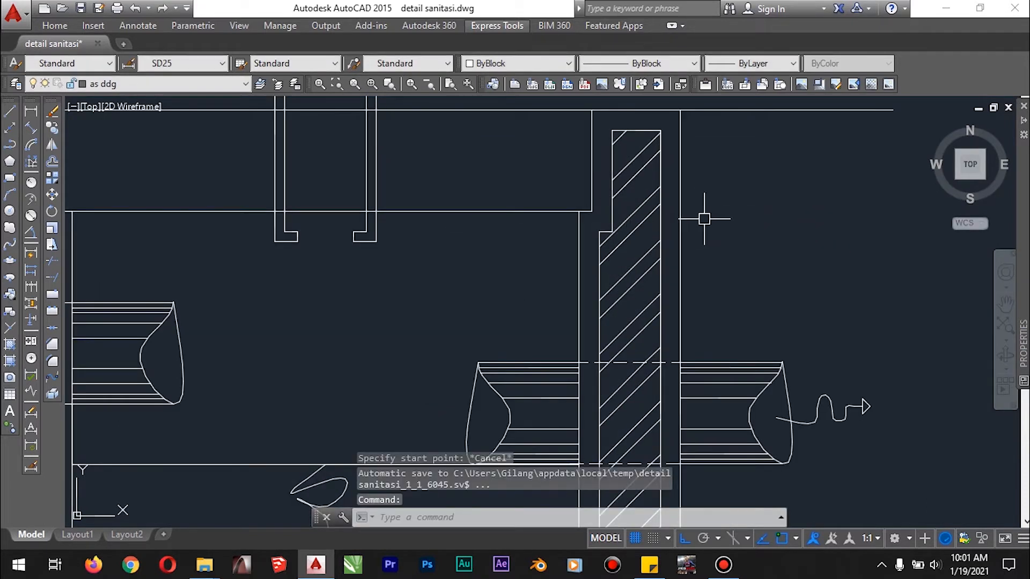
{"action": "scroll", "coordinate": [706, 213], "scroll_direction": "down", "scroll_amount": 4}
Step: Add a second hatch over the upper part of the right wall in section A-A, above the pipe's lower edge
{"action": "type", "text": "H"}
{"action": "key", "text": "Return"}
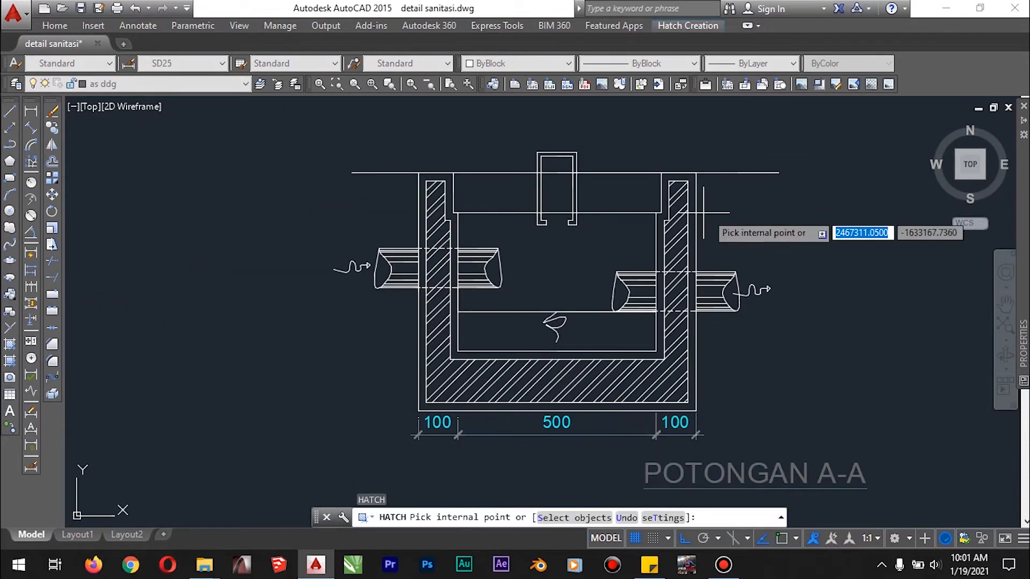
{"action": "left_click", "coordinate": [677, 228]}
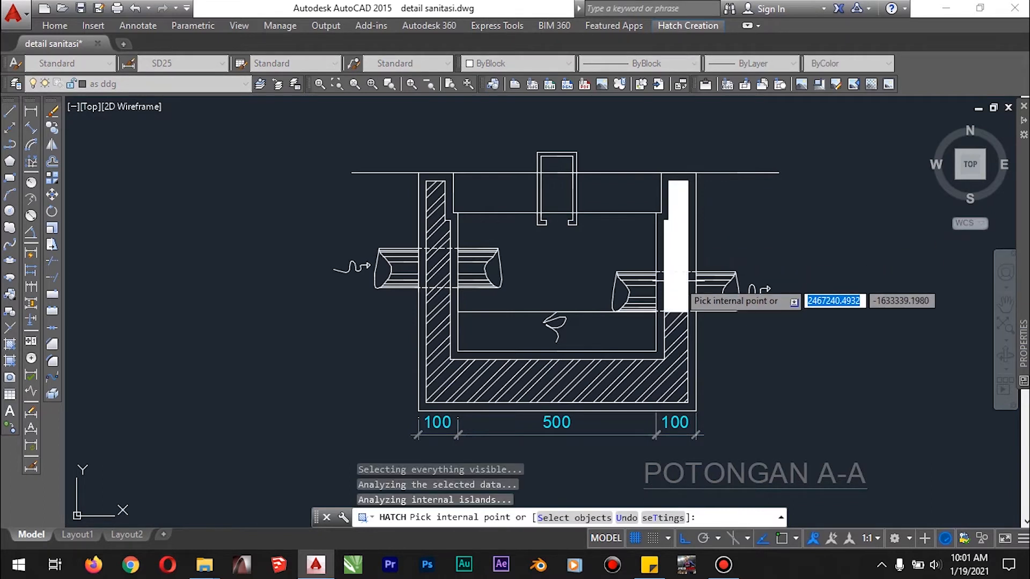
{"action": "key", "text": "Escape"}
Step: Open the new right wall hatch for editing and set its pattern to ANSI37
{"action": "left_click", "coordinate": [677, 231]}
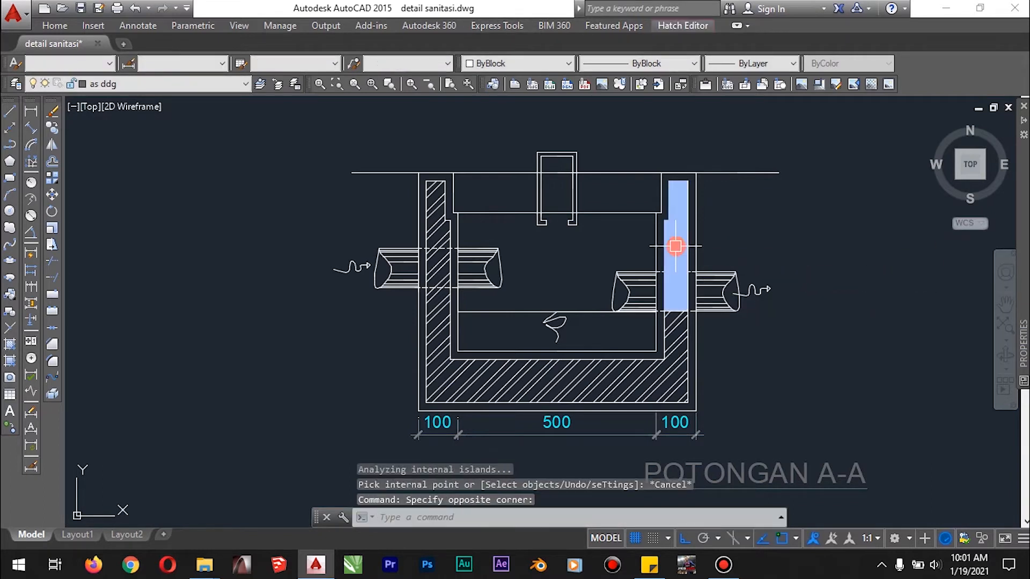
{"action": "right_click", "coordinate": [679, 231]}
{"action": "left_click", "coordinate": [711, 141]}
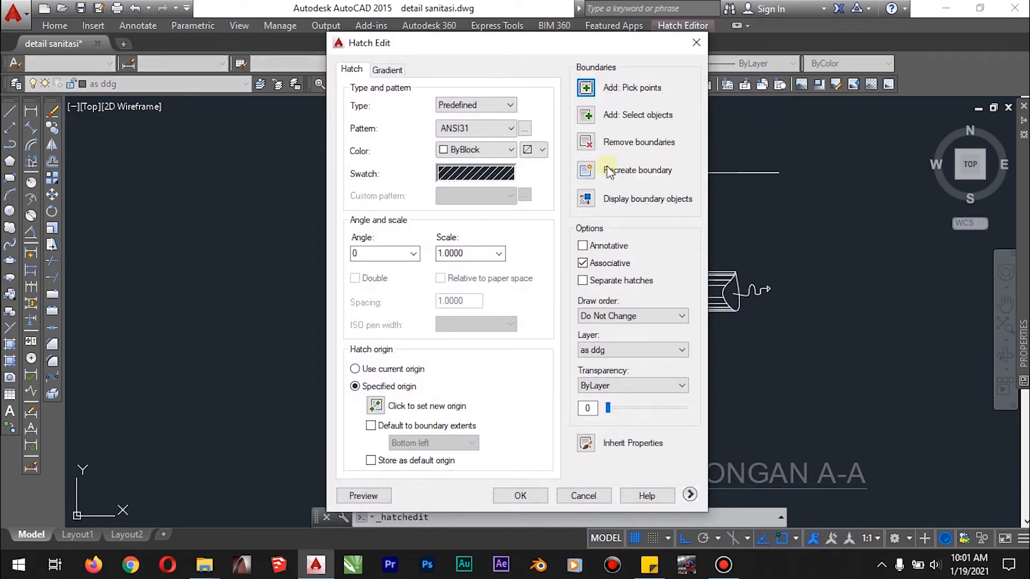
{"action": "left_click", "coordinate": [511, 128]}
{"action": "left_click", "coordinate": [512, 128]}
{"action": "left_click", "coordinate": [524, 128]}
{"action": "left_click", "coordinate": [540, 234]}
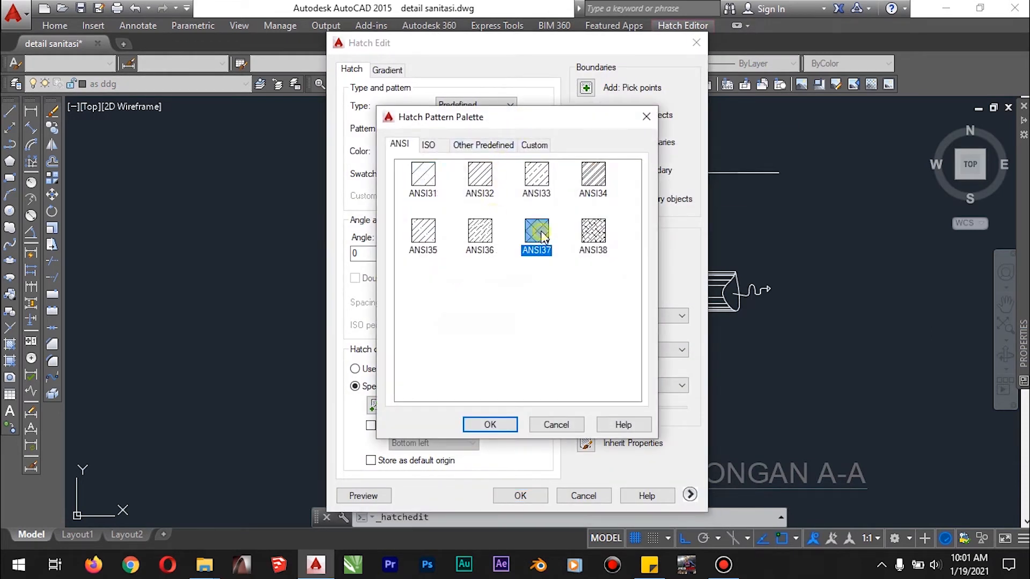
{"action": "left_click", "coordinate": [504, 419]}
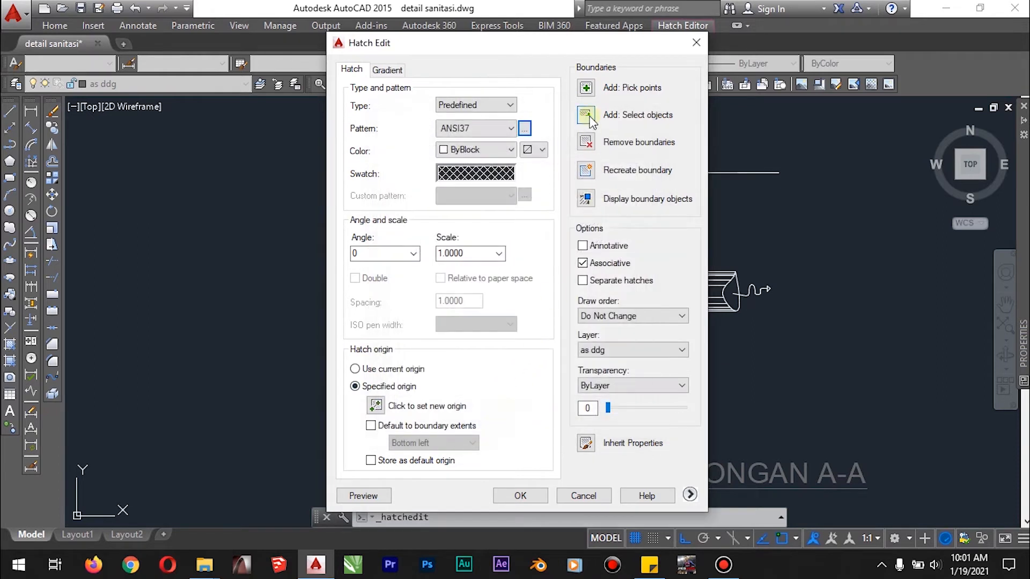
Step: Adjust the ANSI37 hatch scale, preview it and inspect where it meets the diagonal hatch below the outlet pipe
{"action": "left_click", "coordinate": [376, 495]}
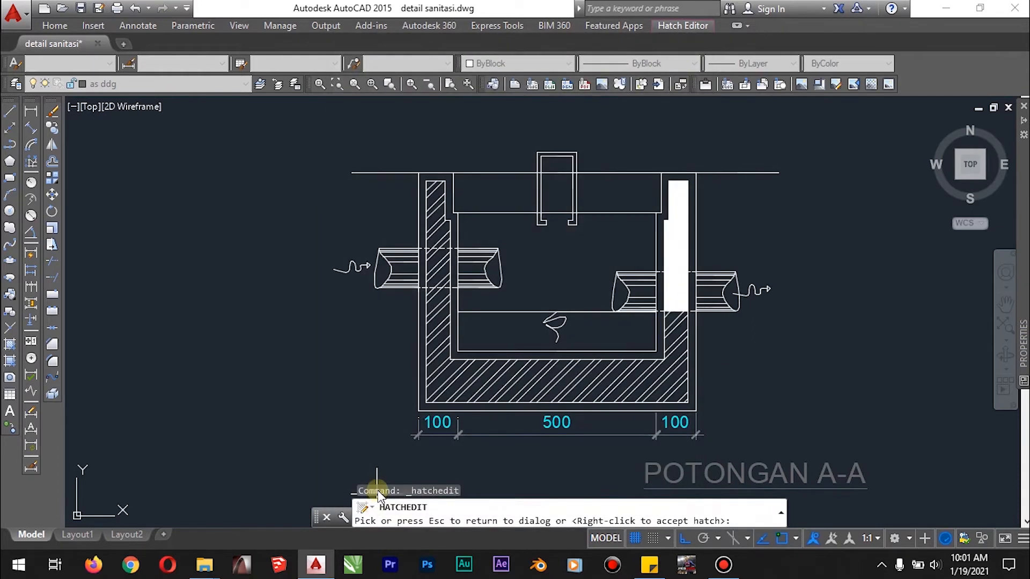
{"action": "key", "text": "Escape"}
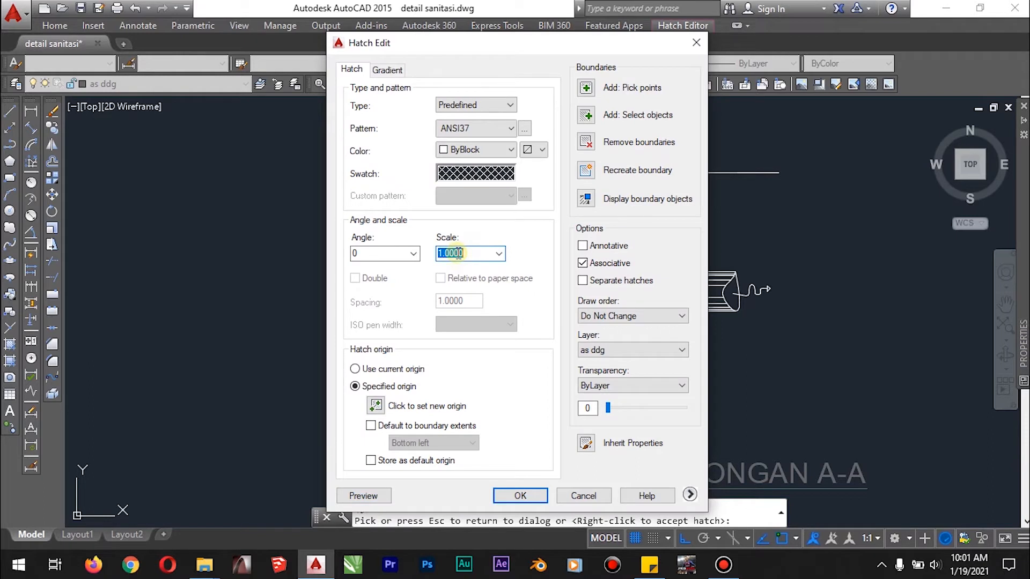
{"action": "double_click", "coordinate": [418, 260]}
{"action": "left_click", "coordinate": [368, 494]}
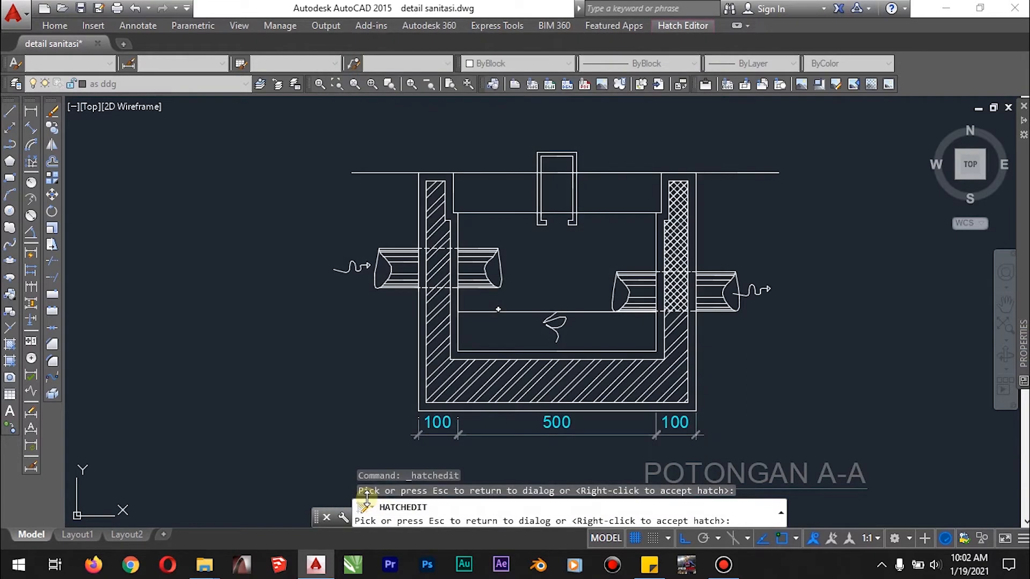
{"action": "scroll", "coordinate": [673, 310], "scroll_direction": "up", "scroll_amount": 5}
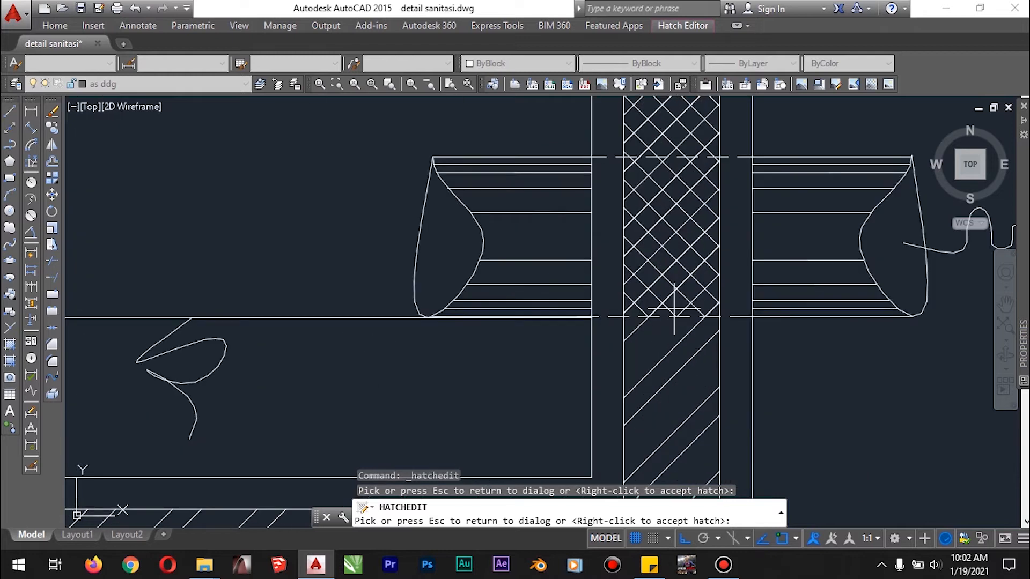
{"action": "scroll", "coordinate": [668, 307], "scroll_direction": "down", "scroll_amount": 4}
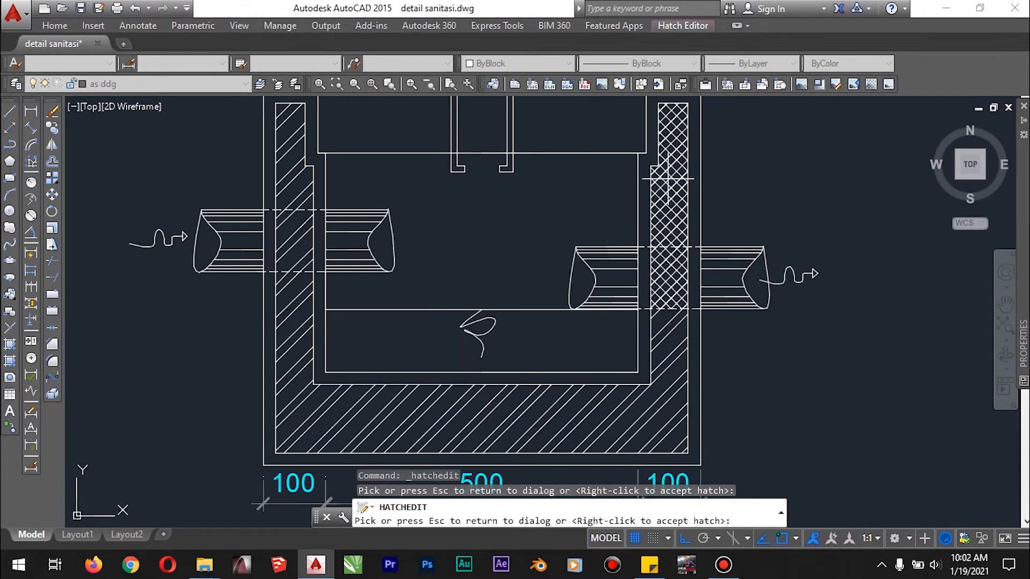
{"action": "left_click", "coordinate": [695, 186]}
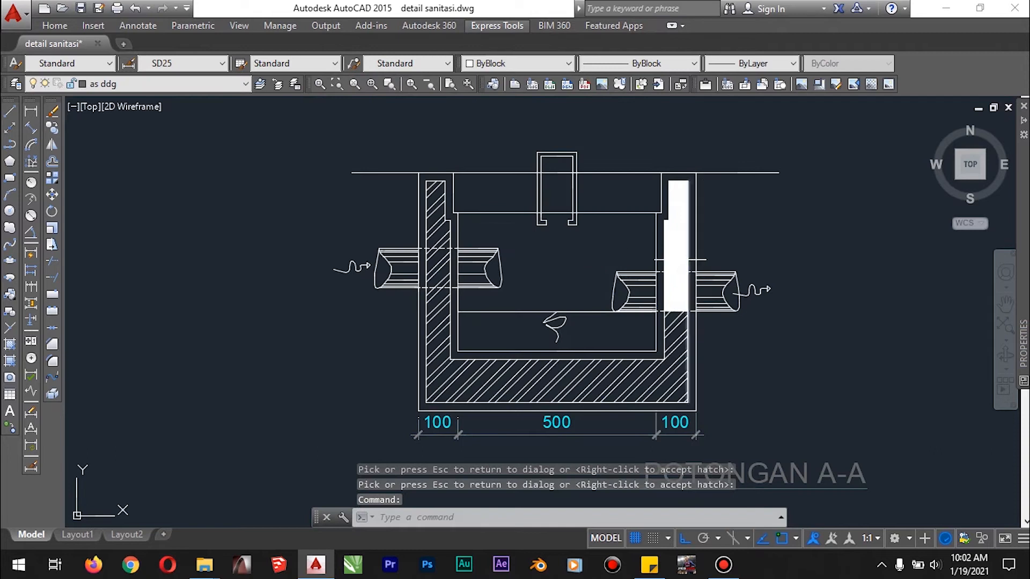
Step: Undo the pattern edit and the extra hatch on the upper part of the right wall
{"action": "key", "text": "ctrl+z"}
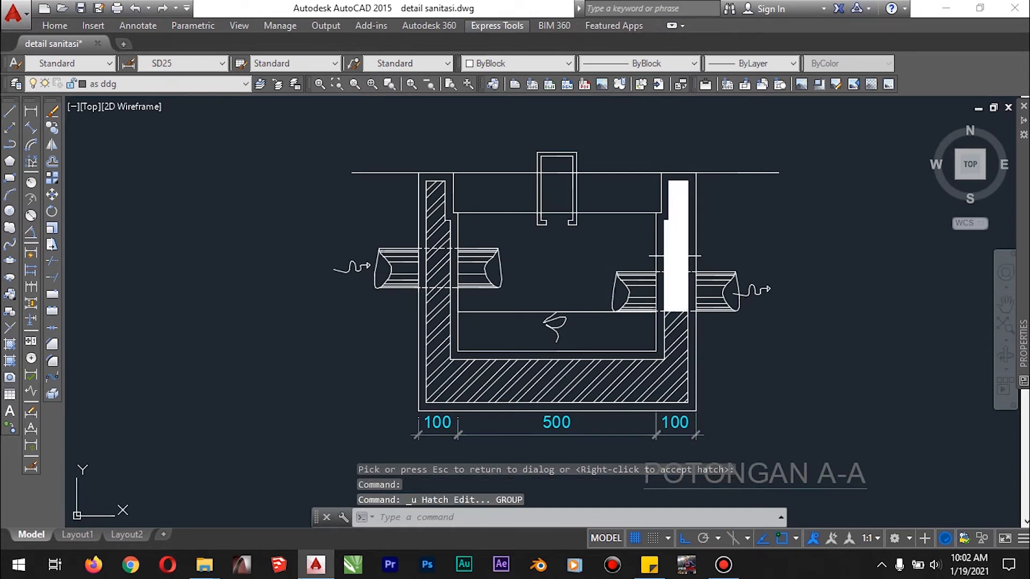
{"action": "key", "text": "ctrl+z"}
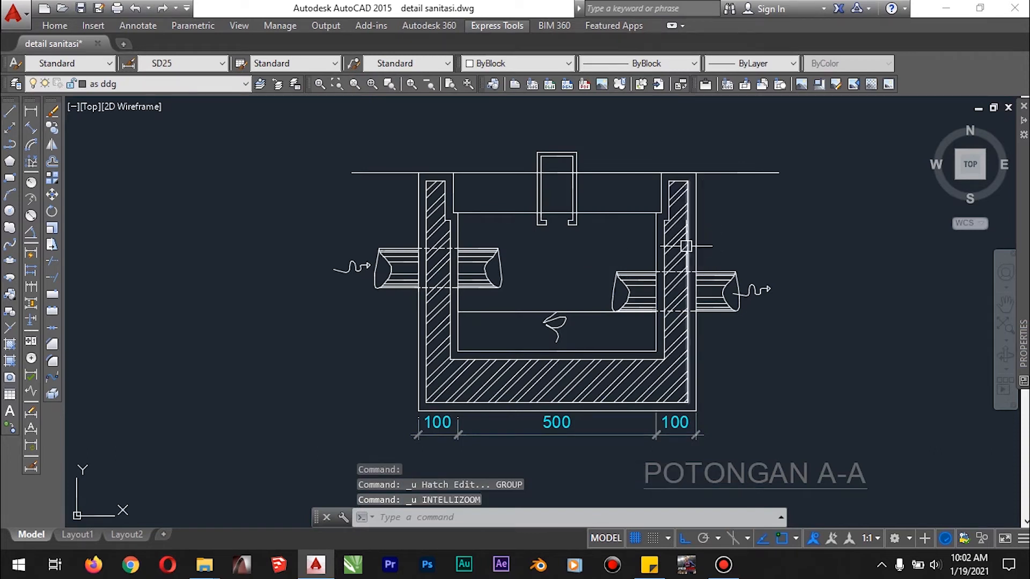
Step: Start a polyline on the hatch outline, tracing the right wall's top, its outer edge and the floor's lower edge to the left corner
{"action": "type", "text": "pl"}
{"action": "key", "text": "Return"}
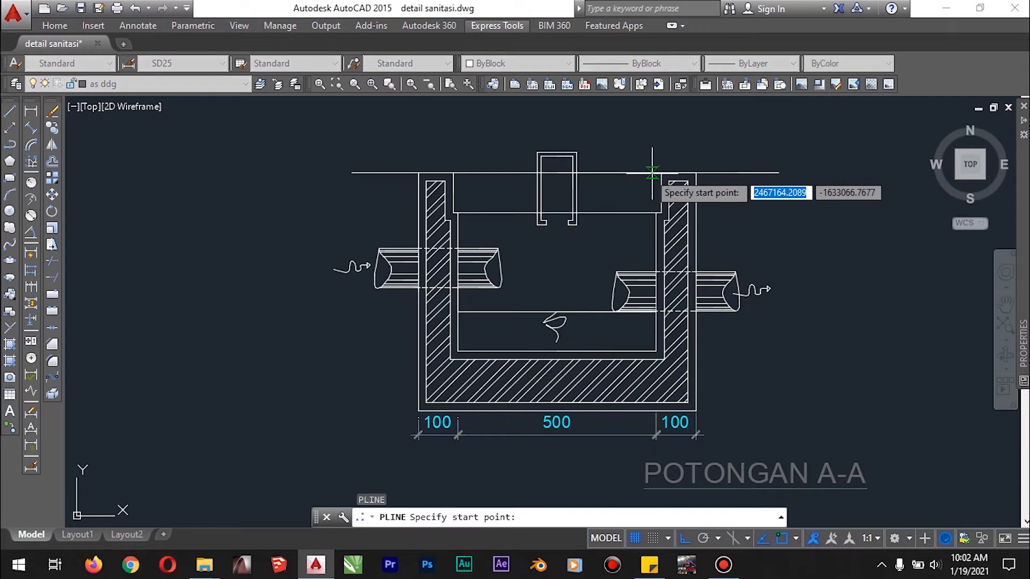
{"action": "scroll", "coordinate": [671, 185], "scroll_direction": "up", "scroll_amount": 5}
{"action": "left_click", "coordinate": [626, 185]}
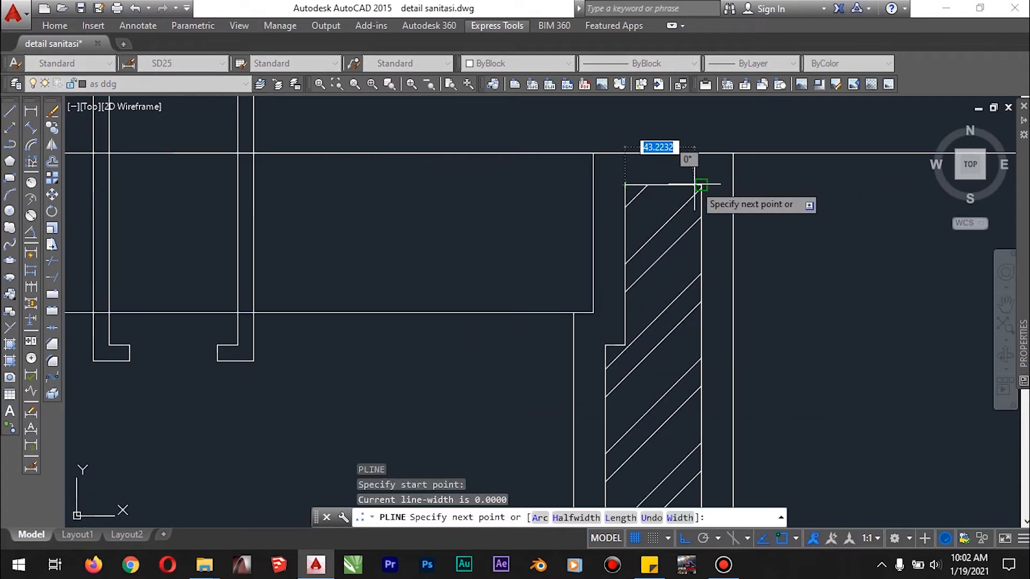
{"action": "scroll", "coordinate": [703, 185], "scroll_direction": "down", "scroll_amount": 3}
{"action": "scroll", "coordinate": [713, 420], "scroll_direction": "up", "scroll_amount": 6}
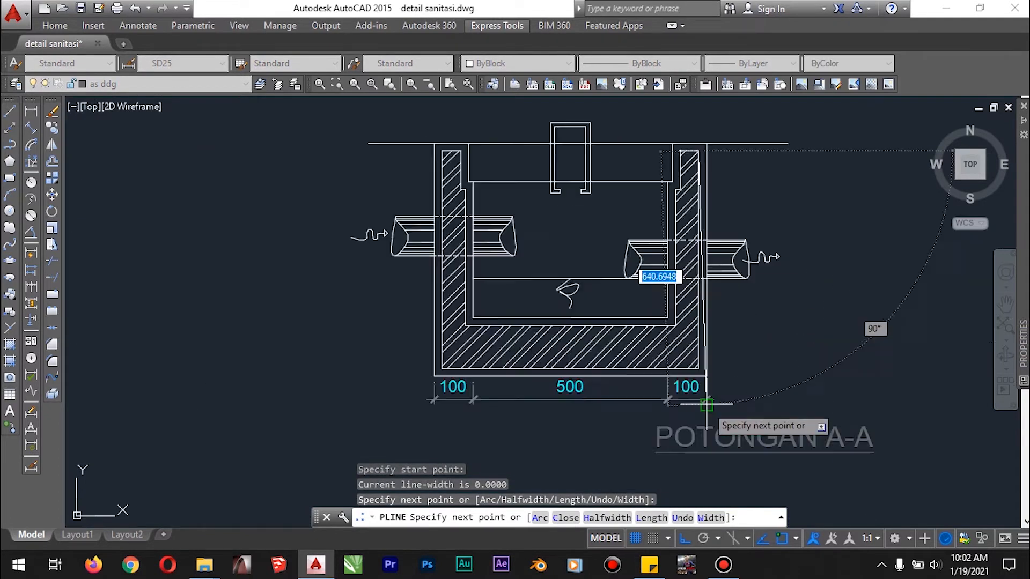
{"action": "left_click", "coordinate": [681, 288]}
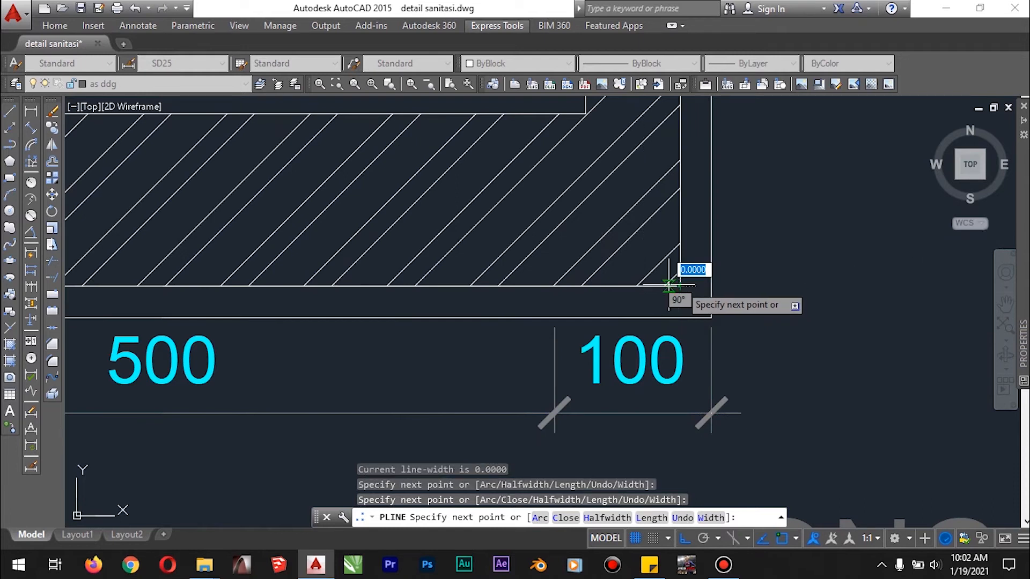
{"action": "scroll", "coordinate": [681, 295], "scroll_direction": "down", "scroll_amount": 6}
{"action": "middle_click_drag", "start_coordinate": [386, 295], "coordinate": [524, 338]}
{"action": "scroll", "coordinate": [416, 340], "scroll_direction": "up", "scroll_amount": 3}
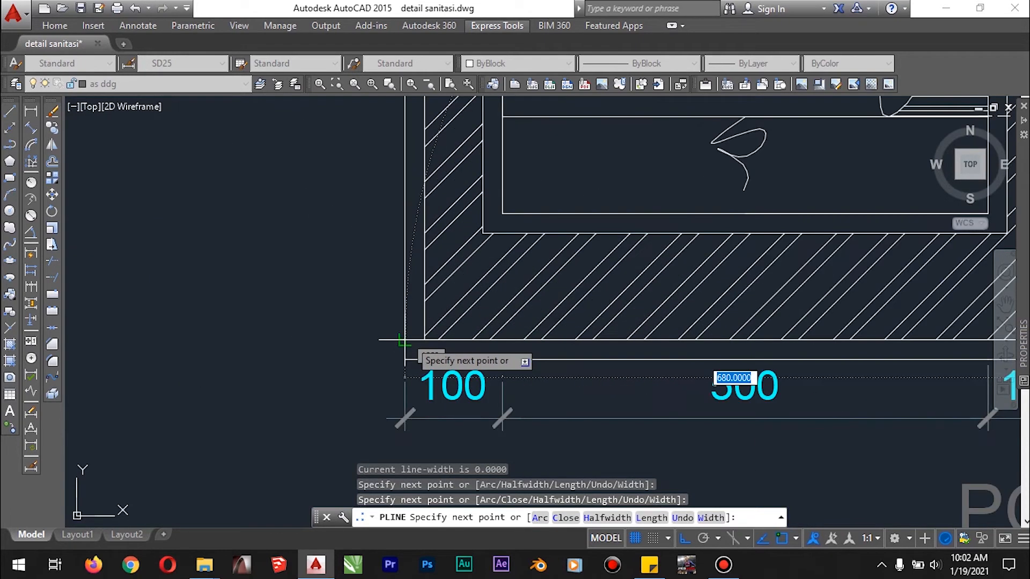
{"action": "left_click", "coordinate": [424, 339]}
Step: Continue the polyline up the left wall's outer hatch edge, across its top and down to the lid step
{"action": "scroll", "coordinate": [435, 255], "scroll_direction": "down", "scroll_amount": 4}
{"action": "middle_click_drag", "start_coordinate": [435, 254], "coordinate": [402, 416]}
{"action": "scroll", "coordinate": [402, 337], "scroll_direction": "up", "scroll_amount": 3}
{"action": "scroll", "coordinate": [405, 281], "scroll_direction": "up", "scroll_amount": 4}
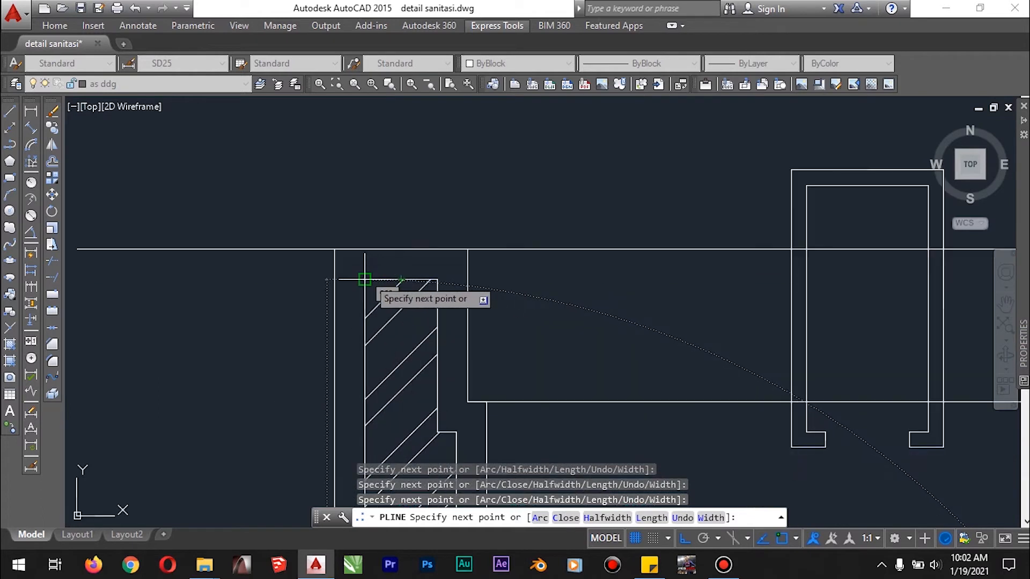
{"action": "left_click", "coordinate": [365, 280]}
{"action": "left_click", "coordinate": [436, 279]}
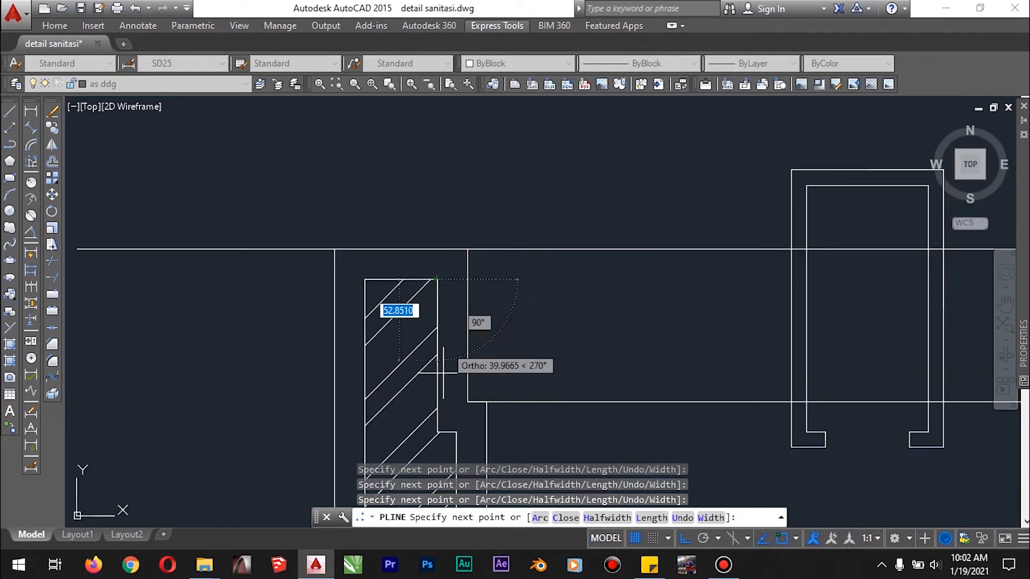
{"action": "left_click", "coordinate": [438, 432]}
Step: Continue the polyline around the left wall's lid step, down its inner hatch edge and along the floor's upper edge to the right wall
{"action": "scroll", "coordinate": [453, 397], "scroll_direction": "down", "scroll_amount": 5}
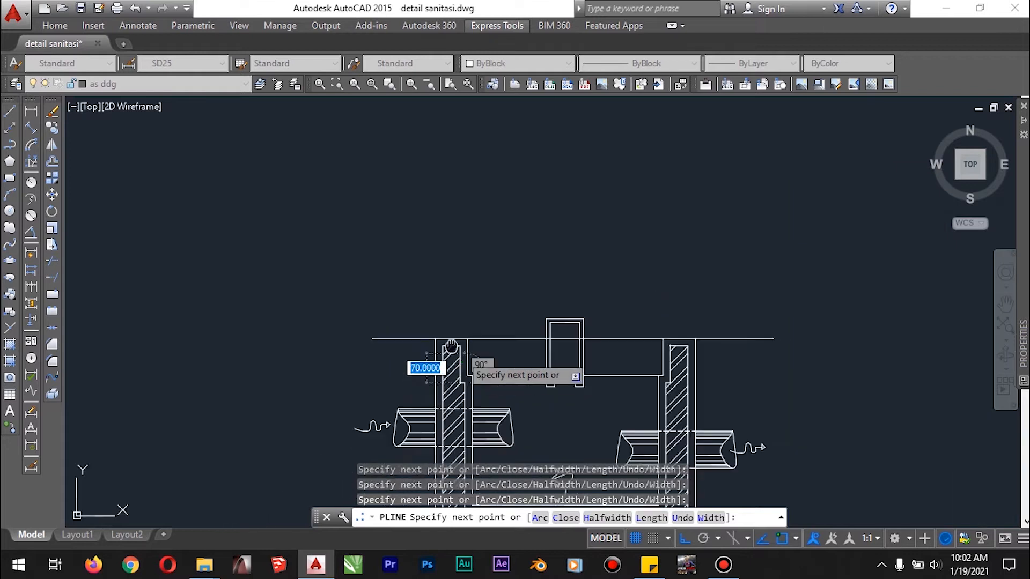
{"action": "scroll", "coordinate": [429, 290], "scroll_direction": "up", "scroll_amount": 6}
{"action": "left_click", "coordinate": [437, 398]}
{"action": "scroll", "coordinate": [953, 400], "scroll_direction": "up", "scroll_amount": 8}
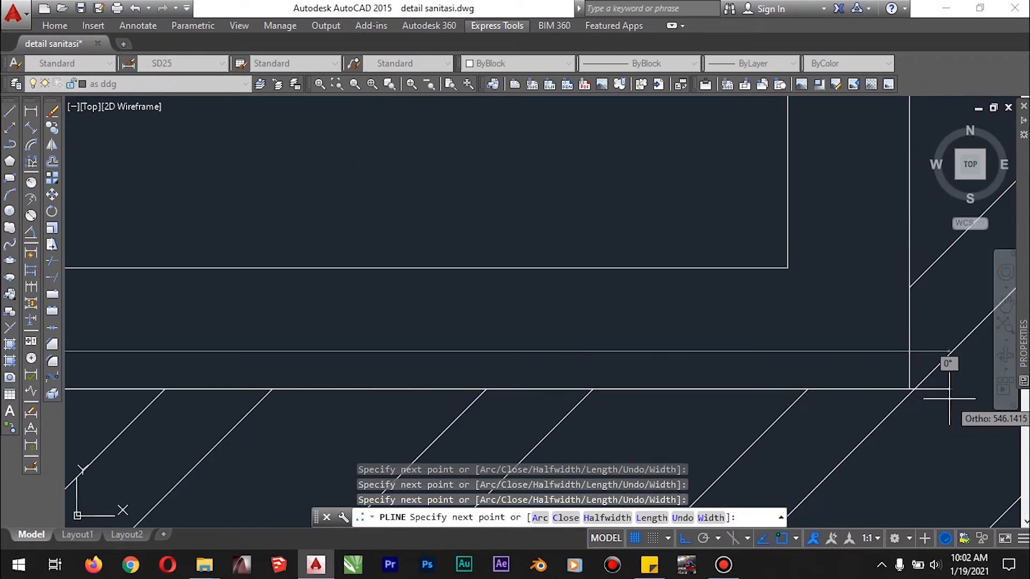
{"action": "scroll", "coordinate": [847, 365], "scroll_direction": "down", "scroll_amount": 6}
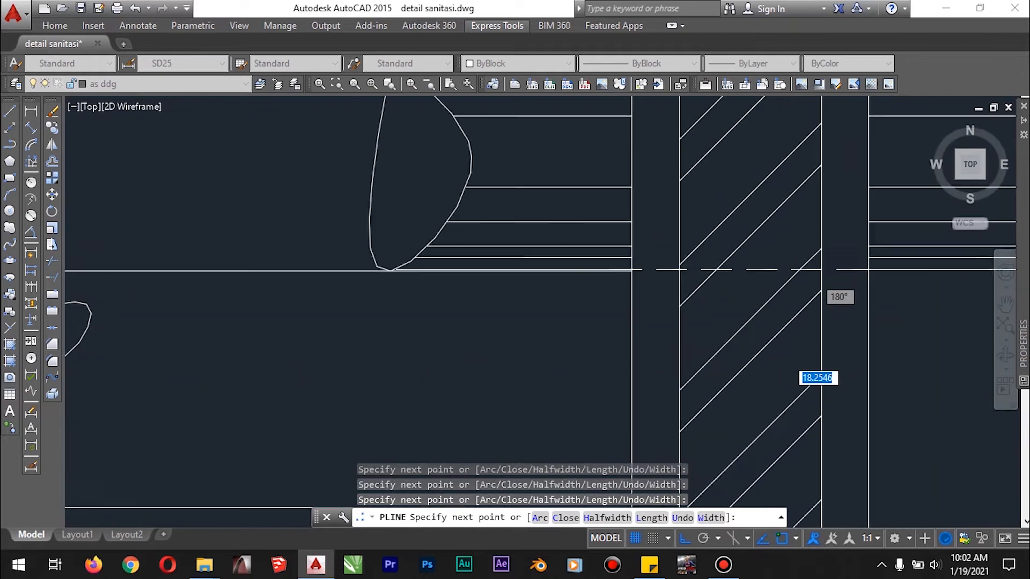
Step: Finish the polyline up the right wall's inner hatch edge, around the lid step and back to the wall's top corner
{"action": "scroll", "coordinate": [637, 306], "scroll_direction": "up", "scroll_amount": 3}
{"action": "scroll", "coordinate": [602, 373], "scroll_direction": "down", "scroll_amount": 3}
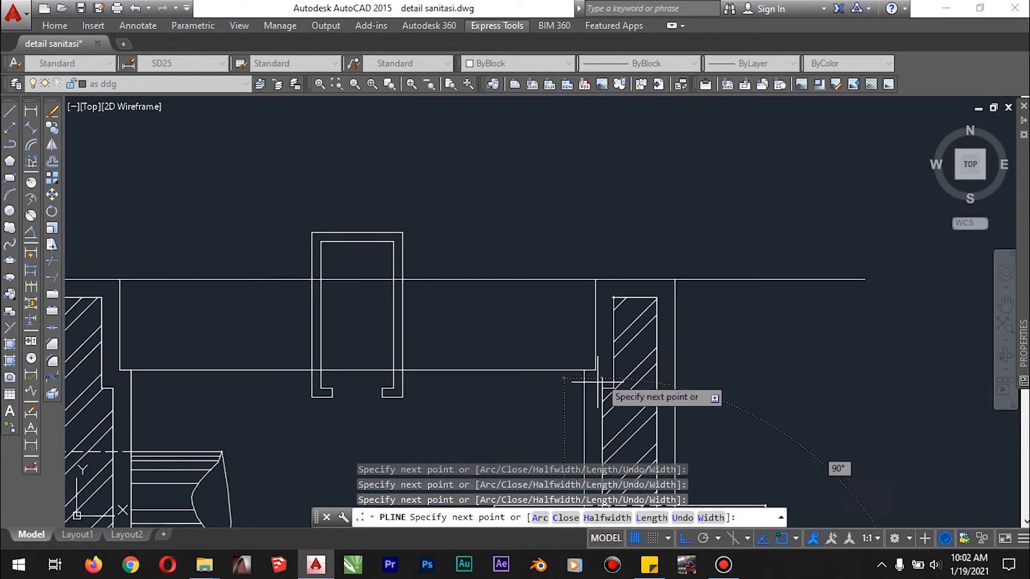
{"action": "scroll", "coordinate": [592, 395], "scroll_direction": "up", "scroll_amount": 5}
{"action": "left_click", "coordinate": [616, 358]}
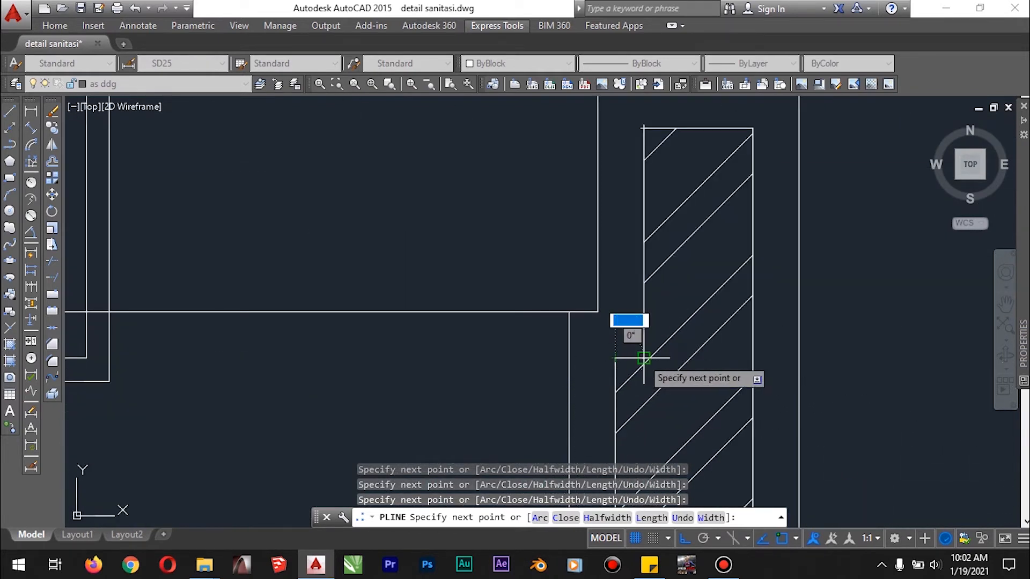
{"action": "left_click", "coordinate": [643, 129]}
{"action": "key", "text": "Return"}
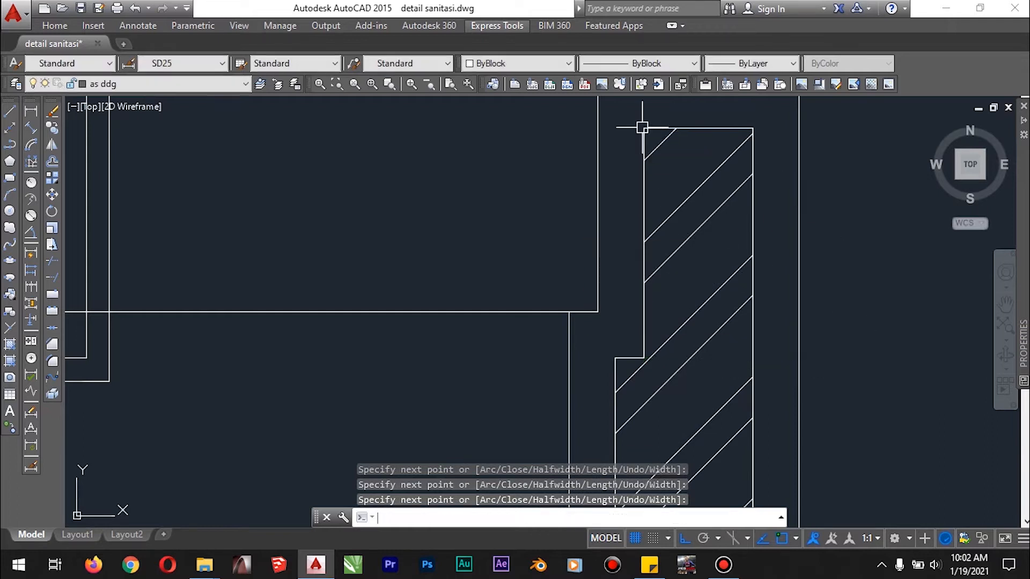
Step: Copy the traced U-shaped outline to the empty area straight above section Potongan A-A
{"action": "left_click", "coordinate": [645, 198]}
{"action": "scroll", "coordinate": [597, 251], "scroll_direction": "down", "scroll_amount": 5}
{"action": "type", "text": "CO"}
{"action": "key", "text": "Return"}
{"action": "left_click", "coordinate": [701, 302]}
{"action": "scroll", "coordinate": [776, 302], "scroll_direction": "down", "scroll_amount": 5}
{"action": "middle_click_drag", "start_coordinate": [775, 302], "coordinate": [517, 302]}
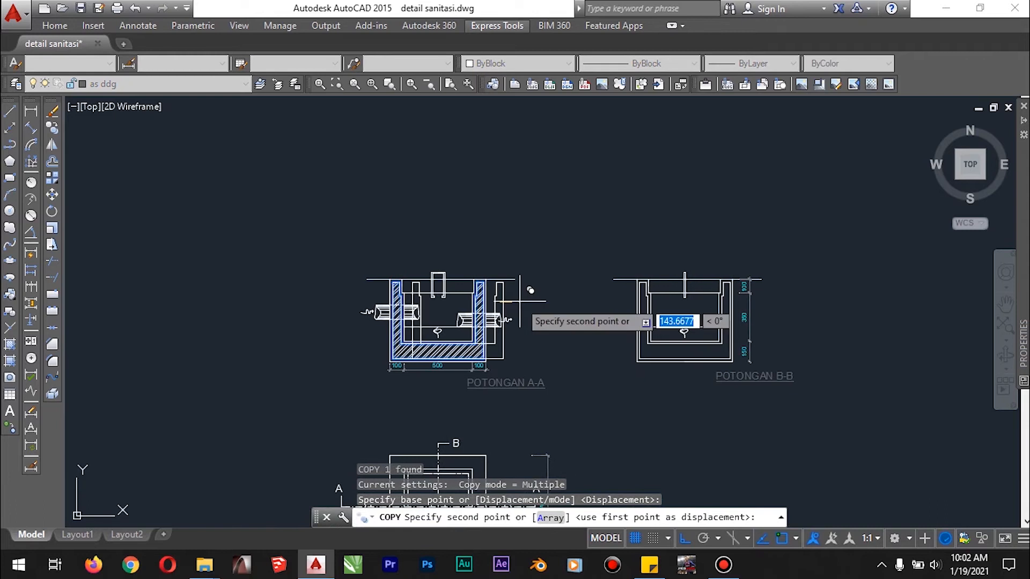
{"action": "left_click", "coordinate": [525, 174]}
{"action": "key", "text": "Escape"}
Step: Hatch the inside of the copied U-shaped outline above the section
{"action": "scroll", "coordinate": [456, 180], "scroll_direction": "up", "scroll_amount": 2}
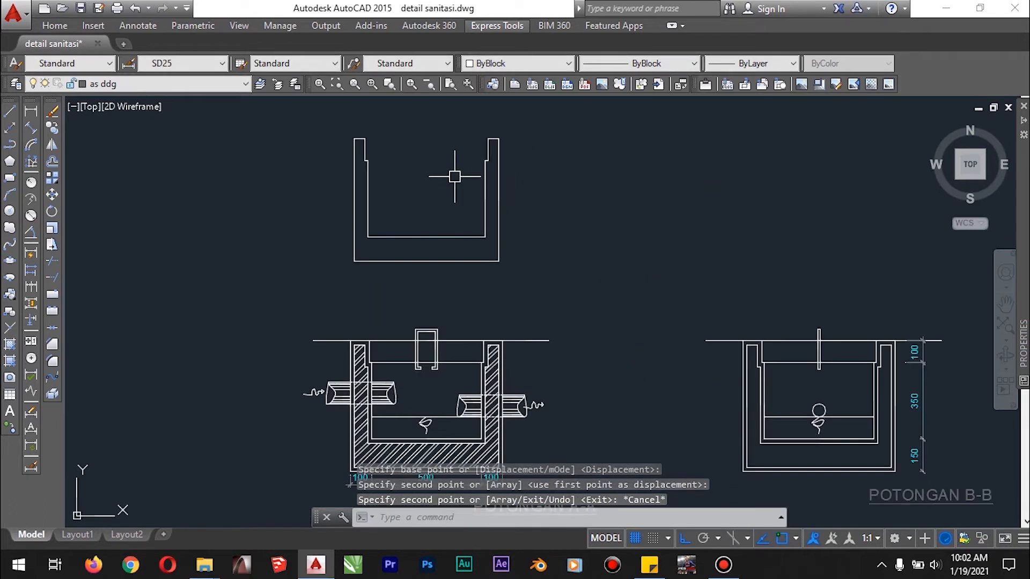
{"action": "type", "text": "h"}
{"action": "key", "text": "Return"}
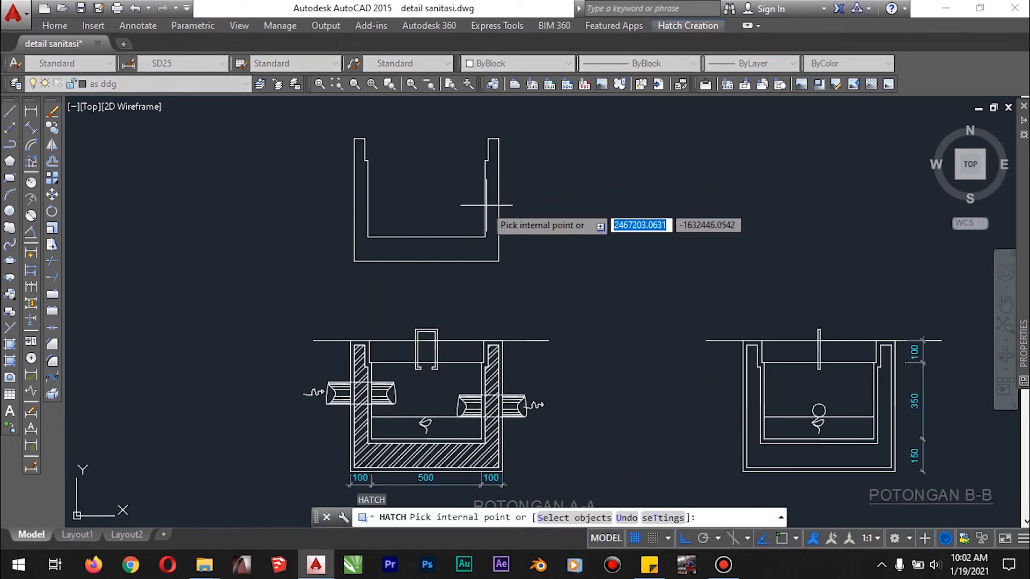
{"action": "left_click", "coordinate": [489, 203]}
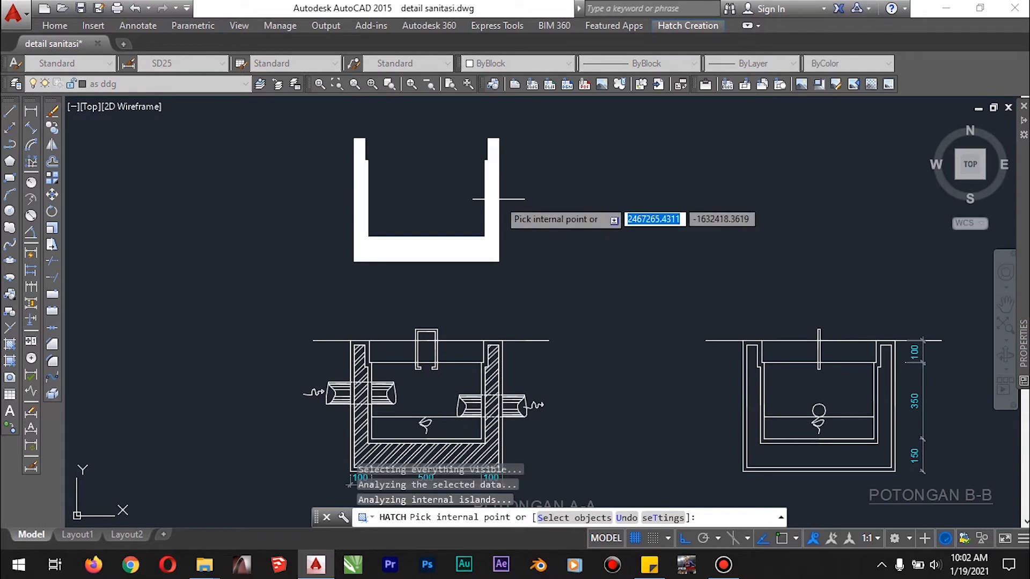
{"action": "key", "text": "Return"}
{"action": "left_click", "coordinate": [499, 201]}
{"action": "mouse_move", "coordinate": [498, 200]}
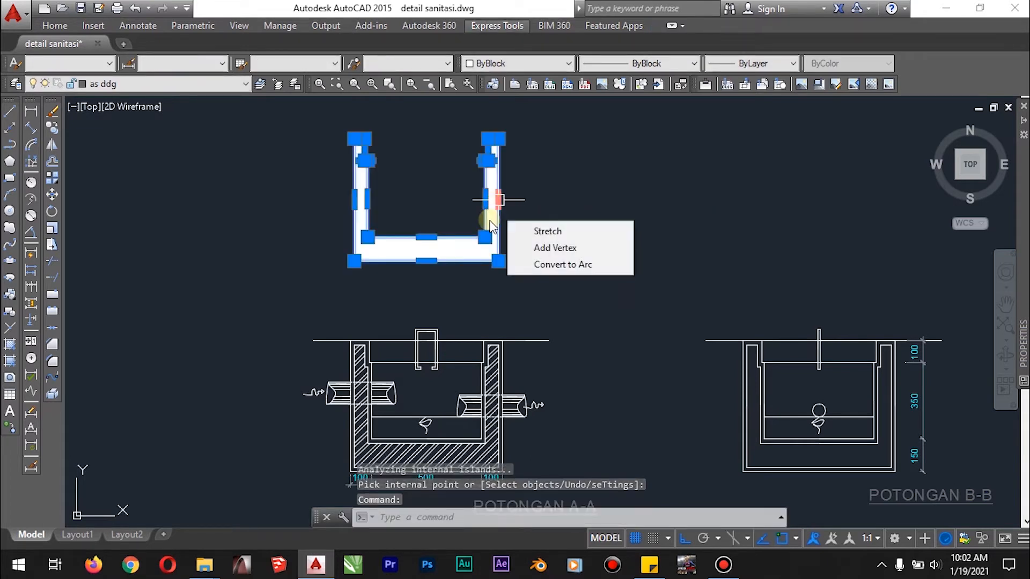
{"action": "right_click", "coordinate": [490, 200]}
{"action": "mouse_move", "coordinate": [510, 236]}
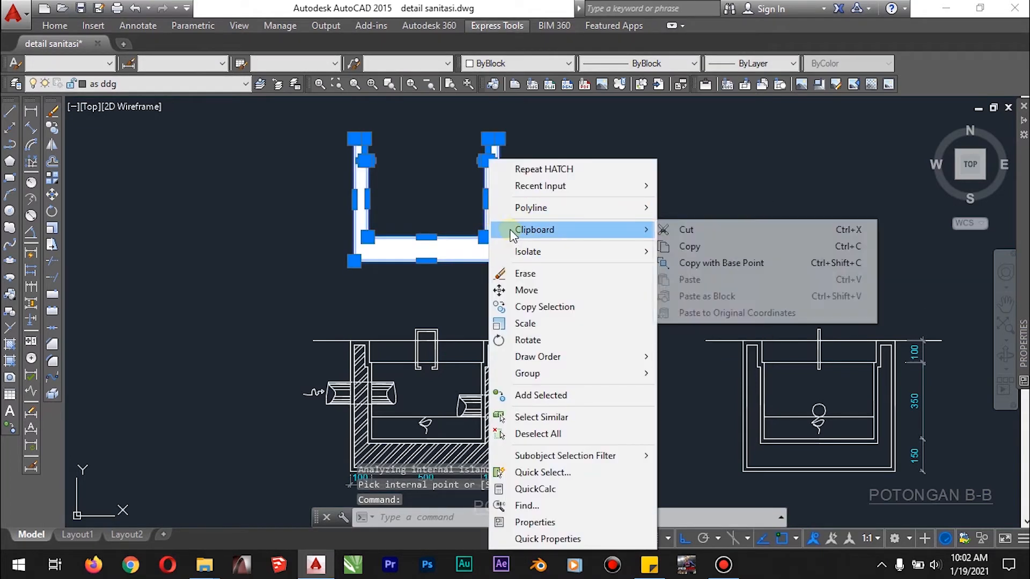
{"action": "left_click", "coordinate": [467, 225]}
{"action": "key", "text": "Escape"}
Step: Open the new hatch in the copied outline for editing and change its pattern to ANSI37
{"action": "left_click", "coordinate": [463, 250]}
{"action": "right_click", "coordinate": [464, 250]}
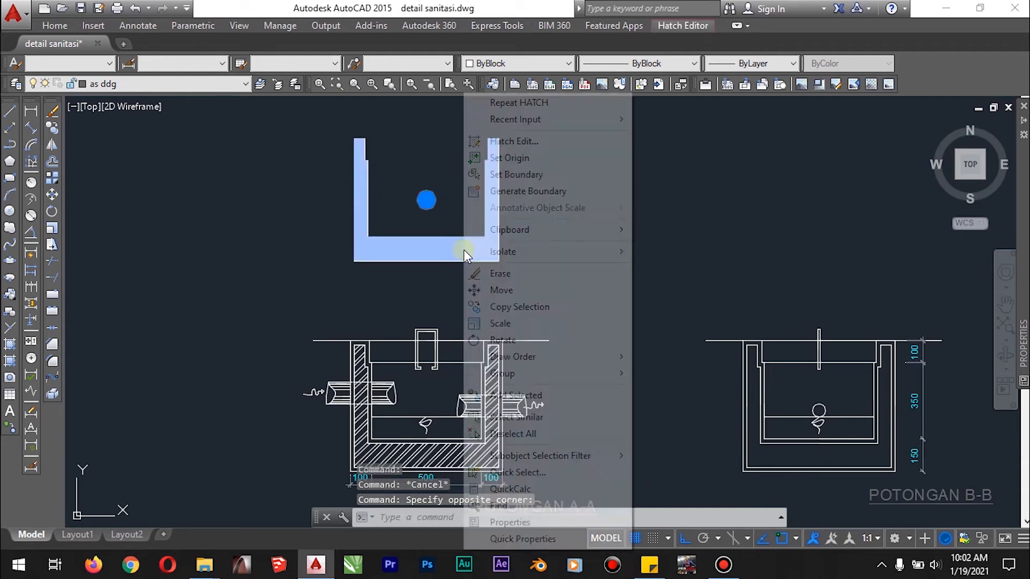
{"action": "left_click", "coordinate": [513, 142]}
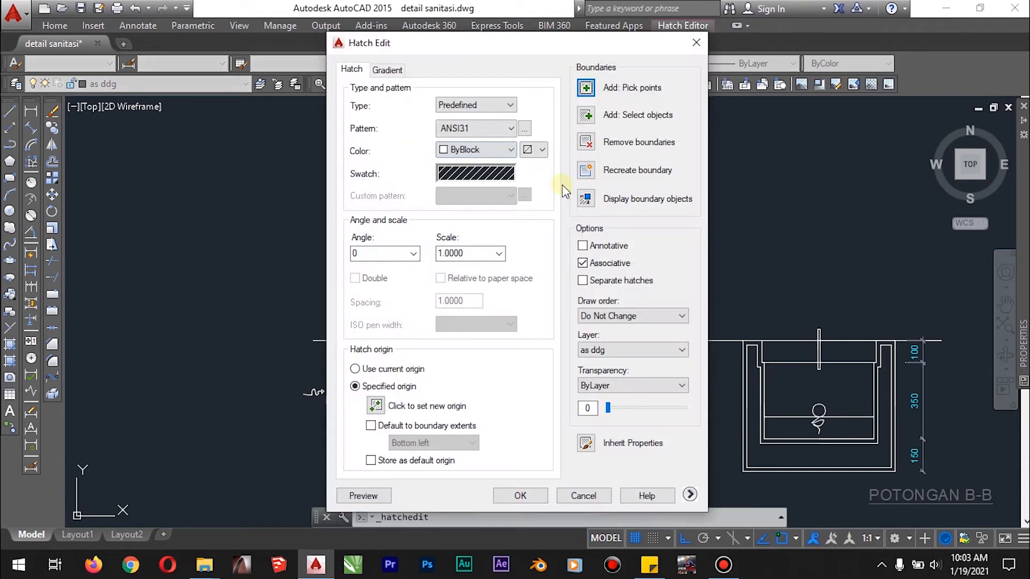
{"action": "left_click", "coordinate": [524, 128]}
{"action": "left_click", "coordinate": [535, 236]}
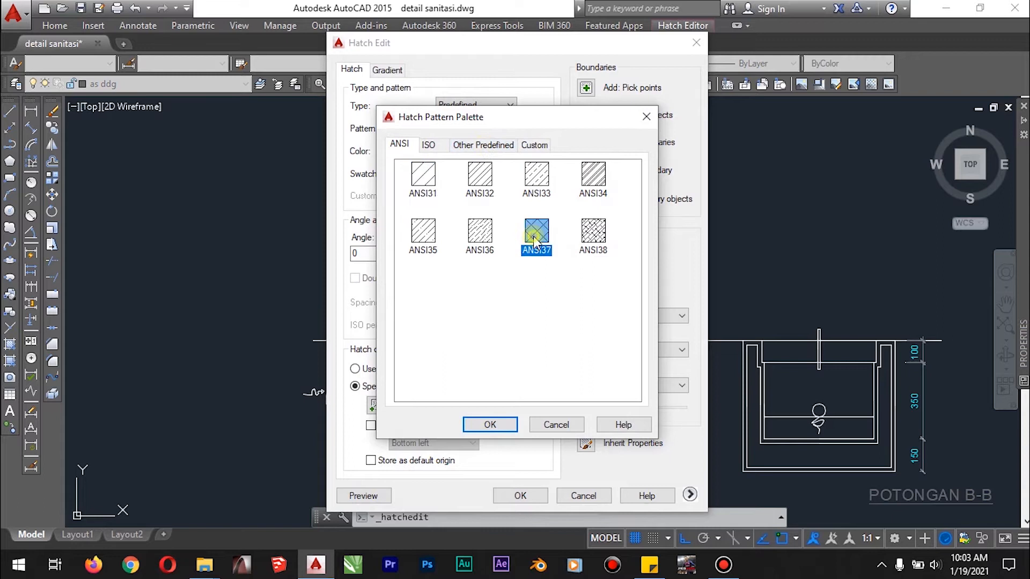
{"action": "left_click", "coordinate": [489, 423]}
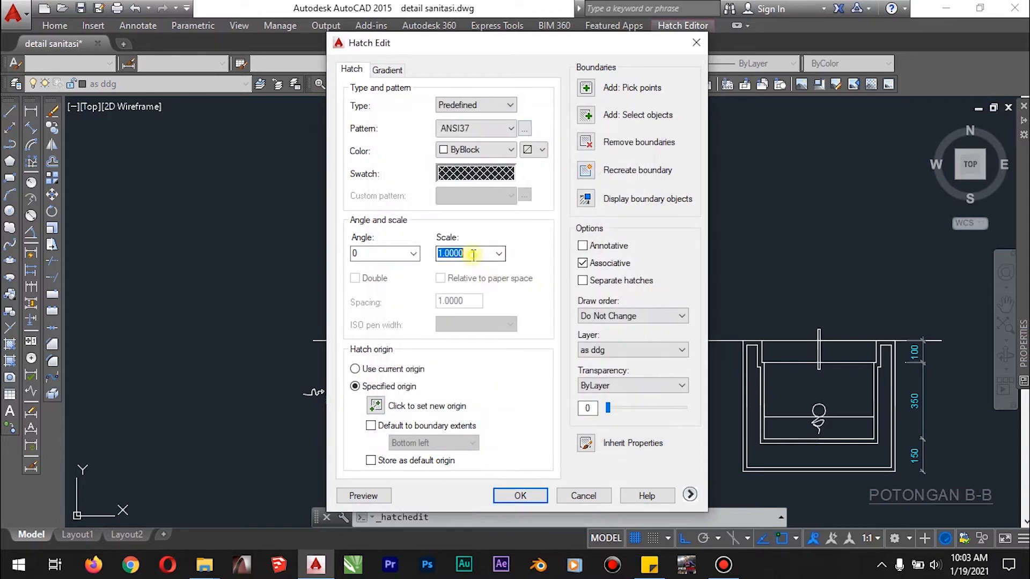
Step: Preview the ANSI37 hatch at increasing scales, including 200 and 400, and apply it at scale 400
{"action": "left_click", "coordinate": [360, 502]}
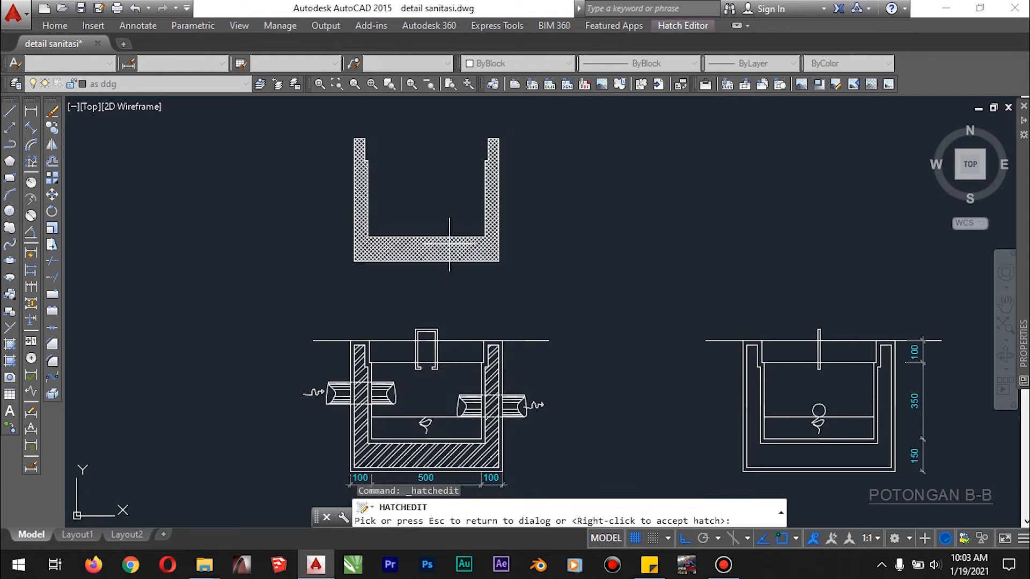
{"action": "left_click", "coordinate": [449, 244]}
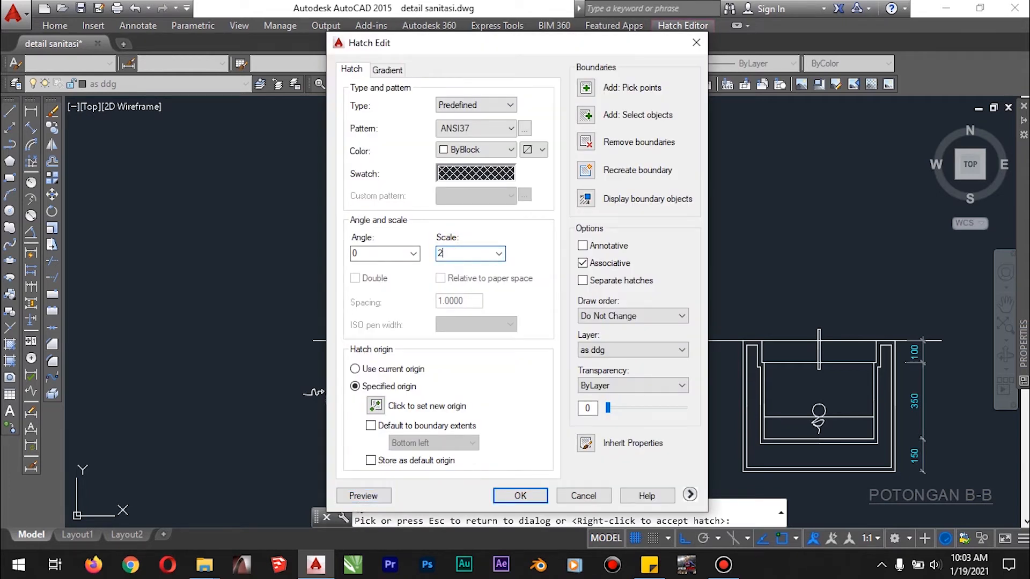
{"action": "left_click", "coordinate": [361, 494]}
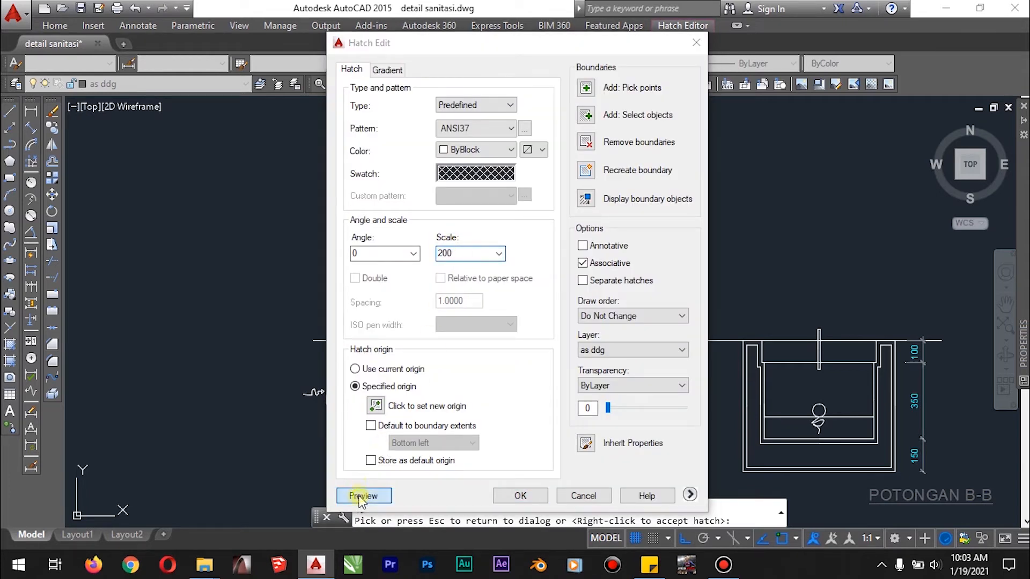
{"action": "key", "text": "Escape"}
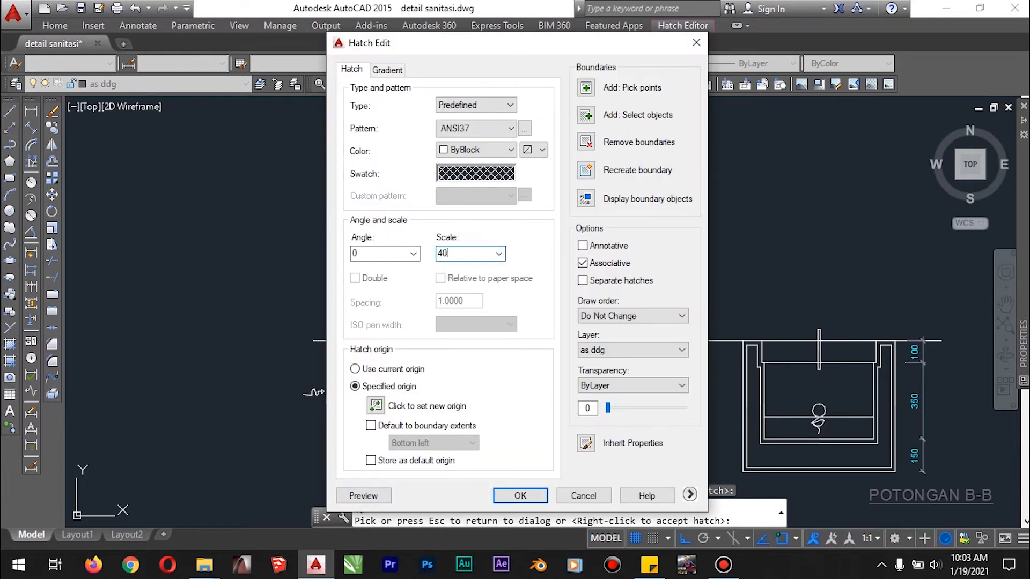
{"action": "left_click", "coordinate": [386, 497]}
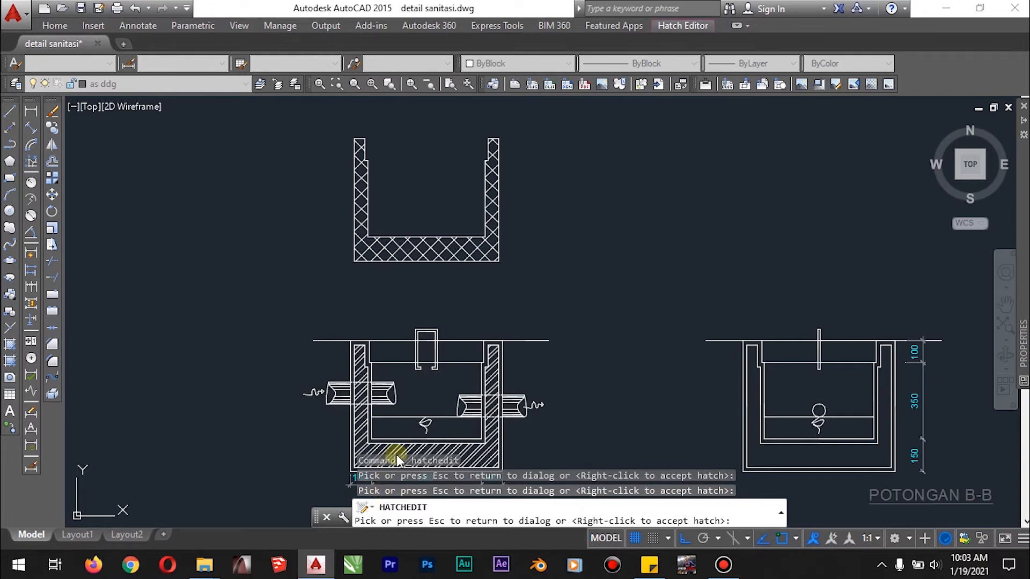
{"action": "key", "text": "Escape"}
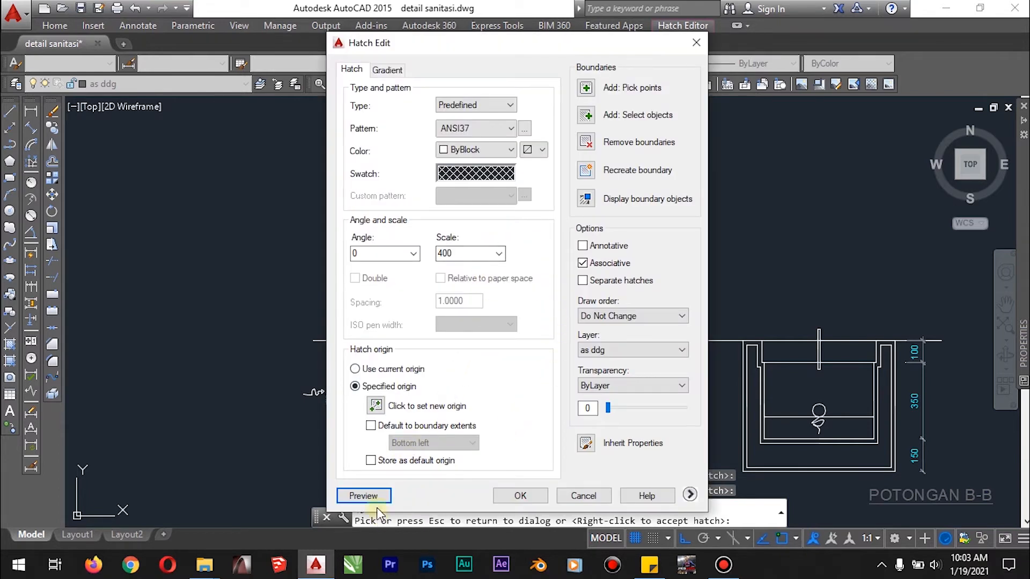
{"action": "left_click", "coordinate": [520, 496]}
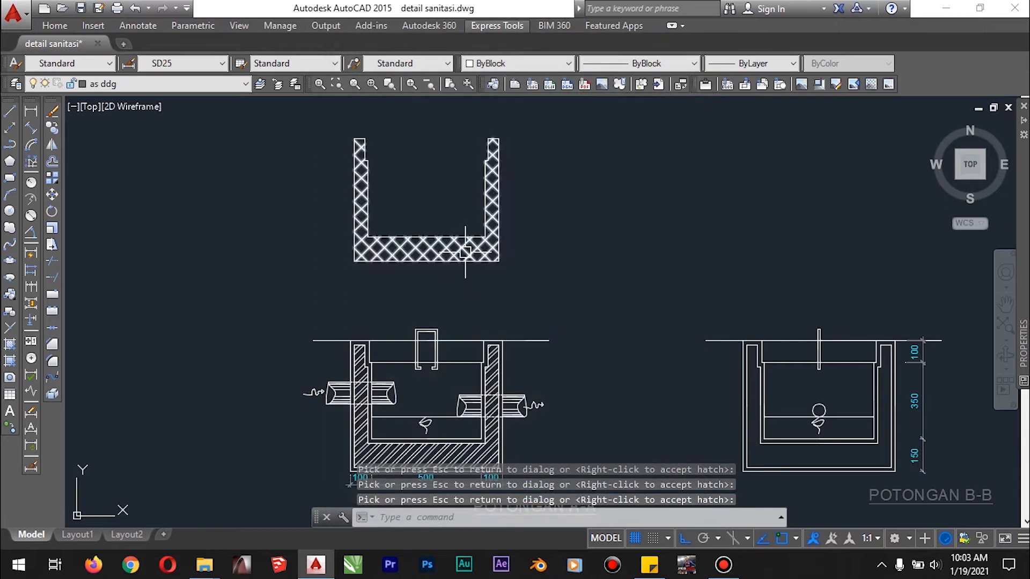
{"action": "type", "text": "co"}
{"action": "key", "text": "Return"}
{"action": "scroll", "coordinate": [510, 131], "scroll_direction": "up", "scroll_amount": 5}
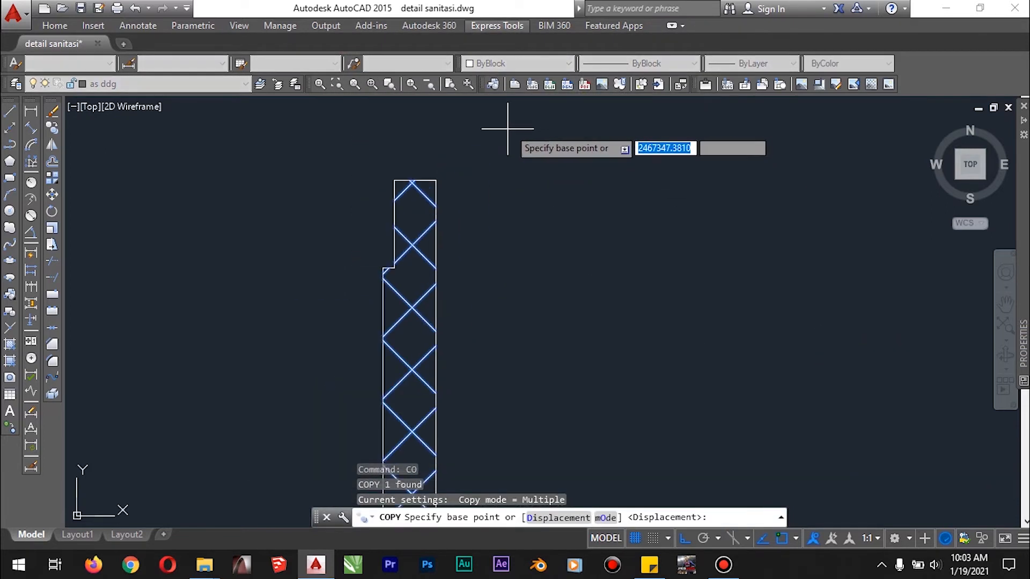
{"action": "key", "text": "Escape"}
{"action": "left_click", "coordinate": [439, 188]}
{"action": "key", "text": "Escape"}
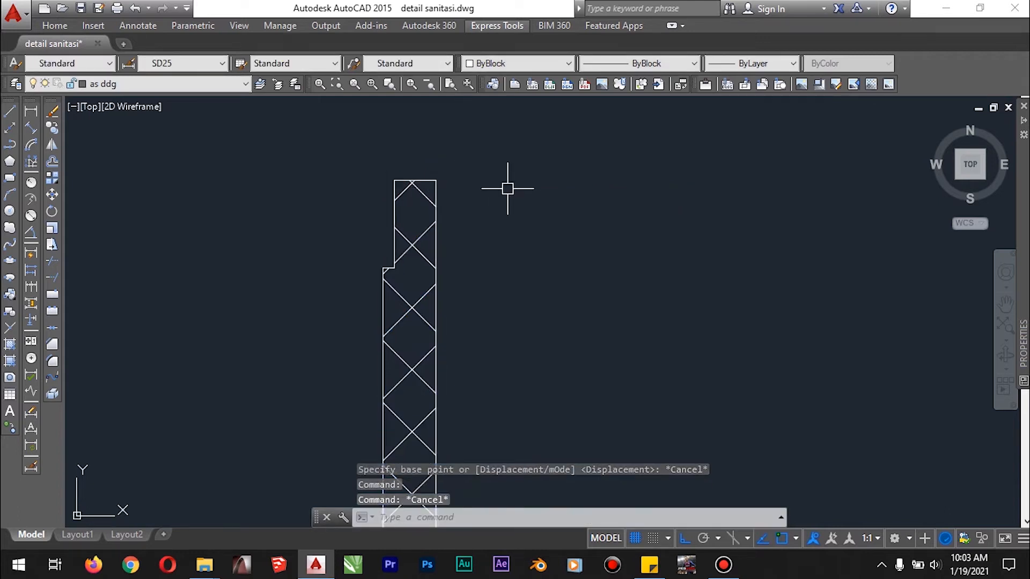
Step: Copy the ANSI37 hatch from the outline's upper right corner onto the matching right wall corner of section Potongan A-A
{"action": "left_click", "coordinate": [414, 234]}
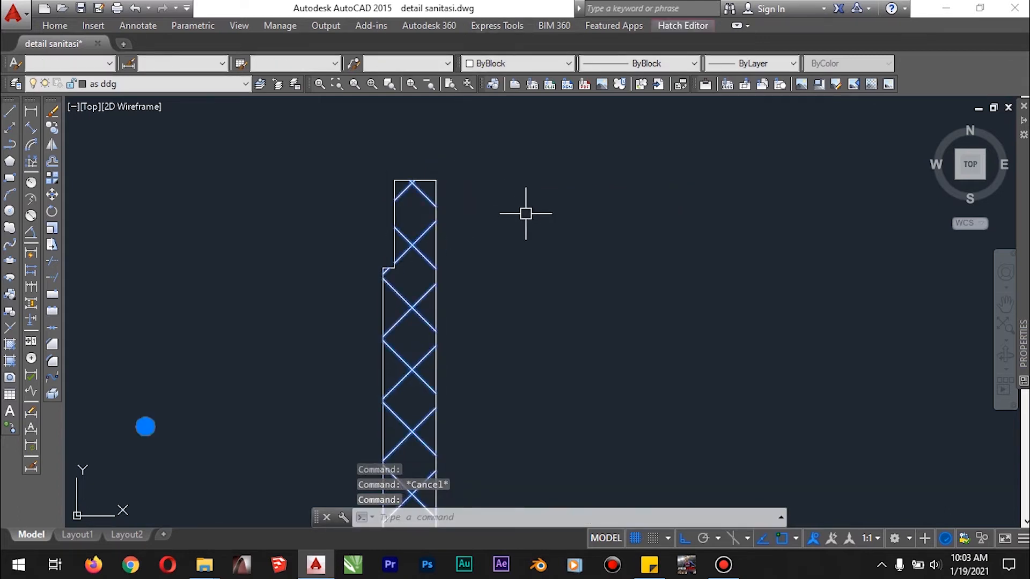
{"action": "type", "text": "co"}
{"action": "key", "text": "Return"}
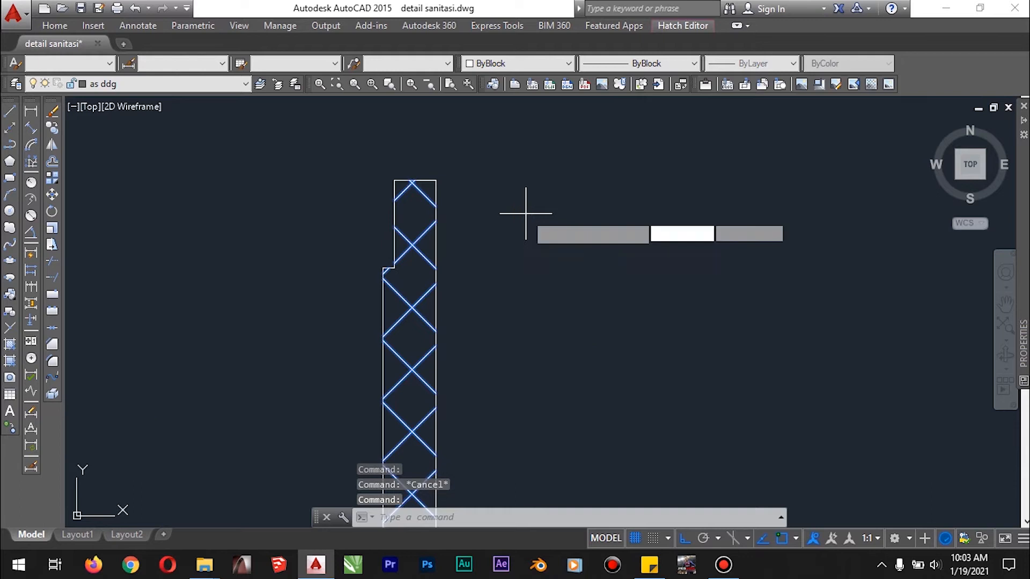
{"action": "left_click", "coordinate": [436, 180]}
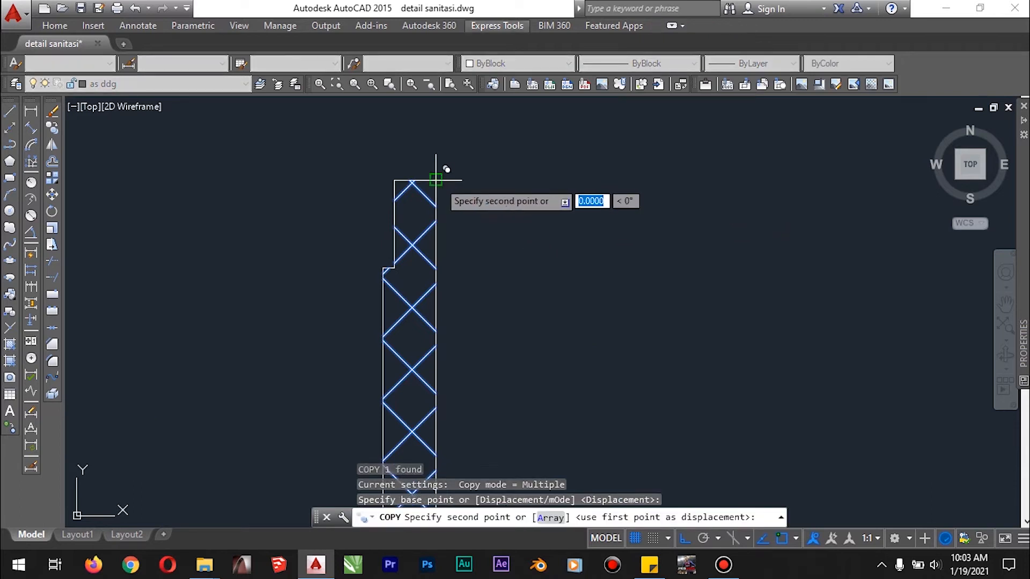
{"action": "scroll", "coordinate": [518, 180], "scroll_direction": "down", "scroll_amount": 5}
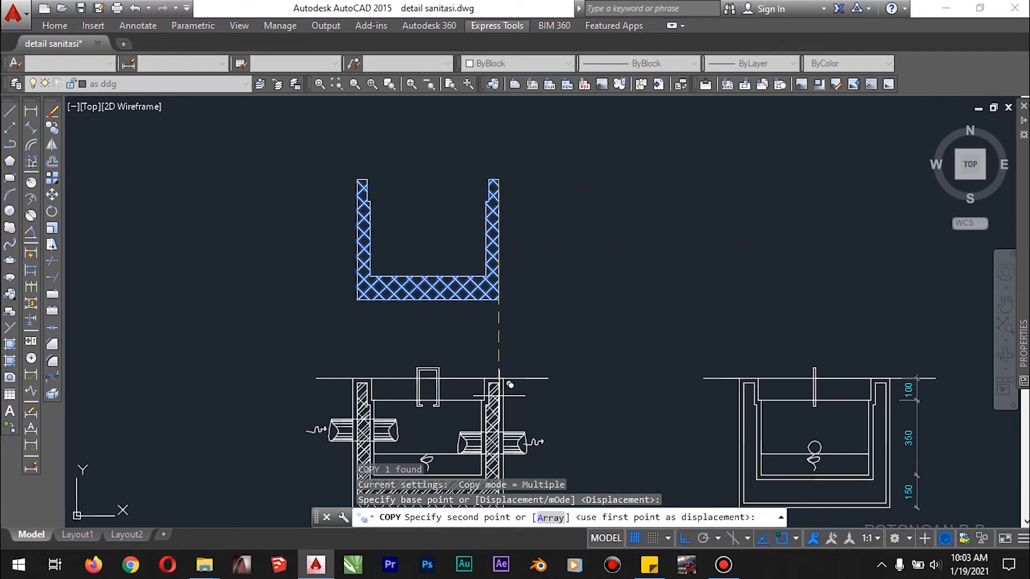
{"action": "scroll", "coordinate": [476, 272], "scroll_direction": "up", "scroll_amount": 10}
{"action": "left_click", "coordinate": [442, 196]}
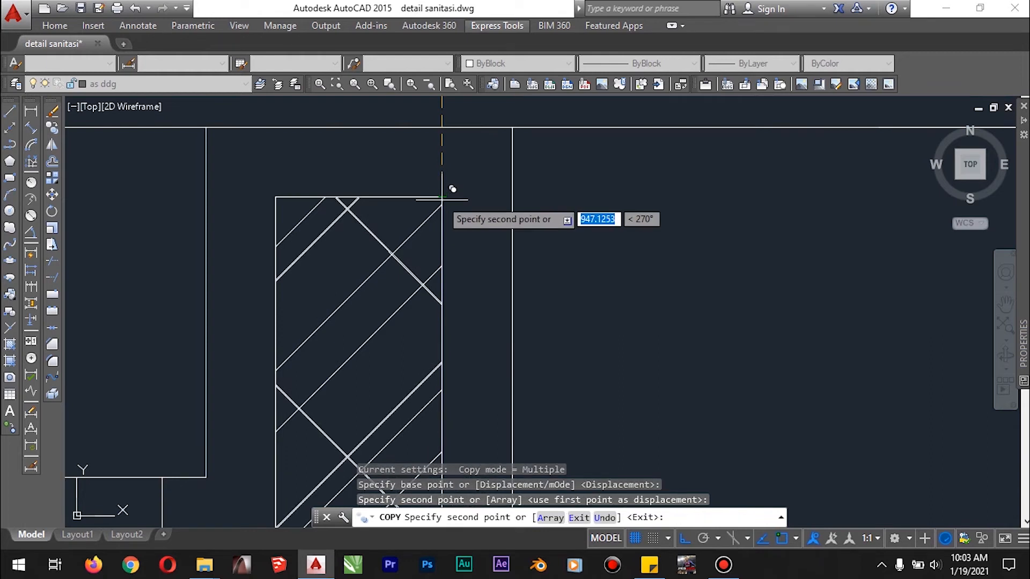
{"action": "key", "text": "Escape"}
Step: Inspect how the ANSI37 crosshatch overlays the diagonal hatch in the walls and floor of Potongan A-A
{"action": "scroll", "coordinate": [528, 252], "scroll_direction": "down", "scroll_amount": 7}
{"action": "middle_click_drag", "start_coordinate": [615, 321], "coordinate": [576, 200]}
{"action": "scroll", "coordinate": [570, 206], "scroll_direction": "down", "scroll_amount": 2}
{"action": "middle_click_drag", "start_coordinate": [556, 280], "coordinate": [433, 278]}
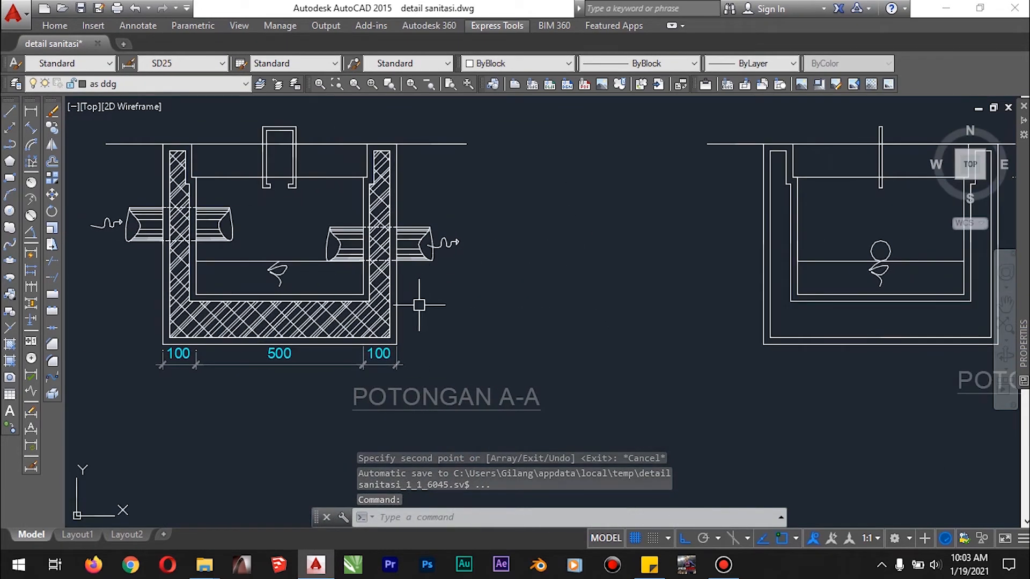
{"action": "scroll", "coordinate": [396, 179], "scroll_direction": "up", "scroll_amount": 8}
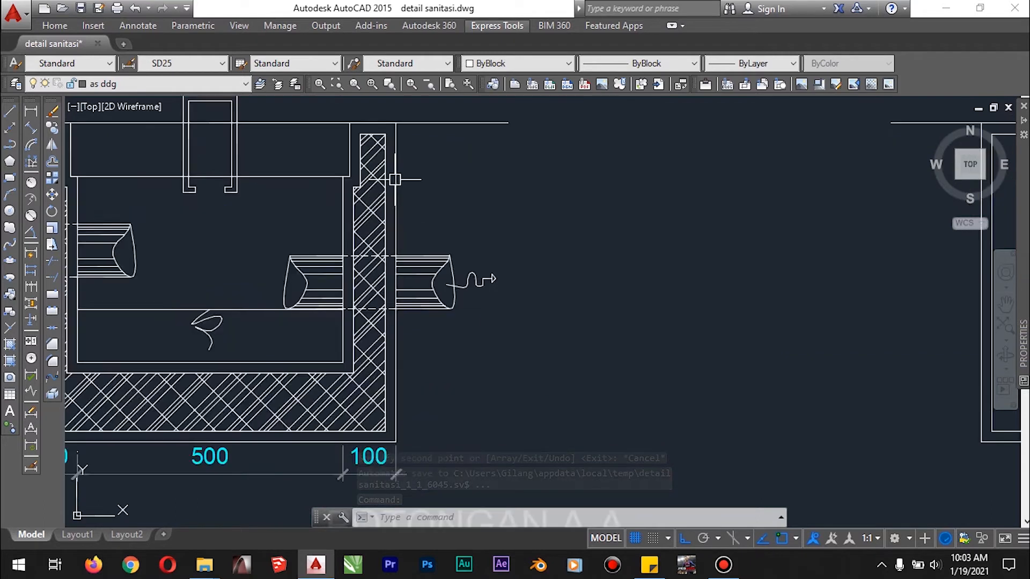
{"action": "scroll", "coordinate": [312, 174], "scroll_direction": "down", "scroll_amount": 6}
Step: Open the ANSI37 crosshatch in the right wall of Potongan A-A for editing and preview it at scale 500
{"action": "middle_click_drag", "start_coordinate": [325, 199], "coordinate": [338, 271]}
{"action": "scroll", "coordinate": [332, 256], "scroll_direction": "up", "scroll_amount": 4}
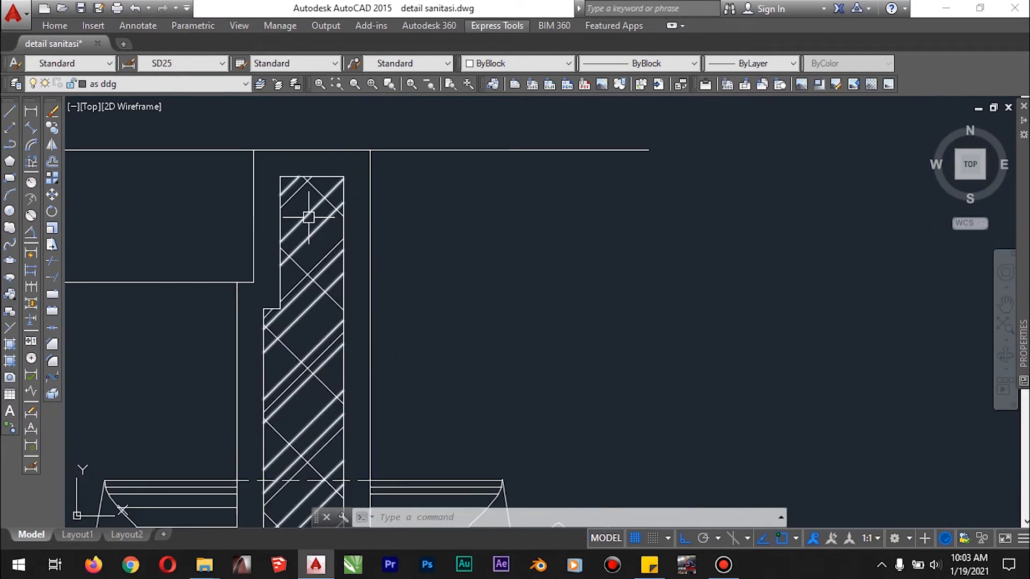
{"action": "left_click", "coordinate": [296, 264]}
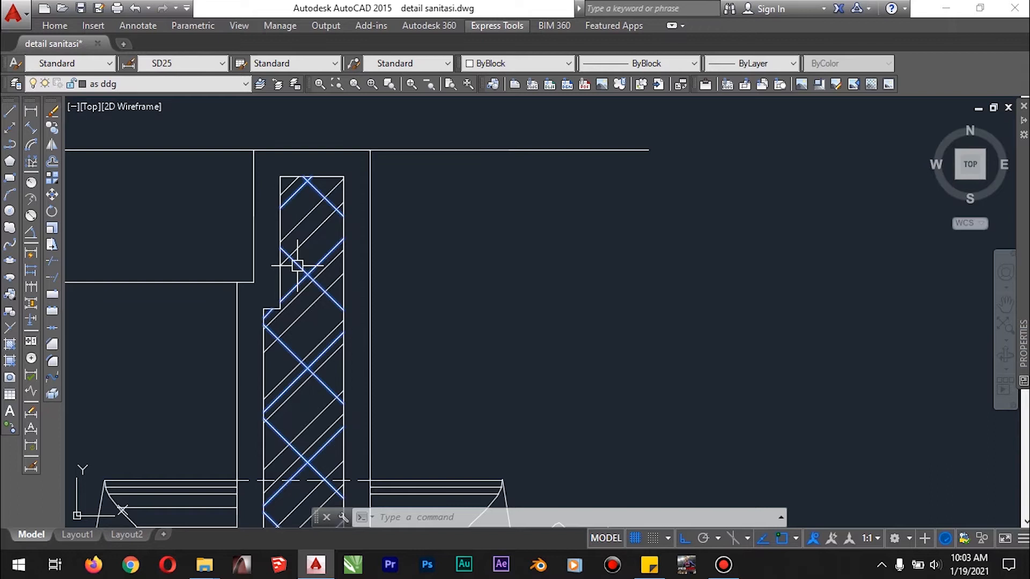
{"action": "right_click", "coordinate": [296, 265]}
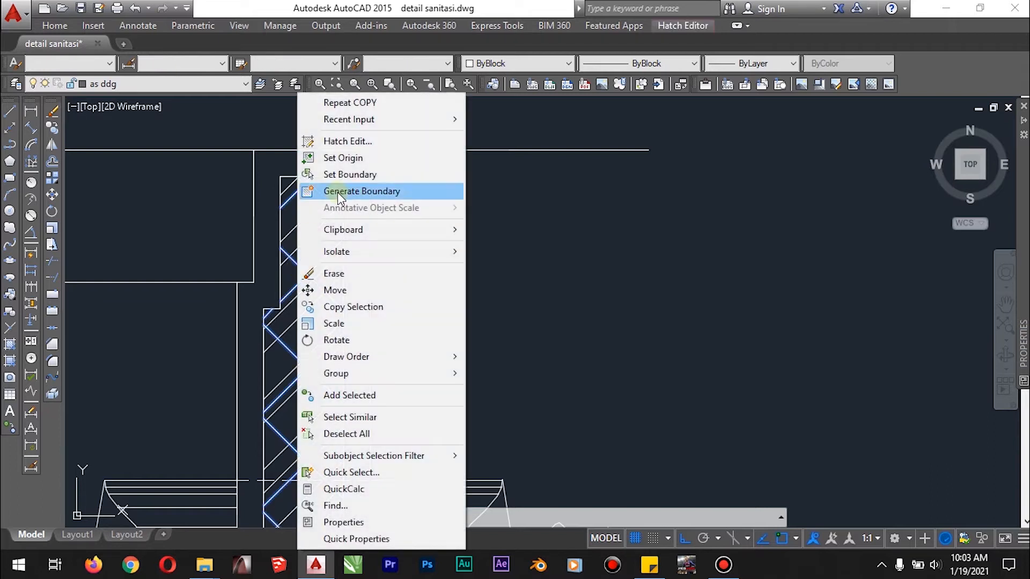
{"action": "left_click", "coordinate": [350, 140]}
{"action": "double_click", "coordinate": [458, 254]}
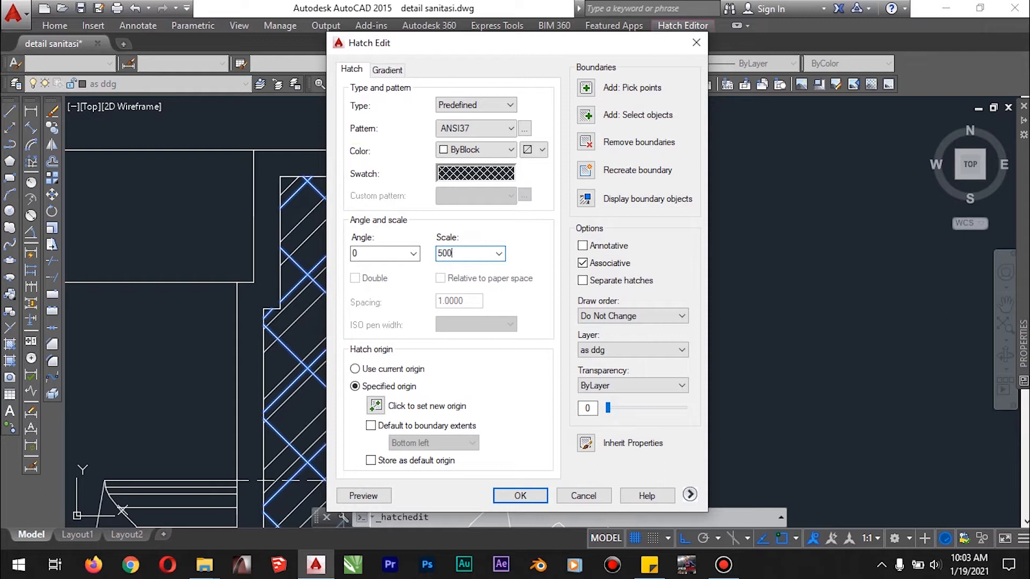
{"action": "left_click", "coordinate": [363, 496]}
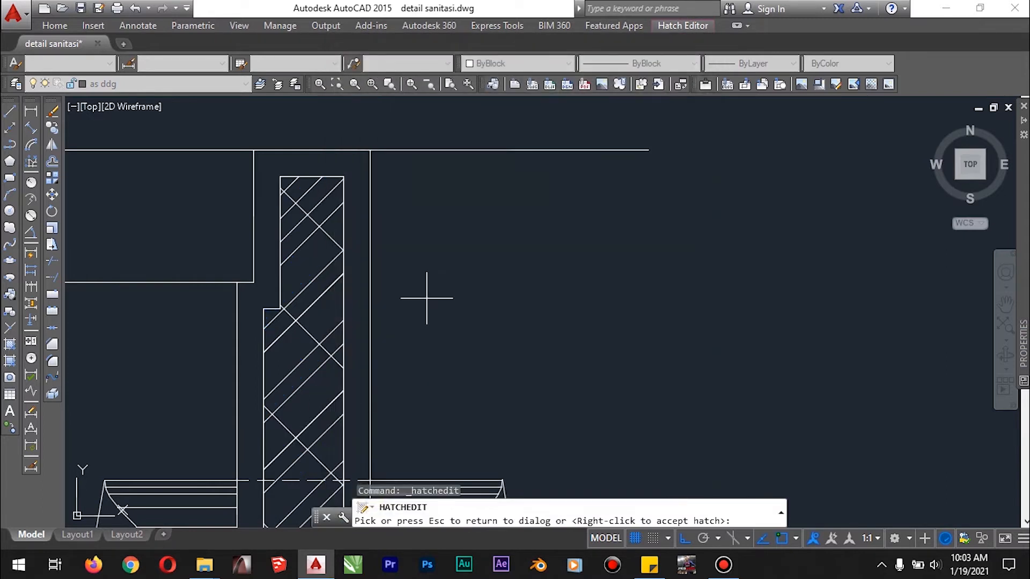
{"action": "scroll", "coordinate": [424, 300], "scroll_direction": "down", "scroll_amount": 3}
{"action": "mouse_move", "coordinate": [436, 323]}
{"action": "middle_mouse_down"}
{"action": "mouse_move", "coordinate": [497, 175]}
{"action": "mouse_move", "coordinate": [518, 255]}
{"action": "middle_mouse_up"}
{"action": "key", "text": "Escape"}
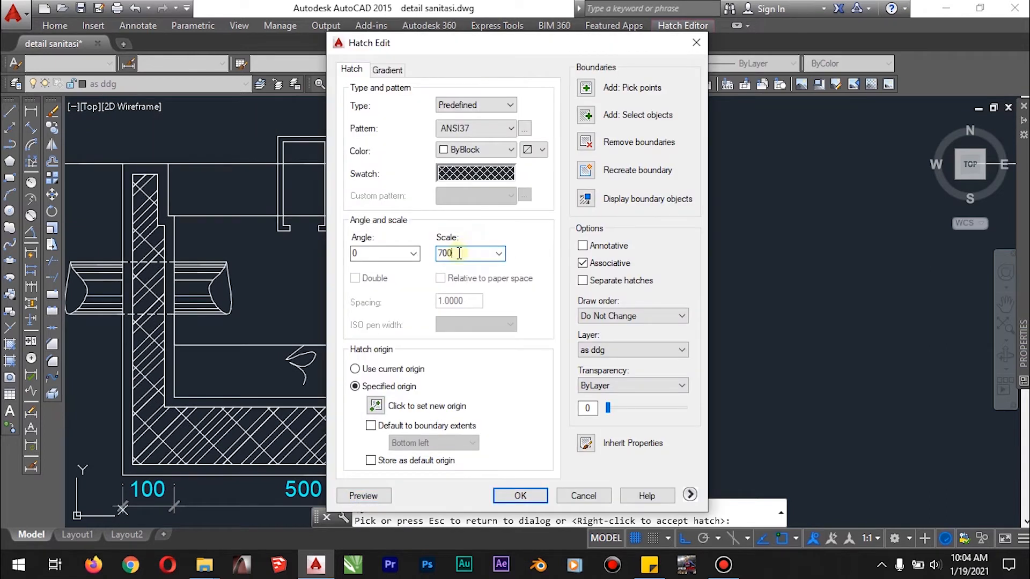
Step: Preview the ANSI37 crosshatch at scales 700 and 1000, and apply it at scale 1000
{"action": "left_click", "coordinate": [363, 496]}
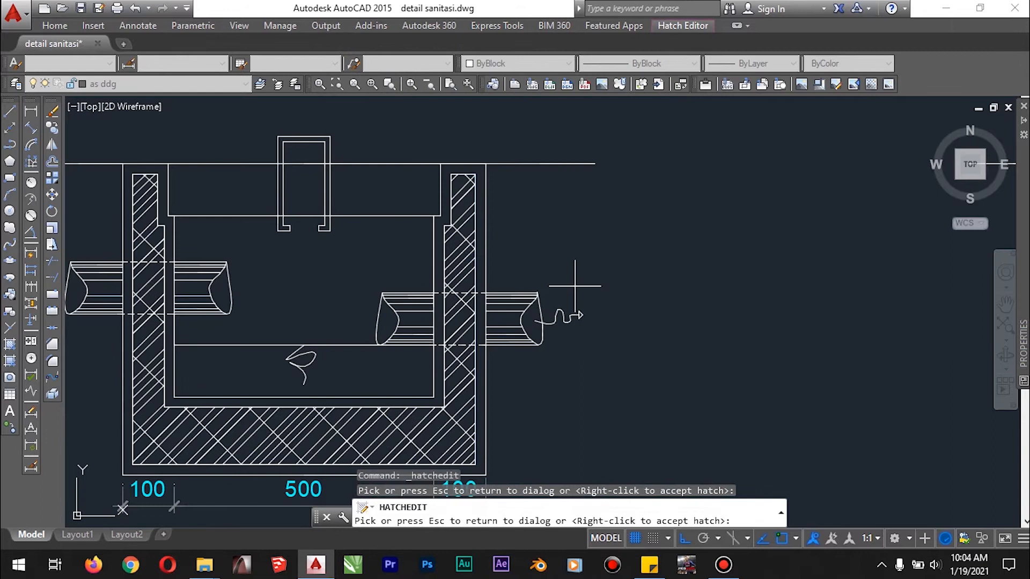
{"action": "key", "text": "Escape"}
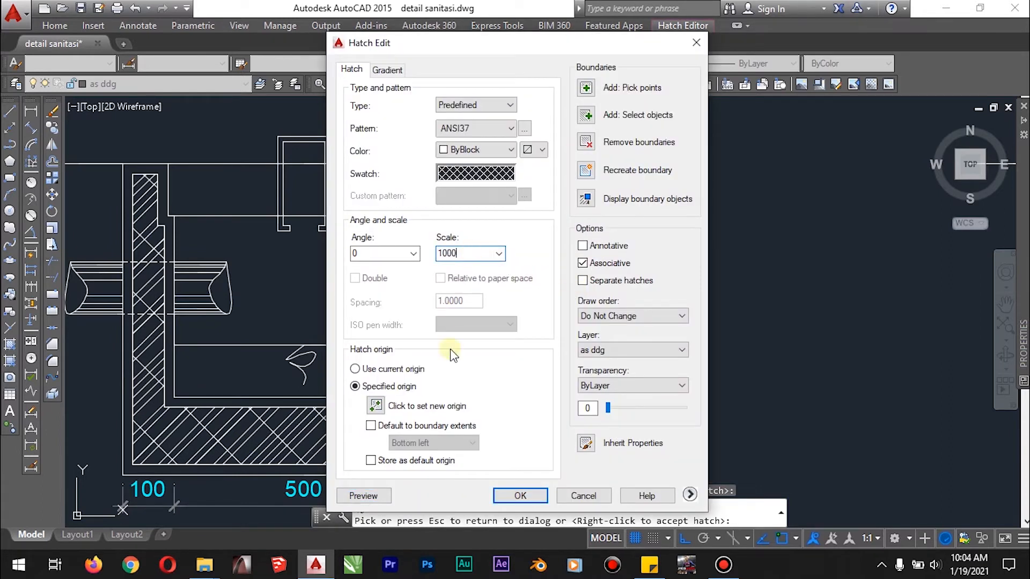
{"action": "left_click", "coordinate": [384, 496]}
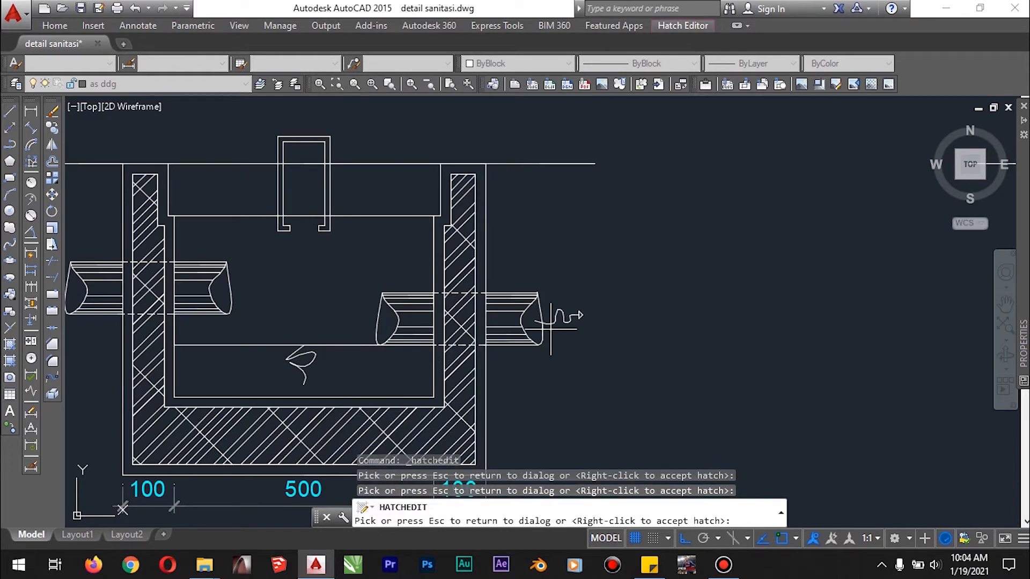
{"action": "left_click", "coordinate": [551, 329]}
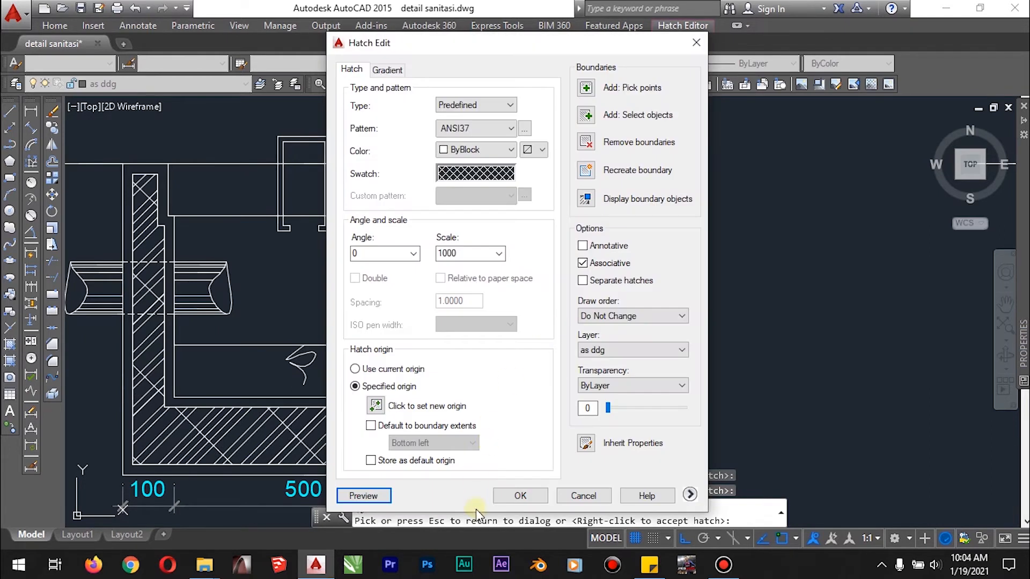
{"action": "left_click", "coordinate": [516, 497]}
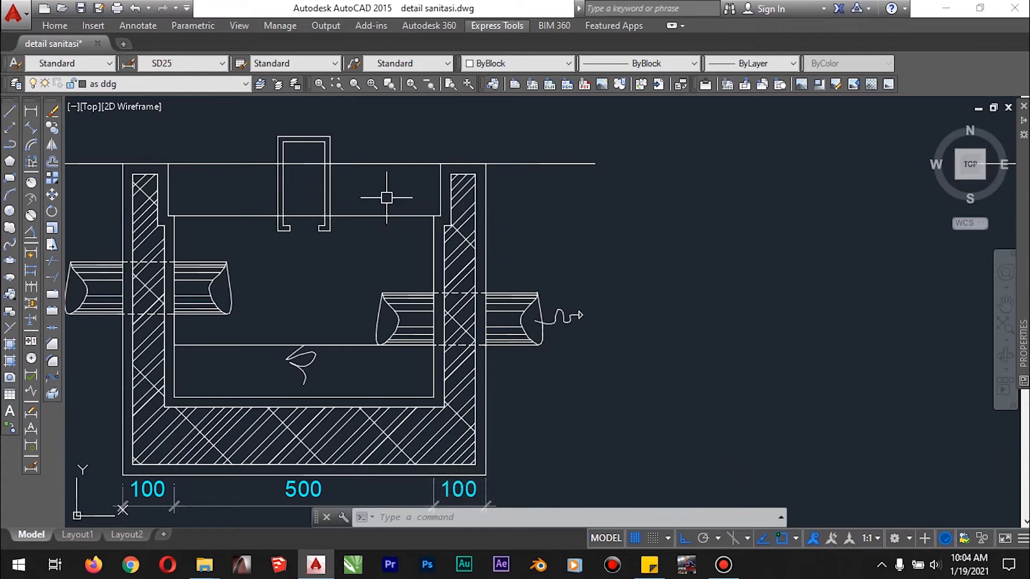
Step: Hatch the cover slab of Potongan A-A on both sides of the lifting handle and between its legs
{"action": "type", "text": "H"}
{"action": "key", "text": "Return"}
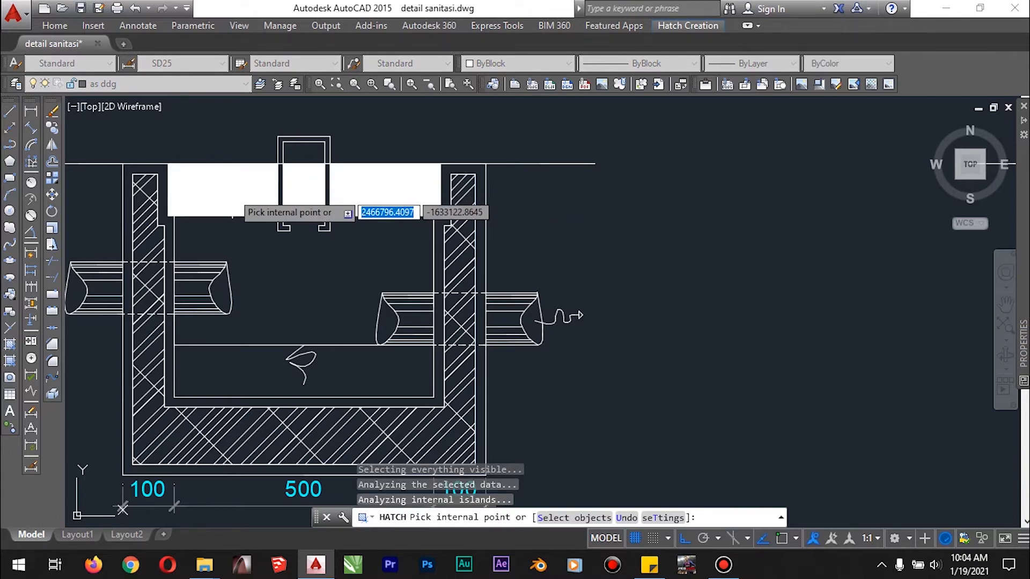
{"action": "key", "text": "Return"}
Step: Open the cover slab hatch for editing and change its pattern to the predefined AR-CONC
{"action": "left_click", "coordinate": [231, 182]}
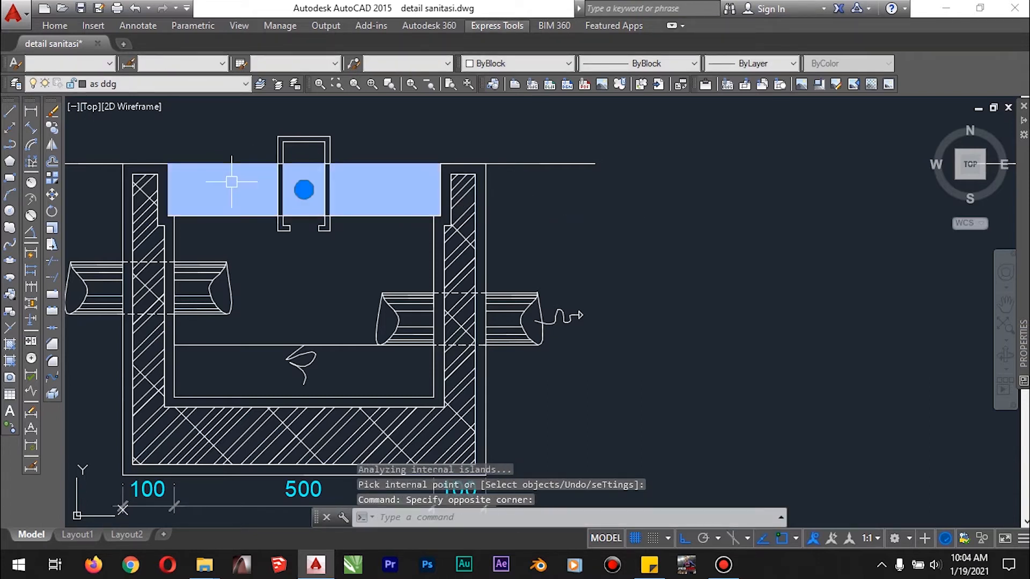
{"action": "right_click", "coordinate": [230, 183]}
{"action": "left_click", "coordinate": [277, 141]}
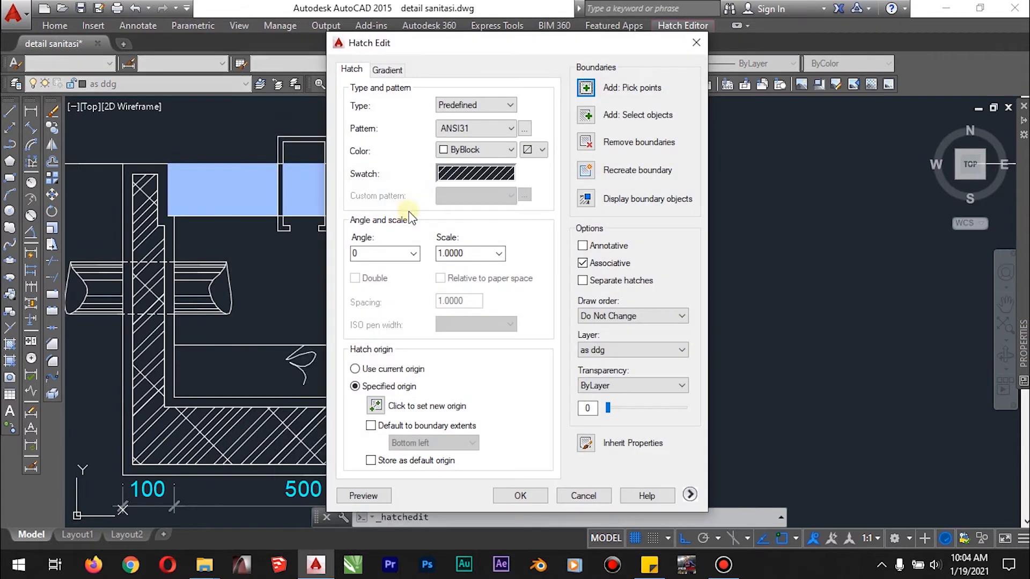
{"action": "left_click", "coordinate": [525, 128]}
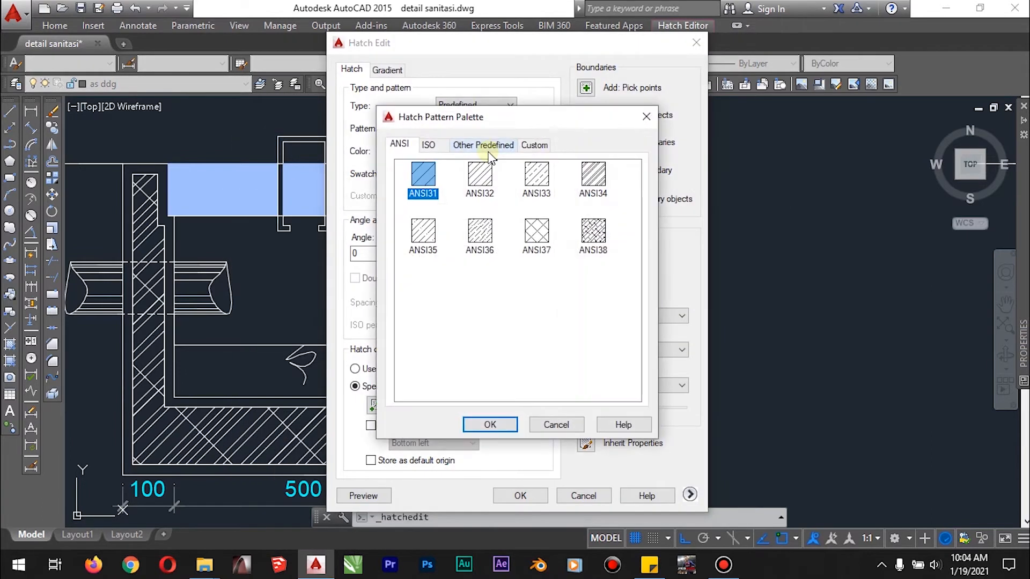
{"action": "left_click", "coordinate": [440, 145]}
{"action": "left_click", "coordinate": [472, 145]}
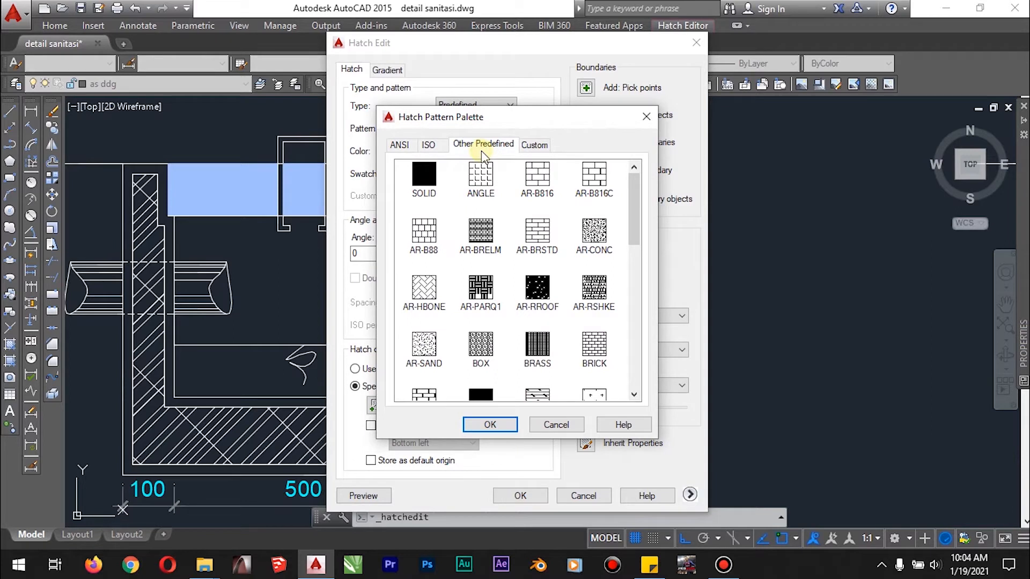
{"action": "left_click", "coordinate": [596, 236]}
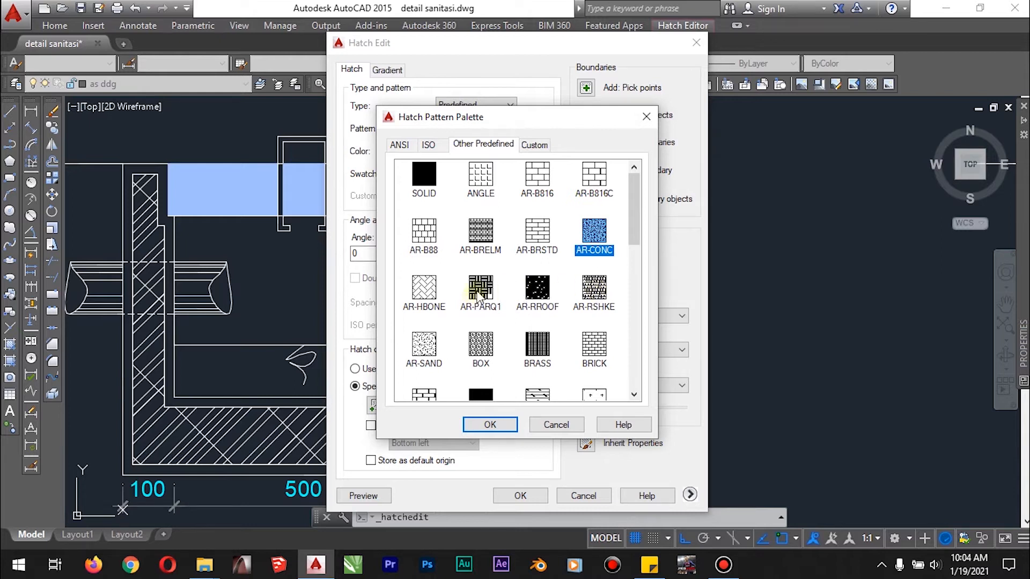
{"action": "left_click", "coordinate": [489, 425]}
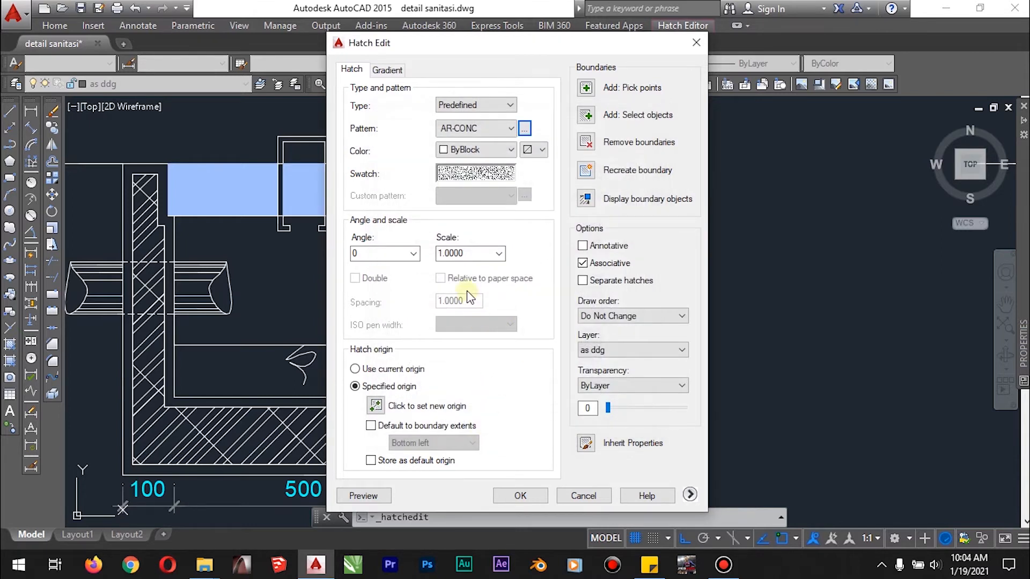
Step: Preview the AR-CONC cover slab hatch at scales 100 and 1000
{"action": "double_click", "coordinate": [468, 252]}
{"action": "type", "text": "1"}
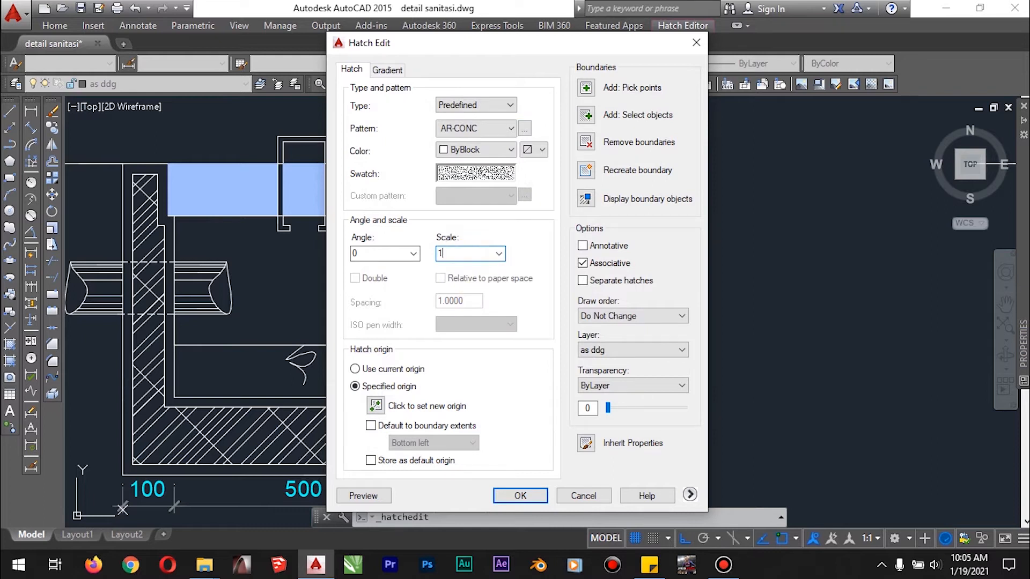
{"action": "left_click", "coordinate": [363, 495]}
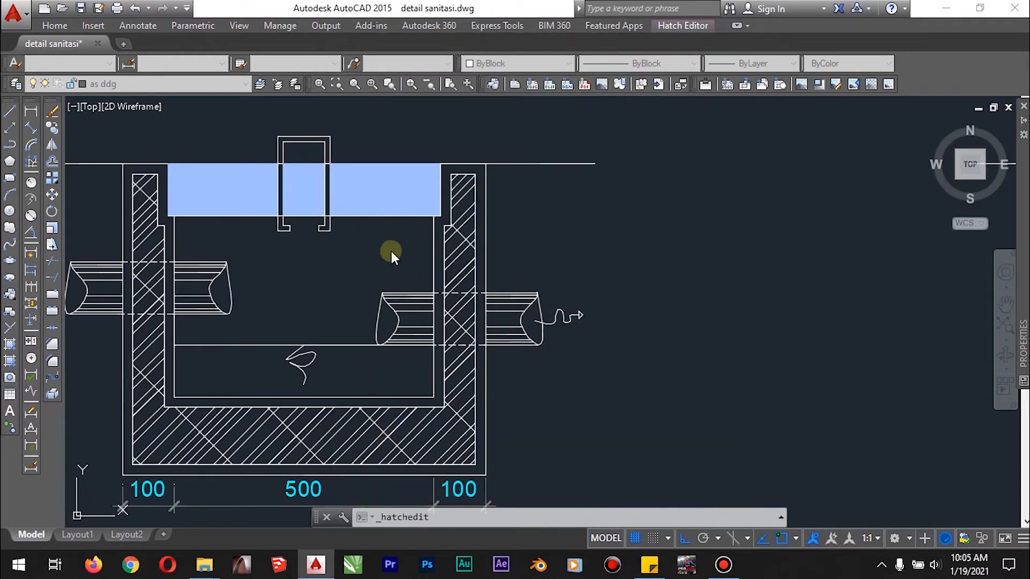
{"action": "left_click", "coordinate": [413, 216]}
{"action": "double_click", "coordinate": [468, 252]}
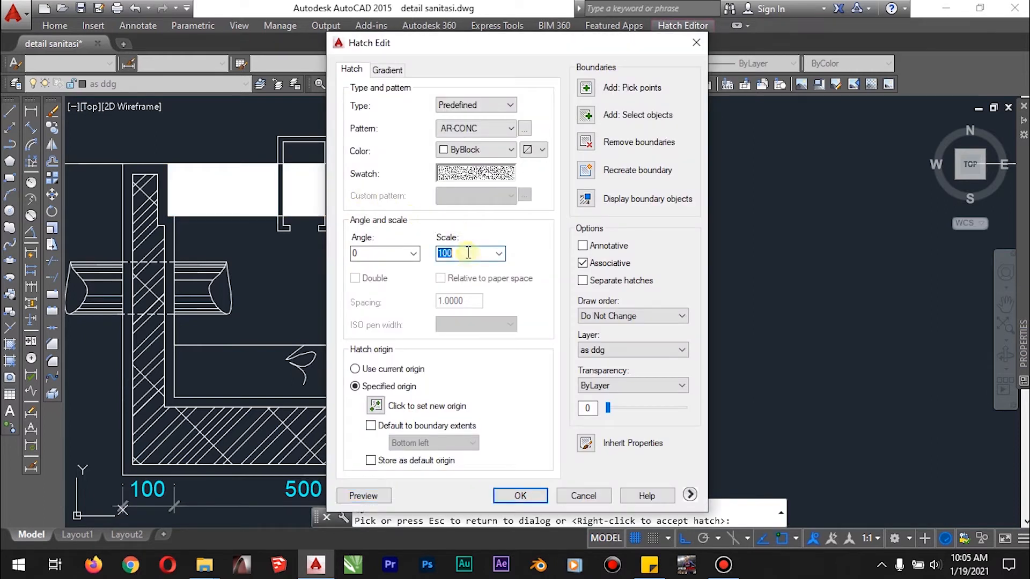
{"action": "type", "text": "1"}
{"action": "left_click", "coordinate": [382, 496]}
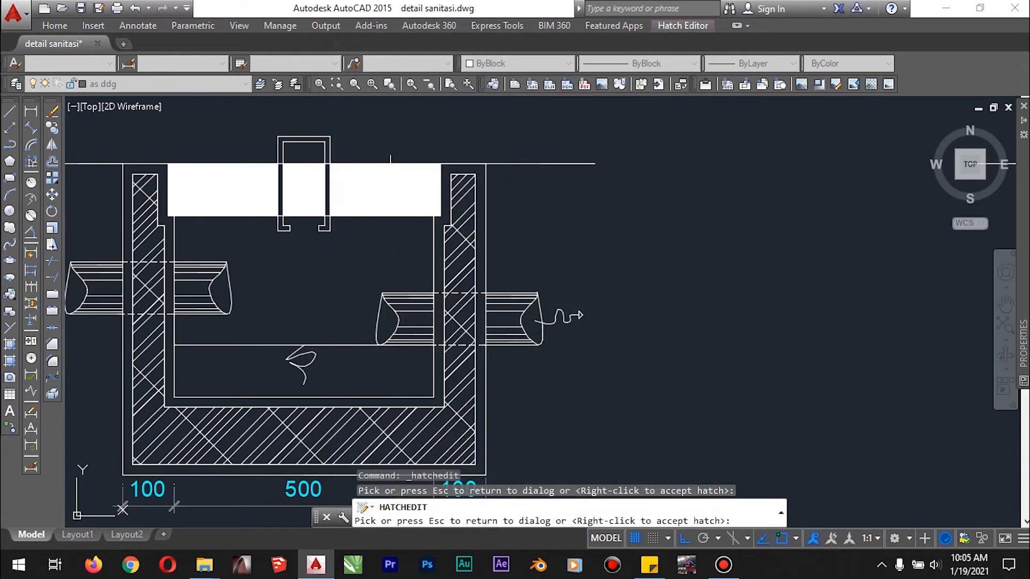
{"action": "key", "text": "Escape"}
Step: Set the AR-CONC cover slab hatch to scale 10, preview it and apply it
{"action": "double_click", "coordinate": [464, 255]}
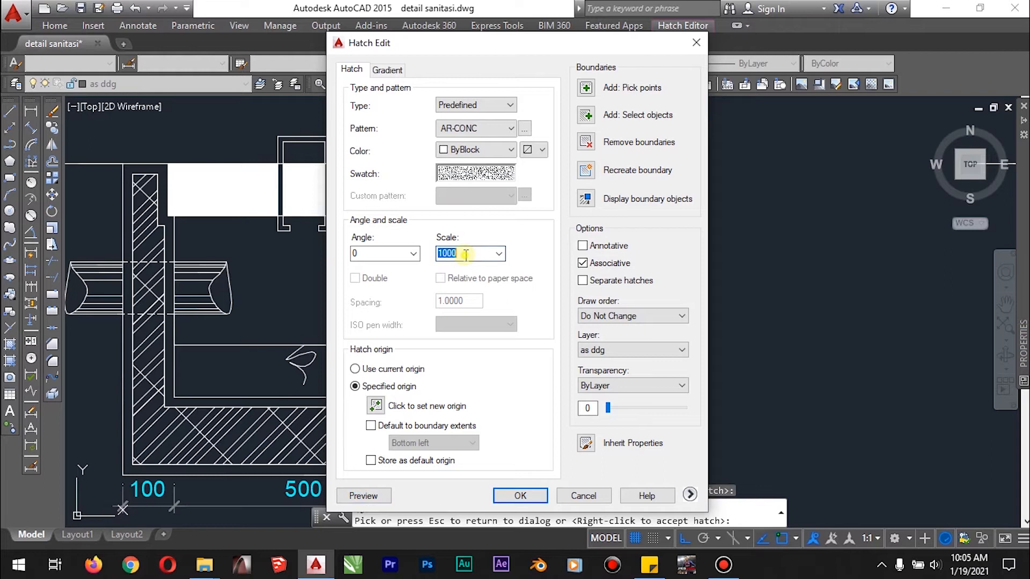
{"action": "type", "text": "10"}
{"action": "left_click", "coordinate": [372, 496]}
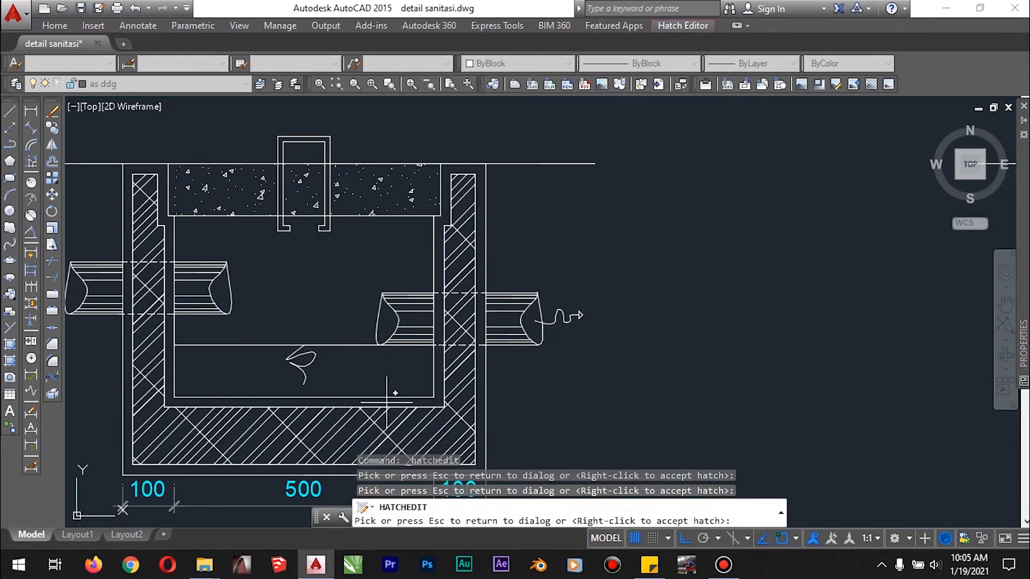
{"action": "left_click", "coordinate": [406, 304]}
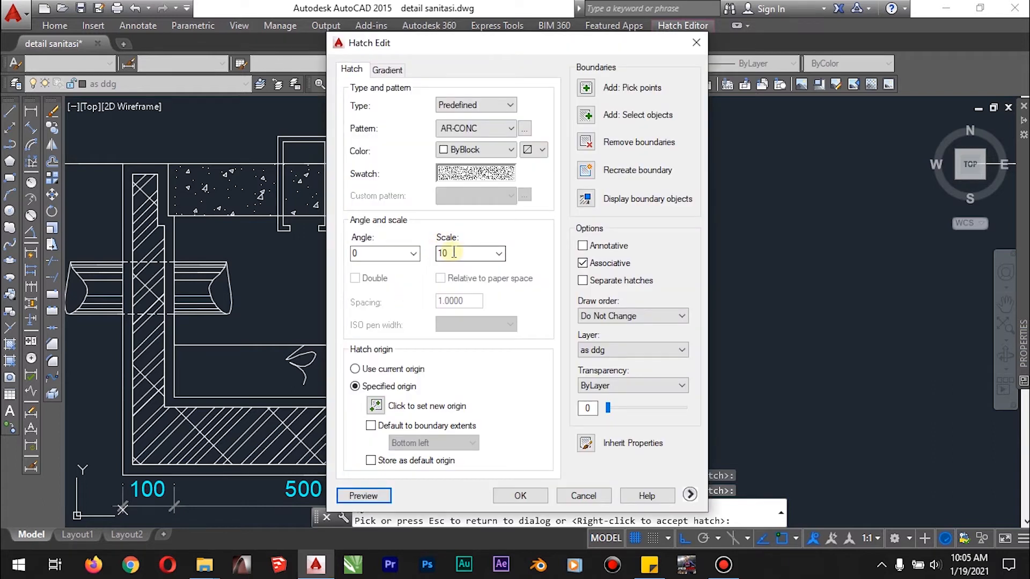
{"action": "left_click", "coordinate": [510, 494]}
Step: Examine the hatched section Potongan A-A, the plan with its section marks and the unhatched section Potongan B-B
{"action": "middle_click_drag", "start_coordinate": [421, 205], "coordinate": [611, 225]}
{"action": "middle_click_drag", "start_coordinate": [752, 250], "coordinate": [670, 227]}
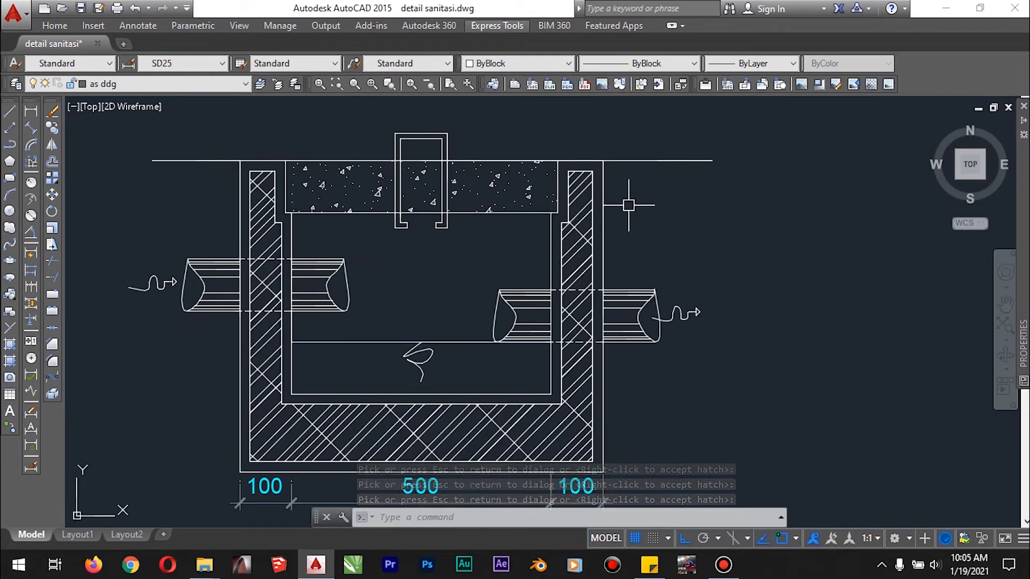
{"action": "middle_click_drag", "start_coordinate": [478, 279], "coordinate": [463, 217]}
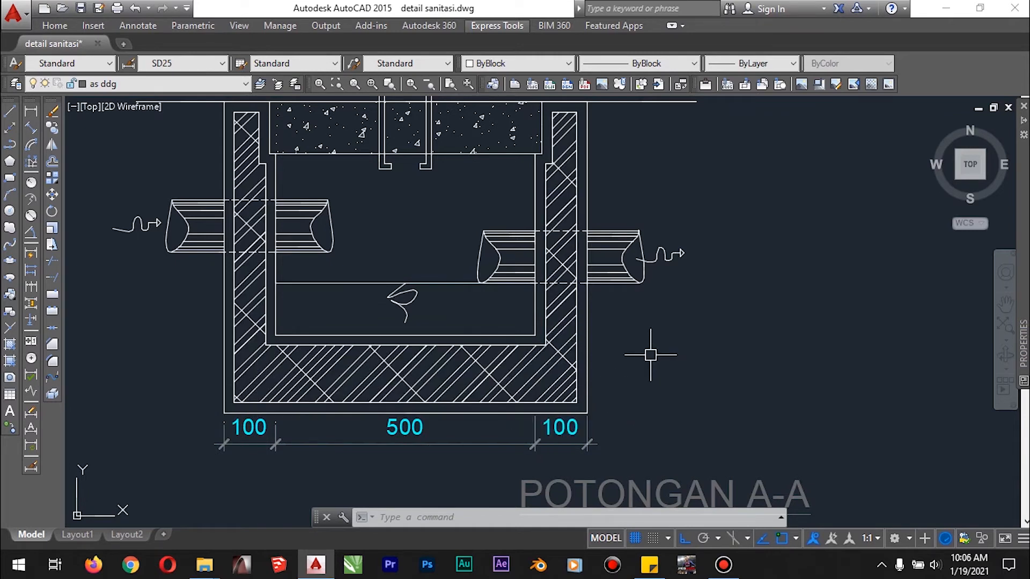
{"action": "scroll", "coordinate": [651, 354], "scroll_direction": "down", "scroll_amount": 4}
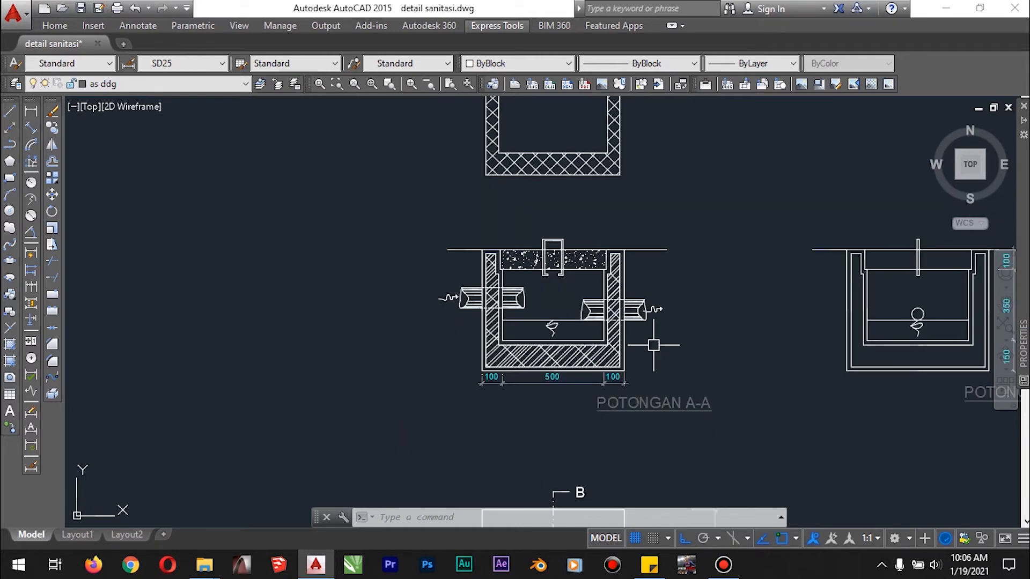
{"action": "mouse_move", "coordinate": [683, 345]}
{"action": "middle_mouse_down"}
{"action": "mouse_move", "coordinate": [509, 306]}
{"action": "mouse_move", "coordinate": [494, 292]}
{"action": "mouse_move", "coordinate": [422, 294]}
{"action": "middle_mouse_up"}
{"action": "middle_click_drag", "start_coordinate": [408, 359], "coordinate": [434, 228]}
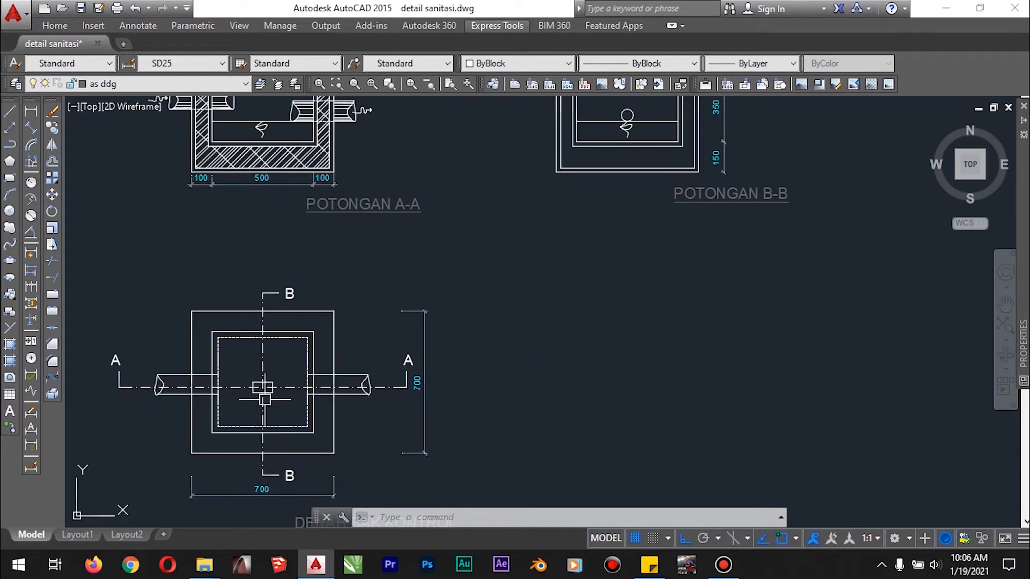
{"action": "middle_click_drag", "start_coordinate": [592, 298], "coordinate": [499, 486]}
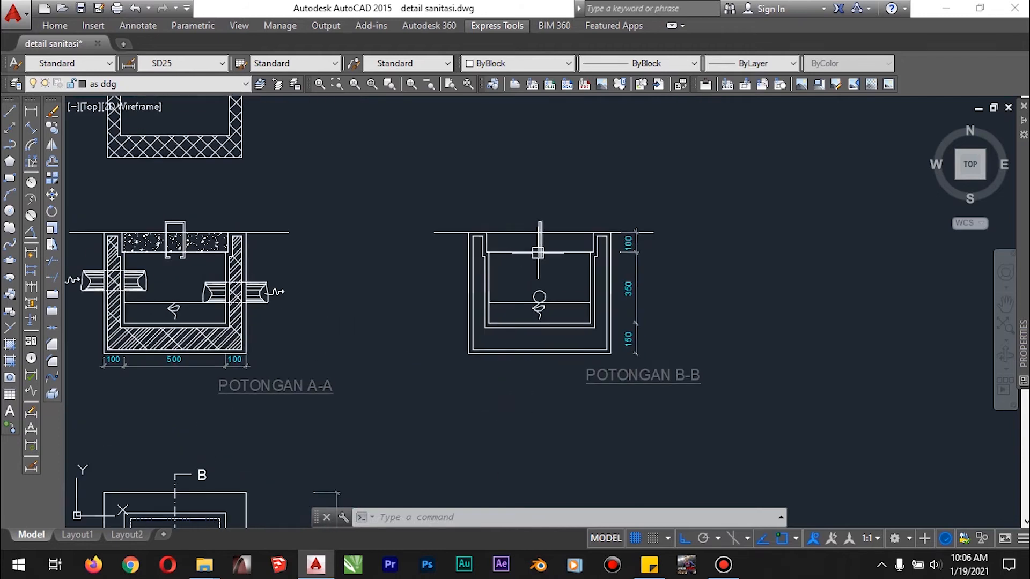
{"action": "scroll", "coordinate": [551, 234], "scroll_direction": "up", "scroll_amount": 2}
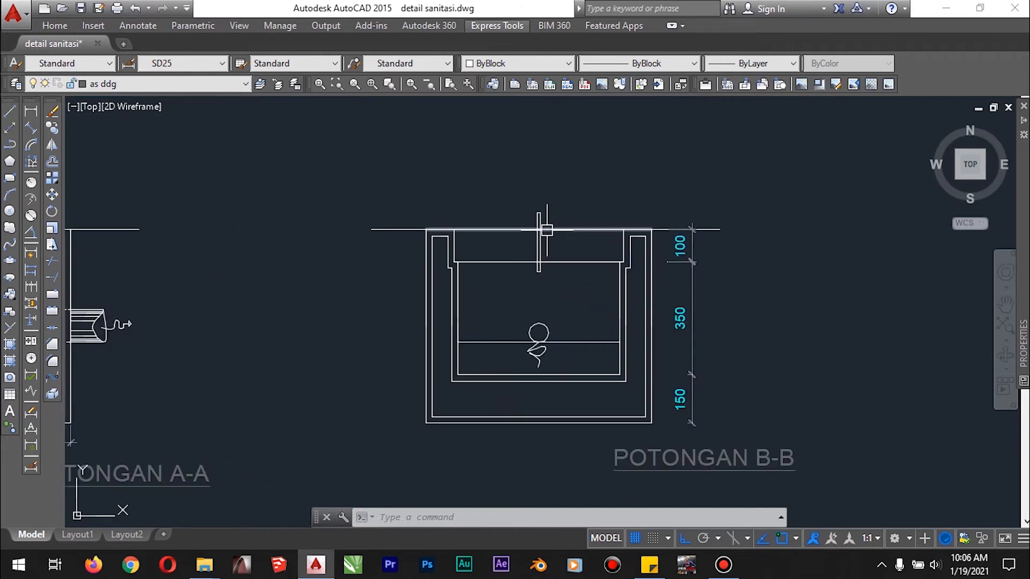
{"action": "mouse_move", "coordinate": [356, 257]}
{"action": "middle_mouse_down"}
{"action": "mouse_move", "coordinate": [472, 269]}
{"action": "mouse_move", "coordinate": [474, 285]}
{"action": "middle_mouse_up"}
{"action": "middle_click_drag", "start_coordinate": [687, 283], "coordinate": [664, 263]}
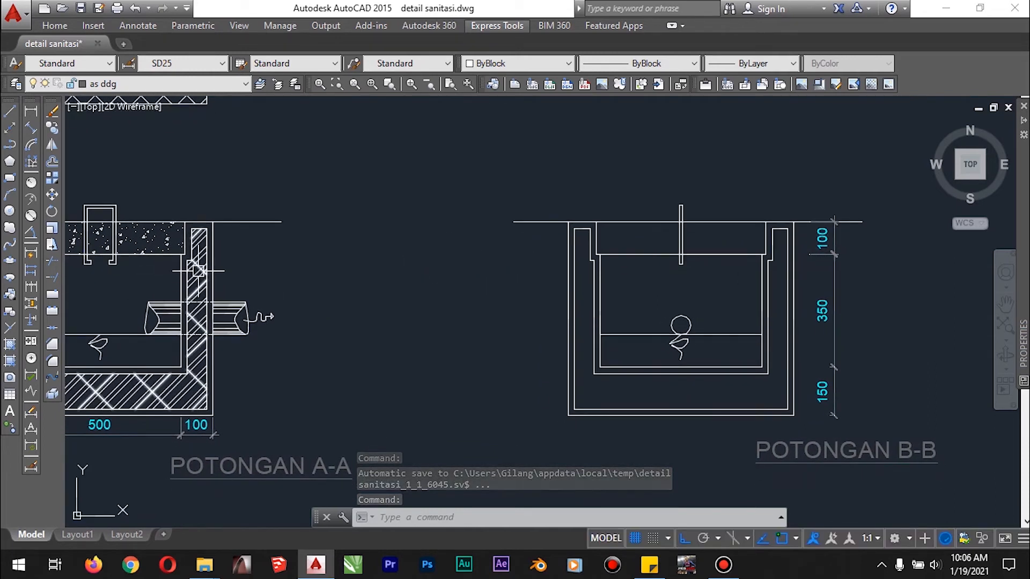
Step: Copy the wall and floor hatches from Potongan A-A onto Potongan B-B, aligned at the right wall's inner outline corner
{"action": "scroll", "coordinate": [194, 270], "scroll_direction": "up", "scroll_amount": 7}
{"action": "left_click", "coordinate": [215, 242]}
{"action": "left_click", "coordinate": [201, 280]}
{"action": "scroll", "coordinate": [353, 236], "scroll_direction": "down", "scroll_amount": 2}
{"action": "type", "text": "co"}
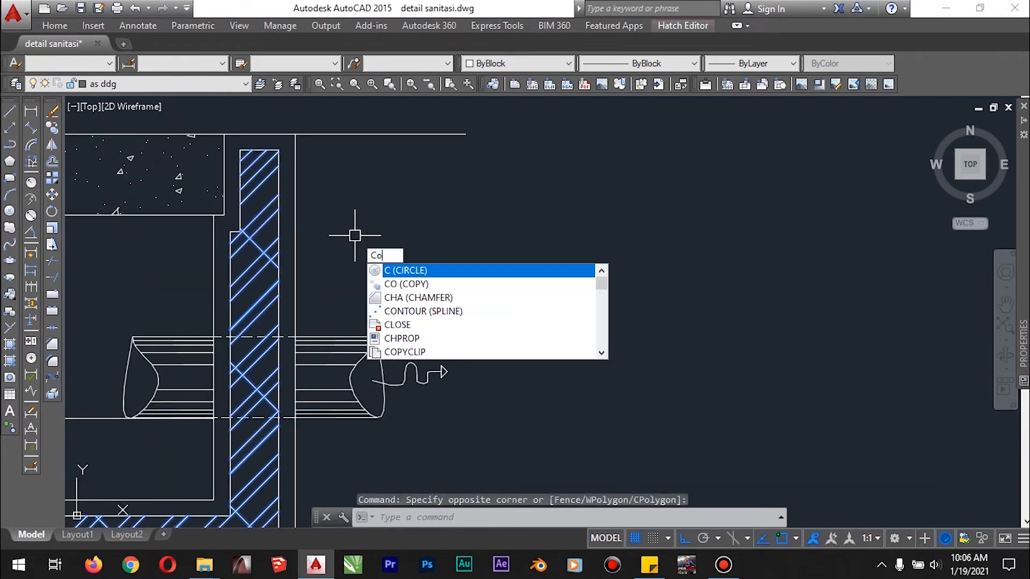
{"action": "key", "text": "Return"}
{"action": "scroll", "coordinate": [282, 153], "scroll_direction": "up", "scroll_amount": 8}
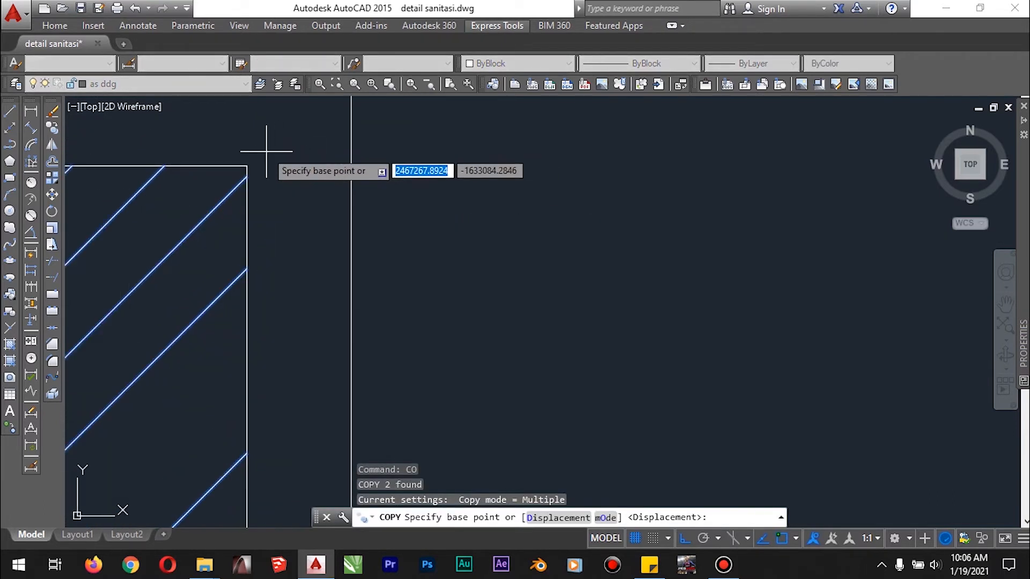
{"action": "left_click", "coordinate": [247, 165]}
{"action": "scroll", "coordinate": [258, 155], "scroll_direction": "down", "scroll_amount": 8}
{"action": "scroll", "coordinate": [443, 159], "scroll_direction": "up", "scroll_amount": 8}
{"action": "middle_click_drag", "start_coordinate": [442, 159], "coordinate": [774, 340]}
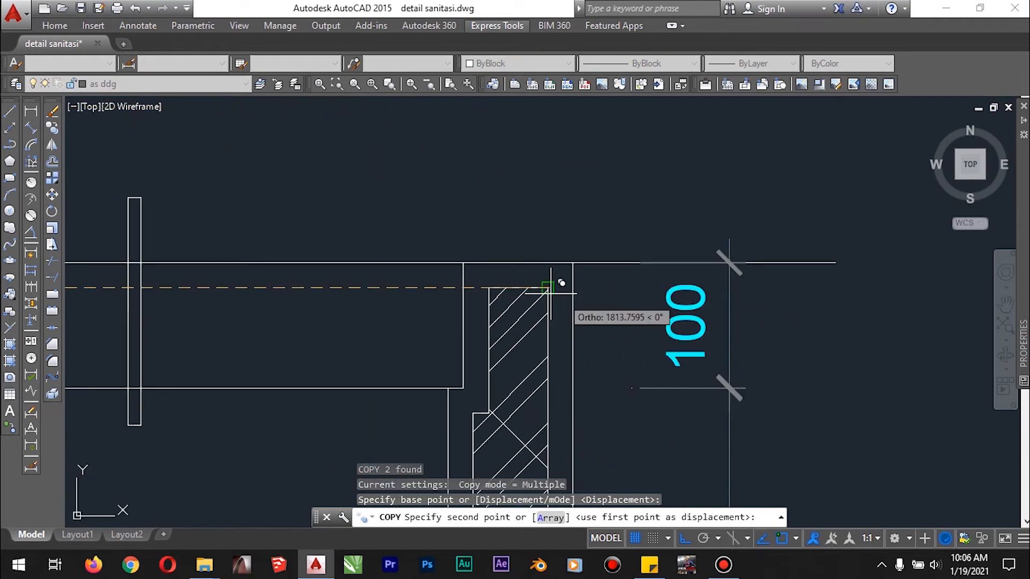
{"action": "left_click", "coordinate": [558, 276]}
{"action": "scroll", "coordinate": [559, 223], "scroll_direction": "down", "scroll_amount": 3}
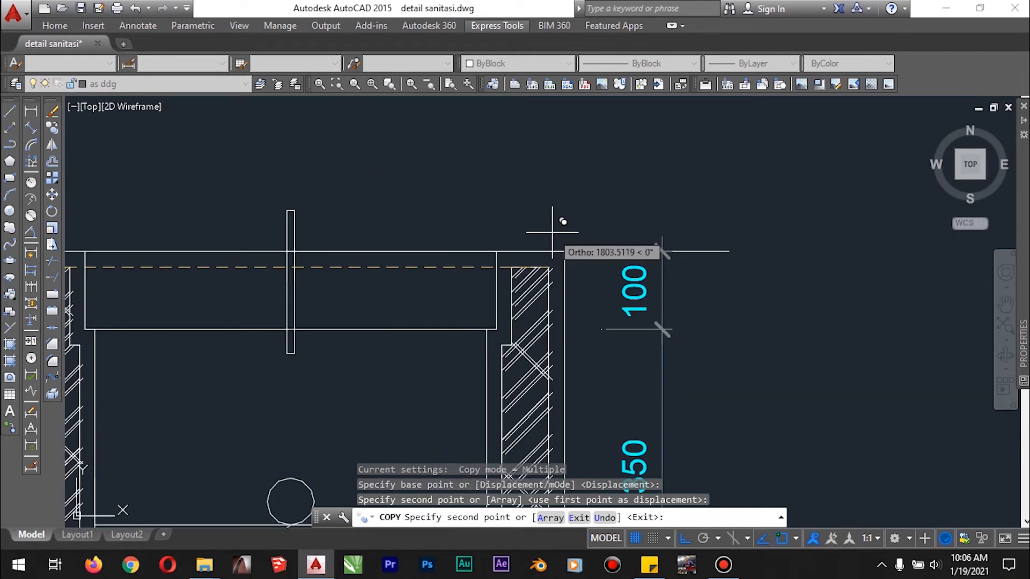
{"action": "key", "text": "Escape"}
{"action": "scroll", "coordinate": [695, 249], "scroll_direction": "down", "scroll_amount": 5}
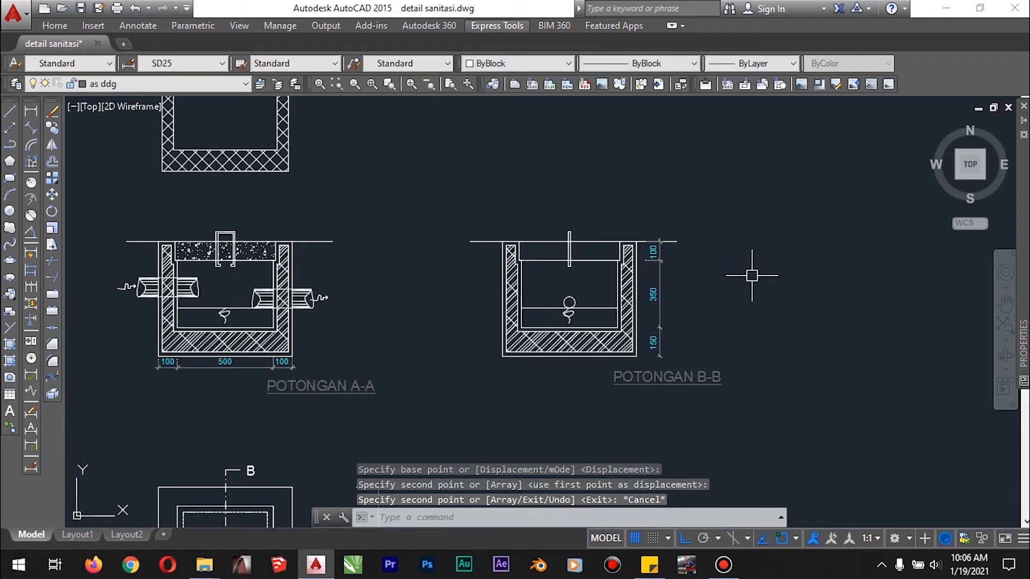
Step: Erase the spare hatched U-shaped wall and floor profile above Potongan A-A
{"action": "scroll", "coordinate": [702, 276], "scroll_direction": "down", "scroll_amount": 3}
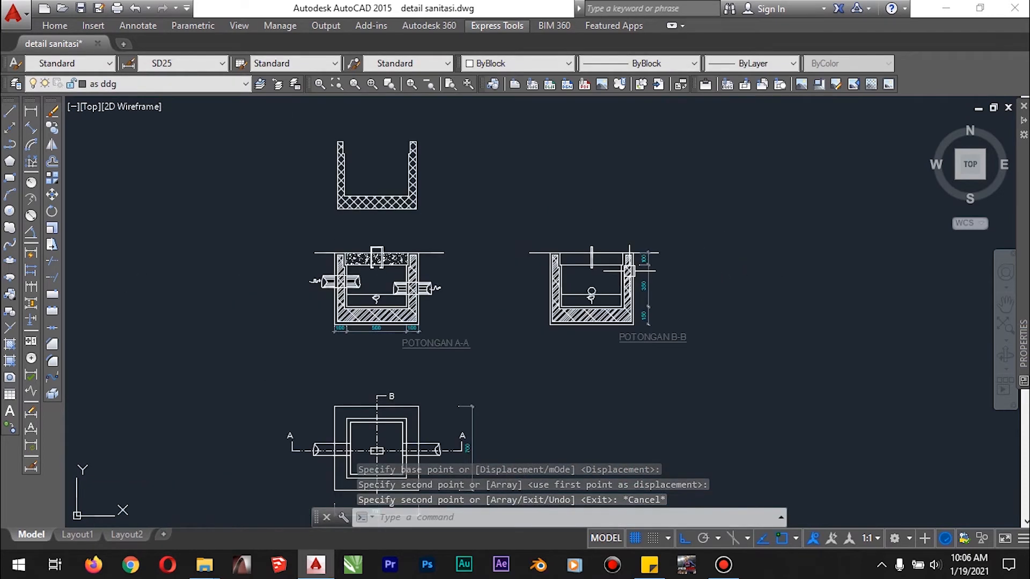
{"action": "left_click", "coordinate": [480, 129]}
{"action": "left_click", "coordinate": [318, 212]}
{"action": "type", "text": "e"}
{"action": "key", "text": "Return"}
Step: Copy the whole control box plan with its section marks, dimensions and title horizontally to the space beneath Potongan B-B
{"action": "middle_click_drag", "start_coordinate": [467, 332], "coordinate": [467, 299]}
{"action": "scroll", "coordinate": [403, 397], "scroll_direction": "up", "scroll_amount": 4}
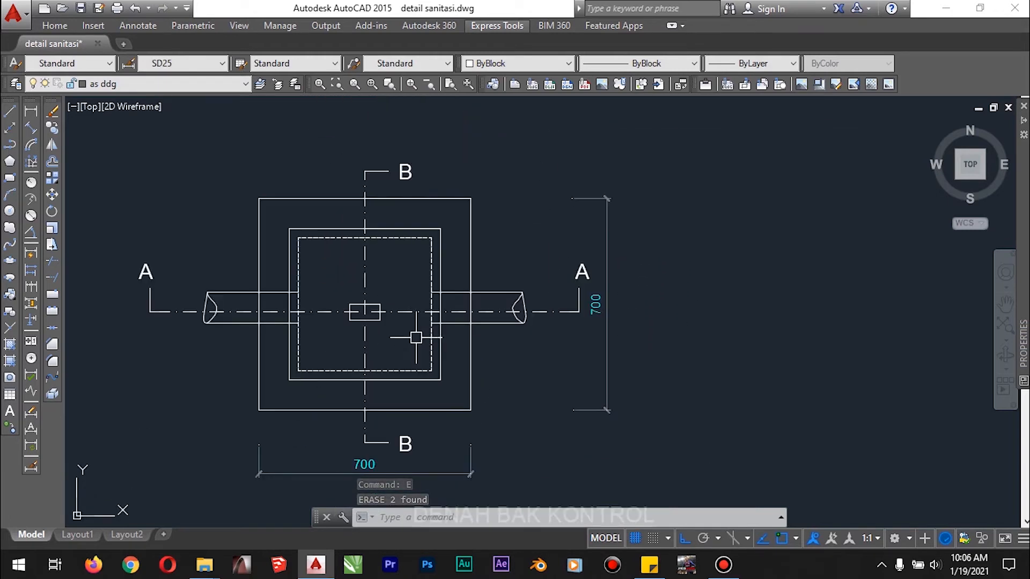
{"action": "scroll", "coordinate": [420, 339], "scroll_direction": "down", "scroll_amount": 2}
{"action": "scroll", "coordinate": [472, 365], "scroll_direction": "down", "scroll_amount": 2}
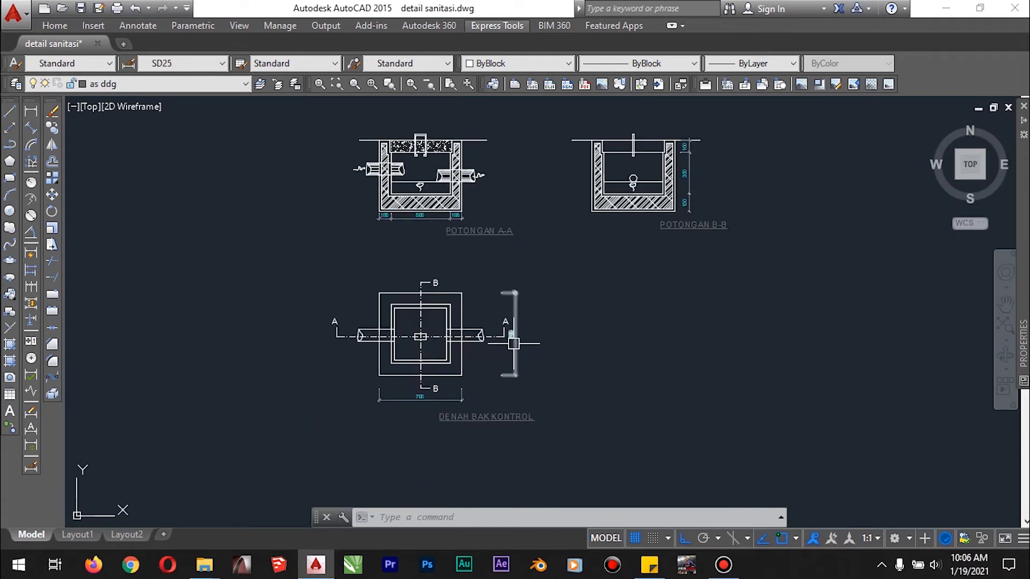
{"action": "middle_click_drag", "start_coordinate": [577, 344], "coordinate": [575, 343]}
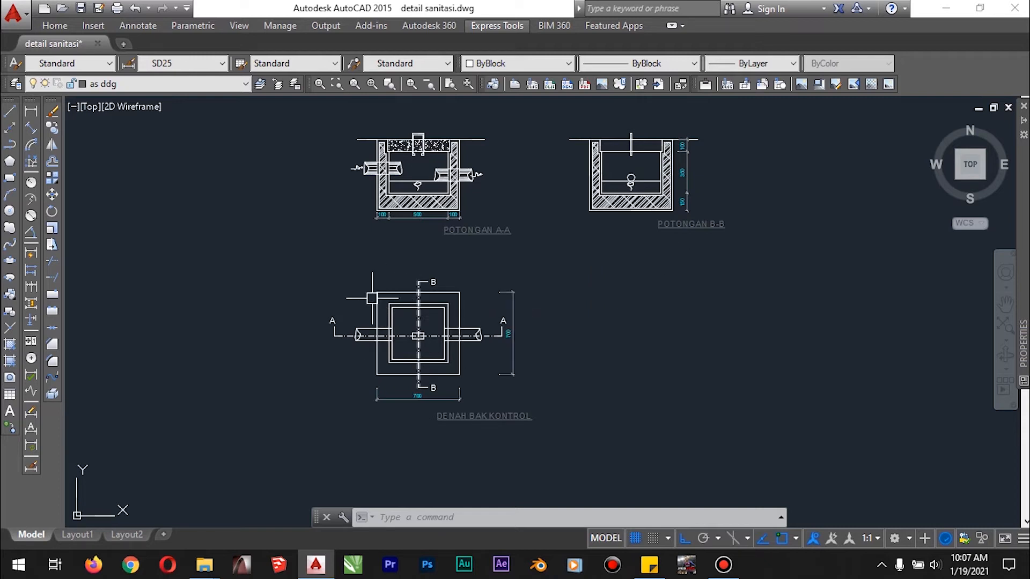
{"action": "left_click", "coordinate": [313, 262]}
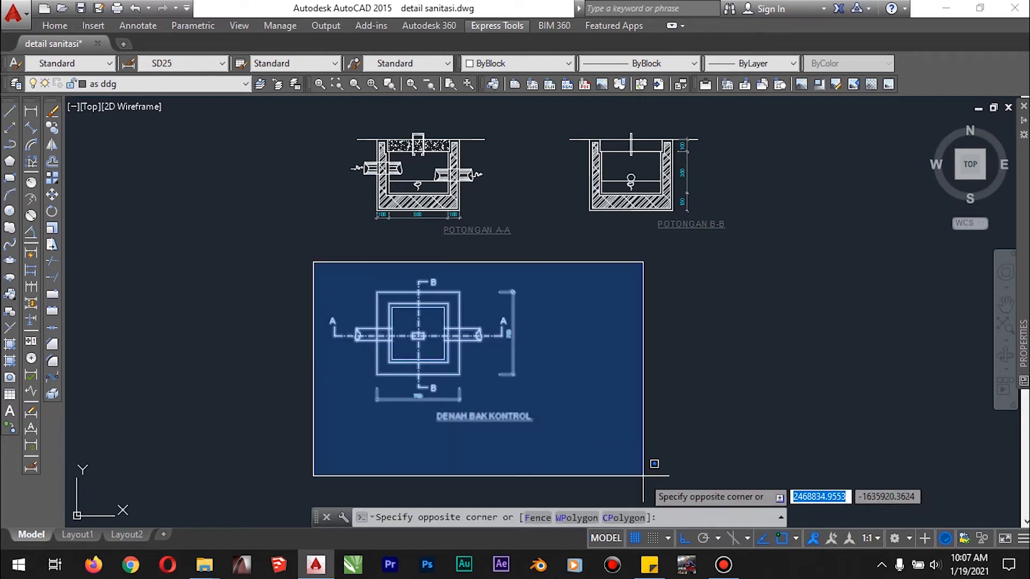
{"action": "left_click", "coordinate": [525, 276]}
{"action": "left_click", "coordinate": [292, 271]}
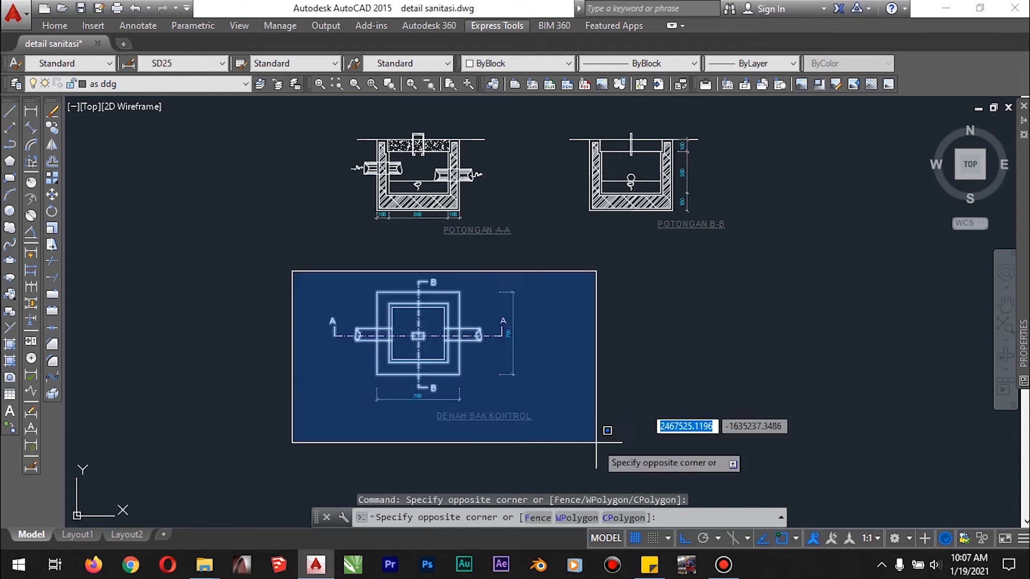
{"action": "left_click", "coordinate": [622, 441]}
{"action": "type", "text": "c"}
{"action": "key", "text": "Return"}
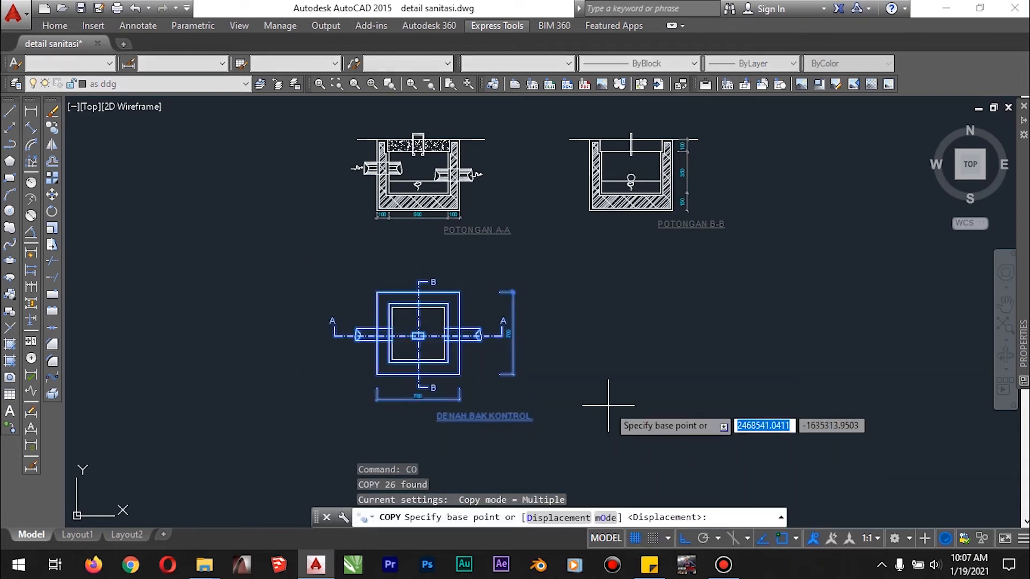
{"action": "left_click", "coordinate": [618, 409]}
{"action": "left_click", "coordinate": [884, 410]}
{"action": "key", "text": "Escape"}
Step: Add the line AIR KOTOR below the original plan's DENAH BAK KONTROL title and fit both lines in one text column
{"action": "scroll", "coordinate": [531, 415], "scroll_direction": "up", "scroll_amount": 5}
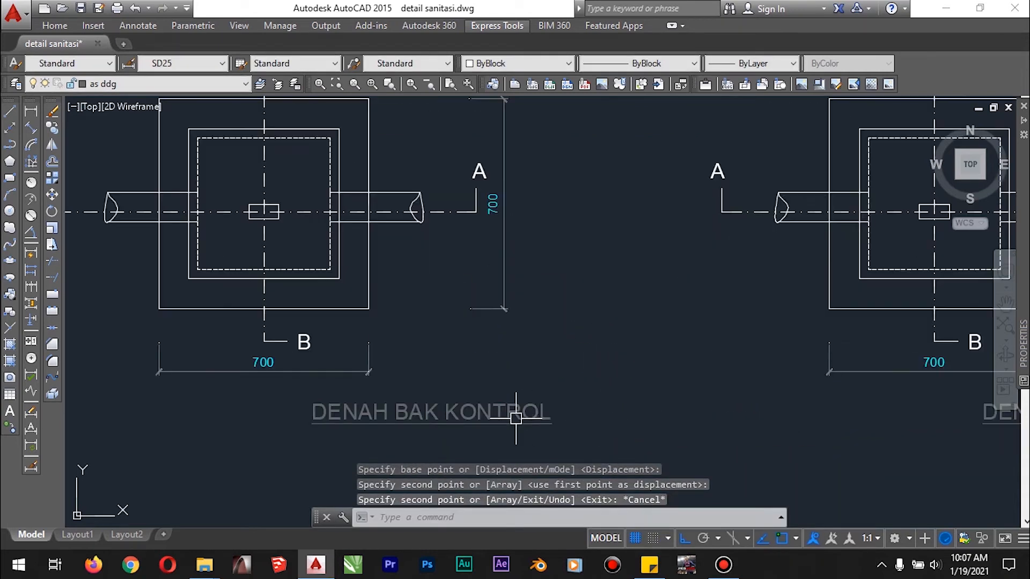
{"action": "double_click", "coordinate": [558, 413]}
{"action": "left_click", "coordinate": [545, 412]}
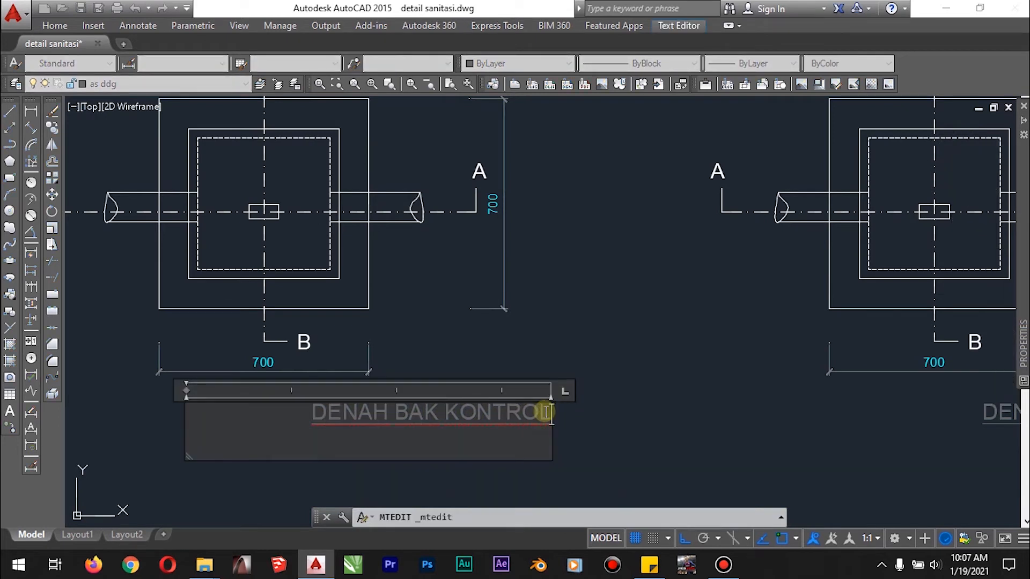
{"action": "key", "text": "Return"}
{"action": "key", "text": "Return"}
{"action": "type", "text": "a"}
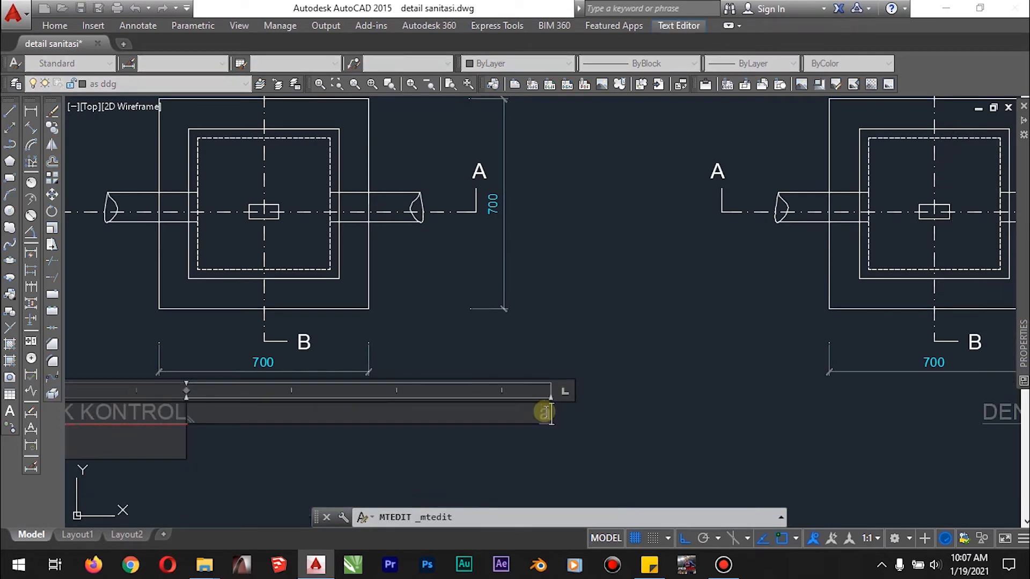
{"action": "key", "text": "BackSpace"}
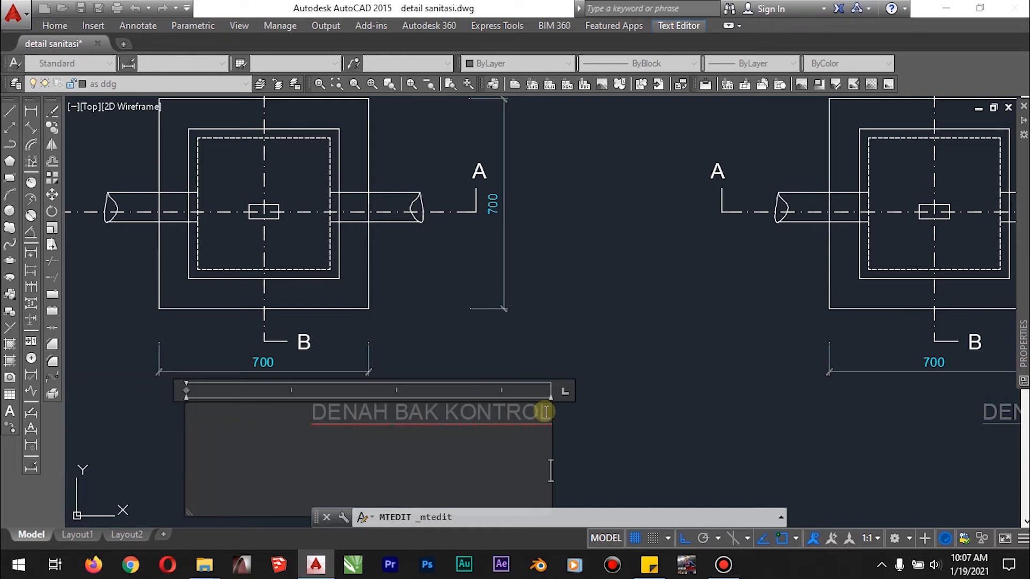
{"action": "type", "text": "AIR KOTOR"}
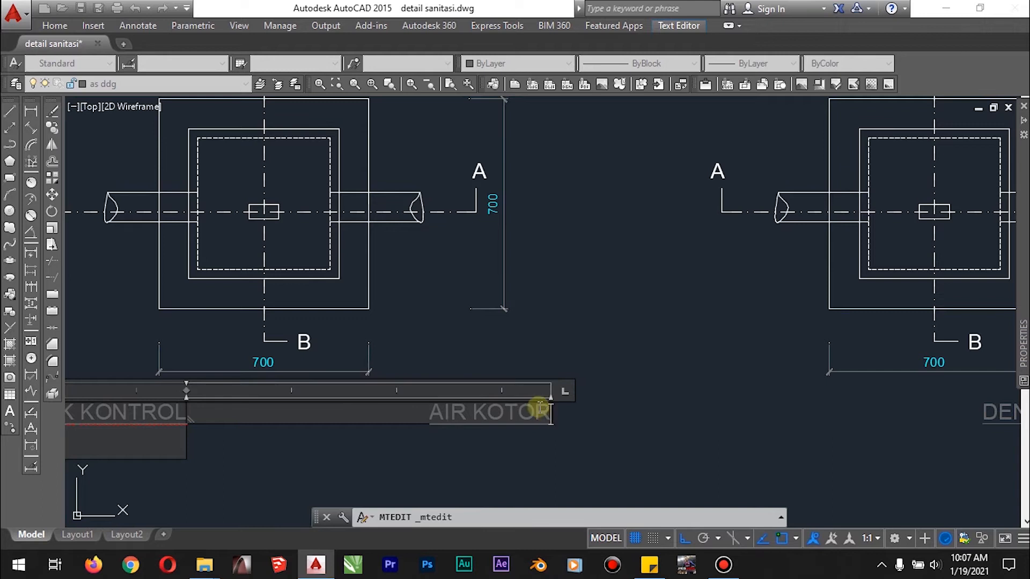
{"action": "scroll", "coordinate": [539, 407], "scroll_direction": "down", "scroll_amount": 4}
{"action": "left_click_drag", "start_coordinate": [263, 429], "coordinate": [259, 448]}
{"action": "left_click", "coordinate": [580, 414]}
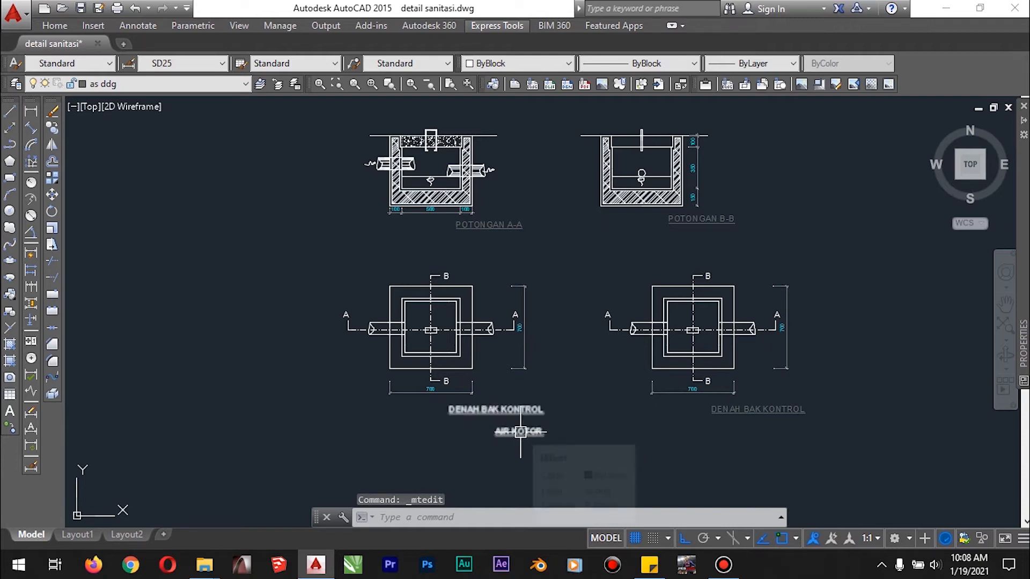
Step: Add the line AIR PEMBUANGAN below the copied plan's title and resize its text frame to stack both lines in one column
{"action": "double_click", "coordinate": [767, 412]}
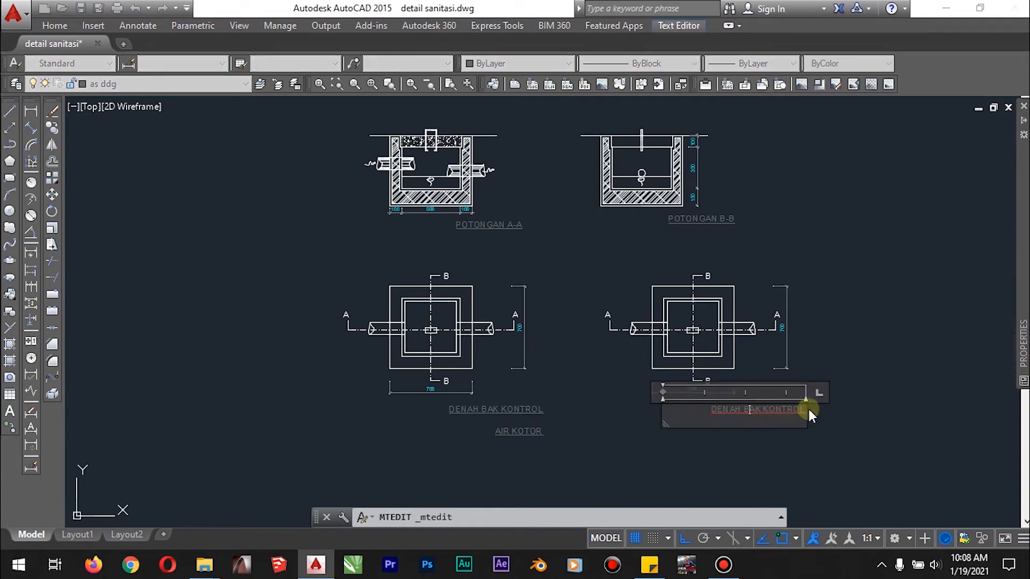
{"action": "key", "text": "Return"}
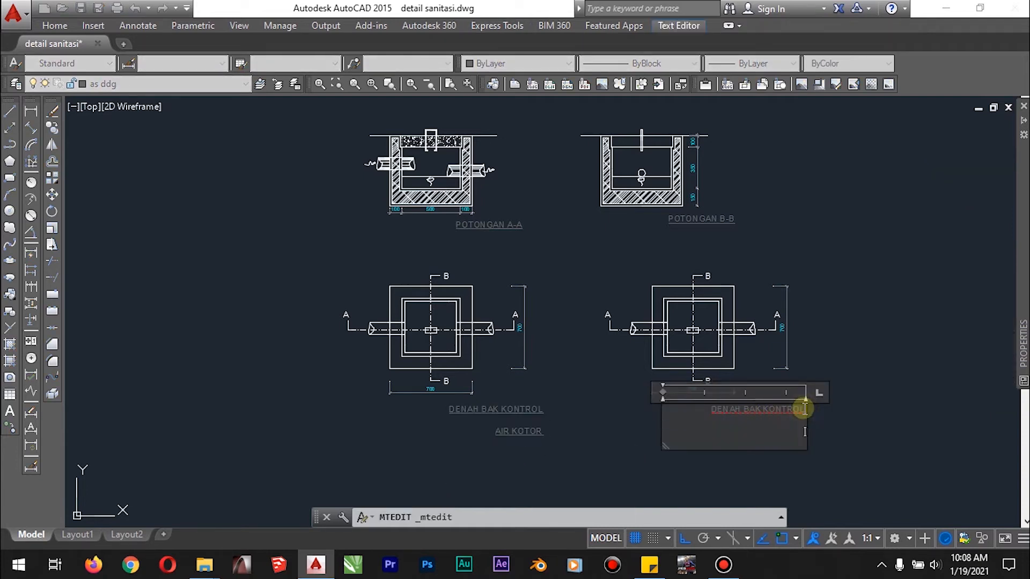
{"action": "type", "text": "AIR PEMBUANGAN"}
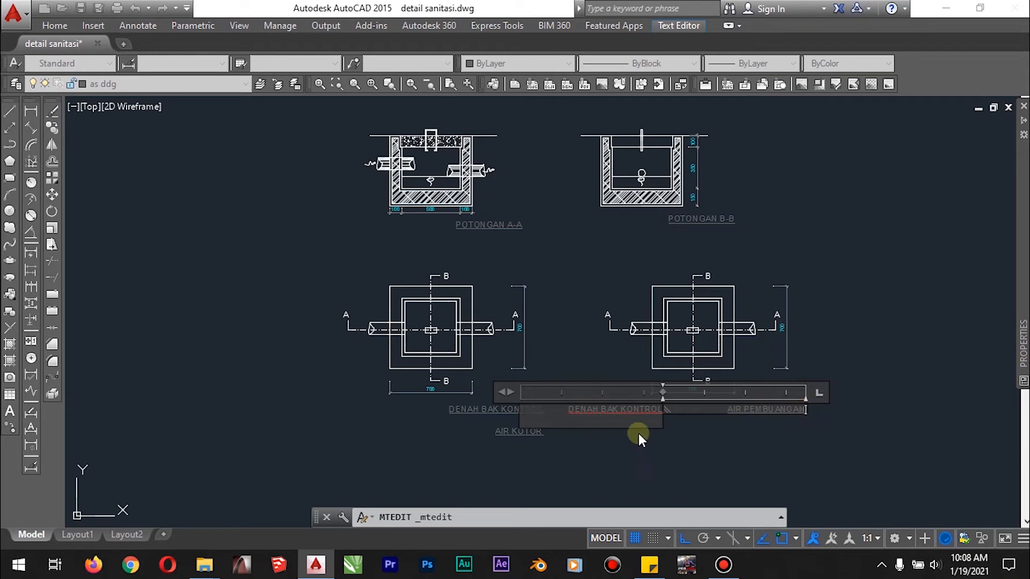
{"action": "left_click", "coordinate": [607, 424]}
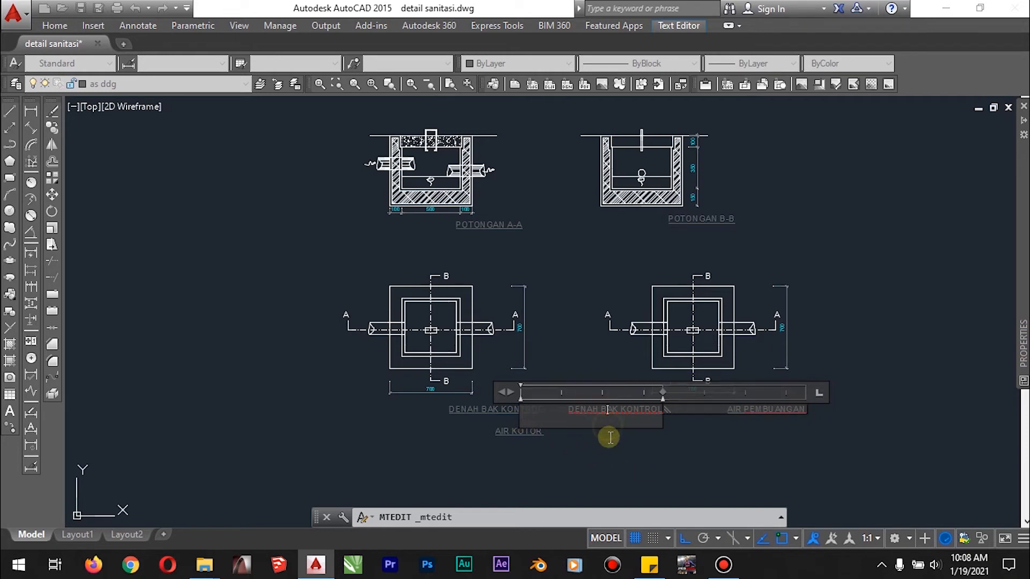
{"action": "mouse_move", "coordinate": [667, 412]}
{"action": "left_mouse_down"}
{"action": "mouse_move", "coordinate": [665, 448]}
{"action": "mouse_move", "coordinate": [667, 422]}
{"action": "left_mouse_up"}
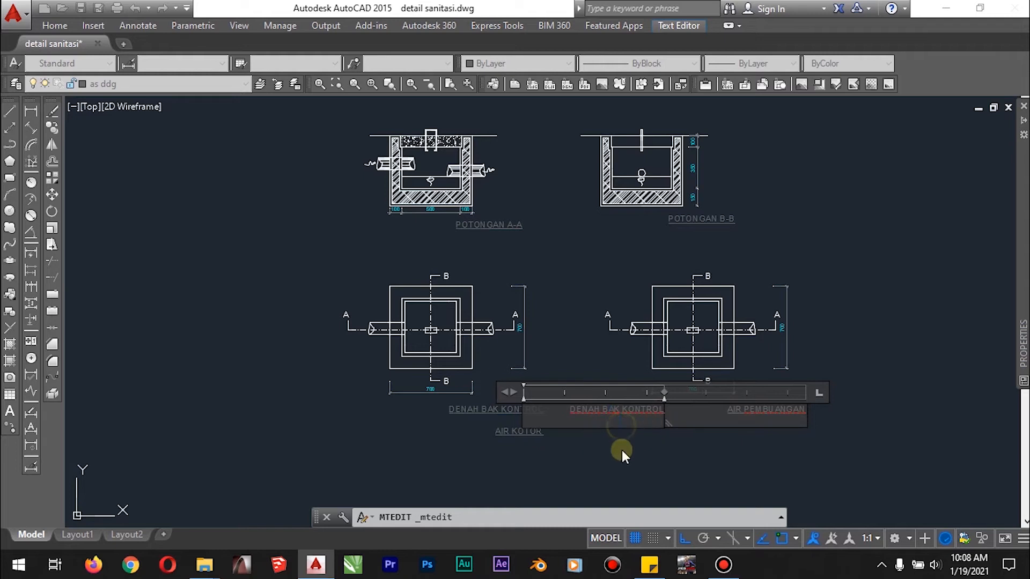
{"action": "left_click_drag", "start_coordinate": [524, 427], "coordinate": [736, 426]}
{"action": "mouse_move", "coordinate": [670, 425]}
{"action": "left_mouse_down"}
{"action": "mouse_move", "coordinate": [709, 389]}
{"action": "mouse_move", "coordinate": [771, 390]}
{"action": "mouse_move", "coordinate": [694, 404]}
{"action": "mouse_move", "coordinate": [756, 492]}
{"action": "mouse_move", "coordinate": [786, 490]}
{"action": "mouse_move", "coordinate": [726, 446]}
{"action": "mouse_move", "coordinate": [721, 392]}
{"action": "mouse_move", "coordinate": [774, 393]}
{"action": "mouse_move", "coordinate": [407, 398]}
{"action": "mouse_move", "coordinate": [764, 400]}
{"action": "mouse_move", "coordinate": [706, 402]}
{"action": "left_mouse_up"}
{"action": "left_click_drag", "start_coordinate": [624, 425], "coordinate": [617, 448]}
{"action": "left_click", "coordinate": [824, 456]}
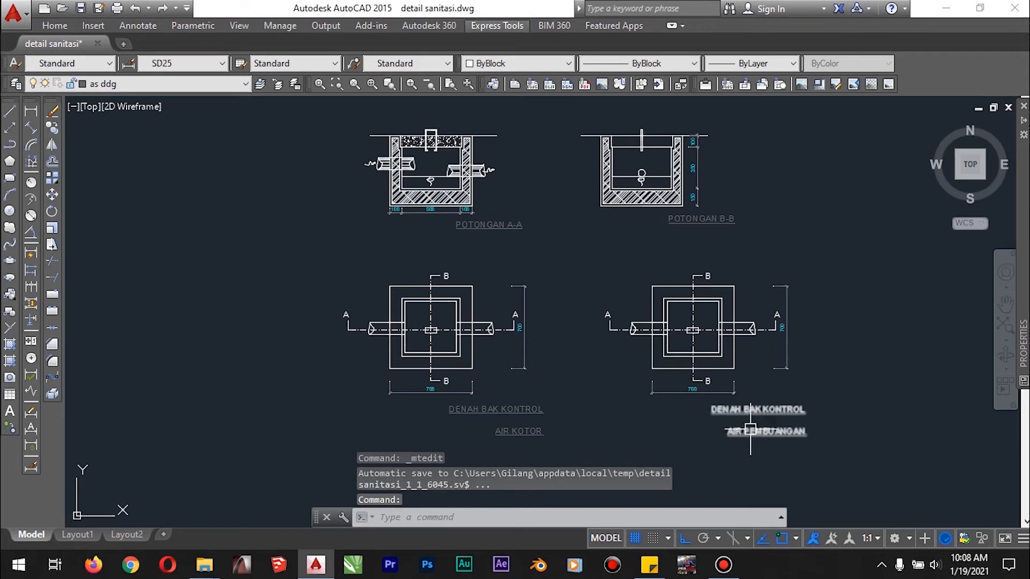
Step: Examine the two titled control box plans together with sections Potongan A-A and Potongan B-B
{"action": "middle_click_drag", "start_coordinate": [838, 419], "coordinate": [693, 317]}
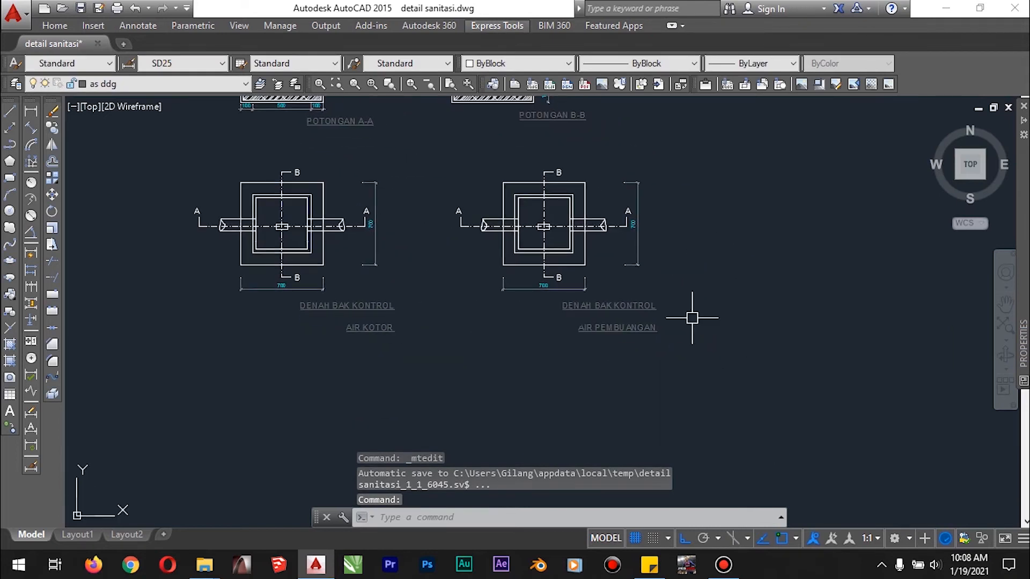
{"action": "scroll", "coordinate": [408, 321], "scroll_direction": "up", "scroll_amount": 2}
{"action": "scroll", "coordinate": [595, 309], "scroll_direction": "down", "scroll_amount": 2}
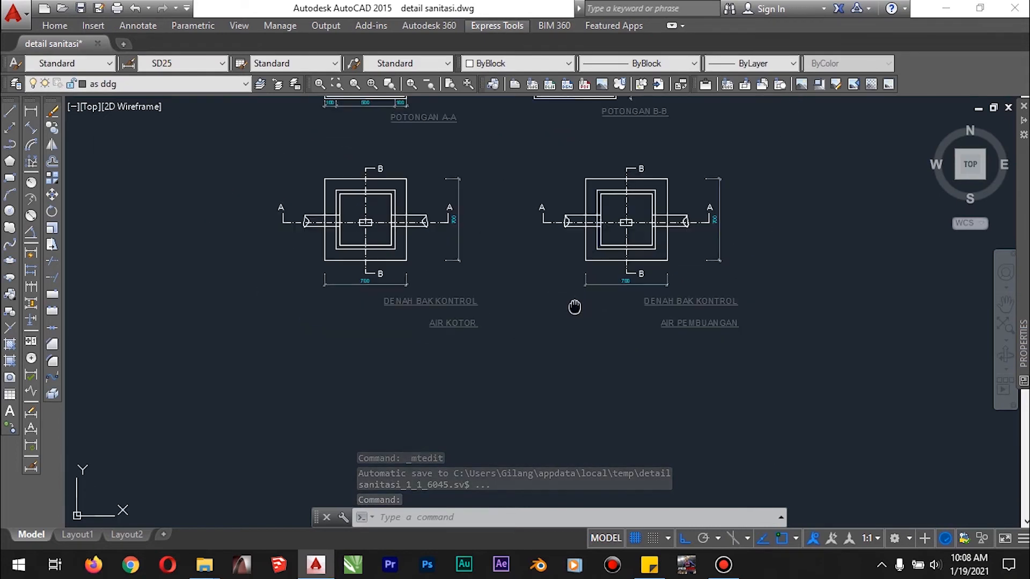
{"action": "middle_click_drag", "start_coordinate": [574, 307], "coordinate": [554, 420]}
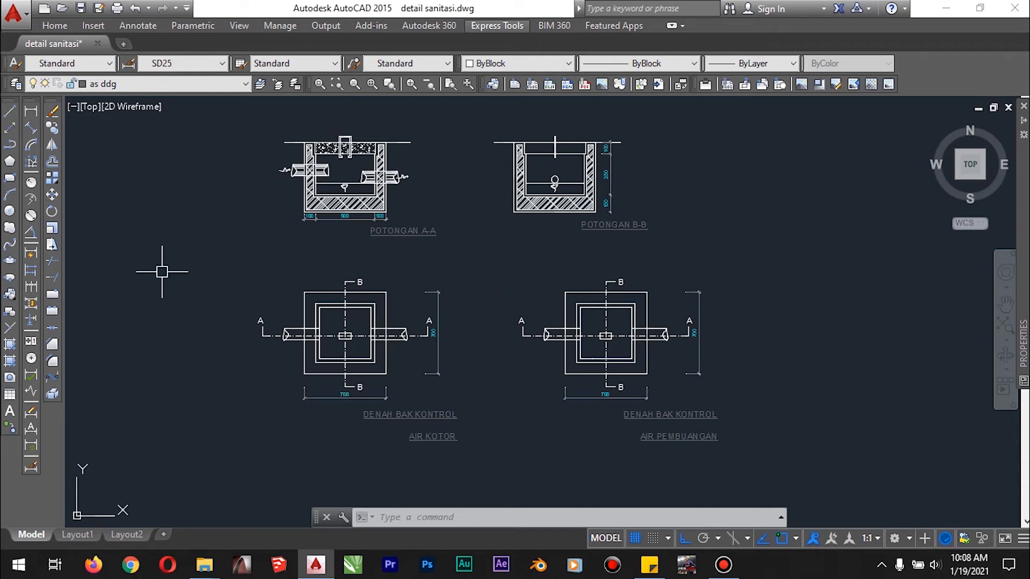
{"action": "left_click", "coordinate": [236, 271]}
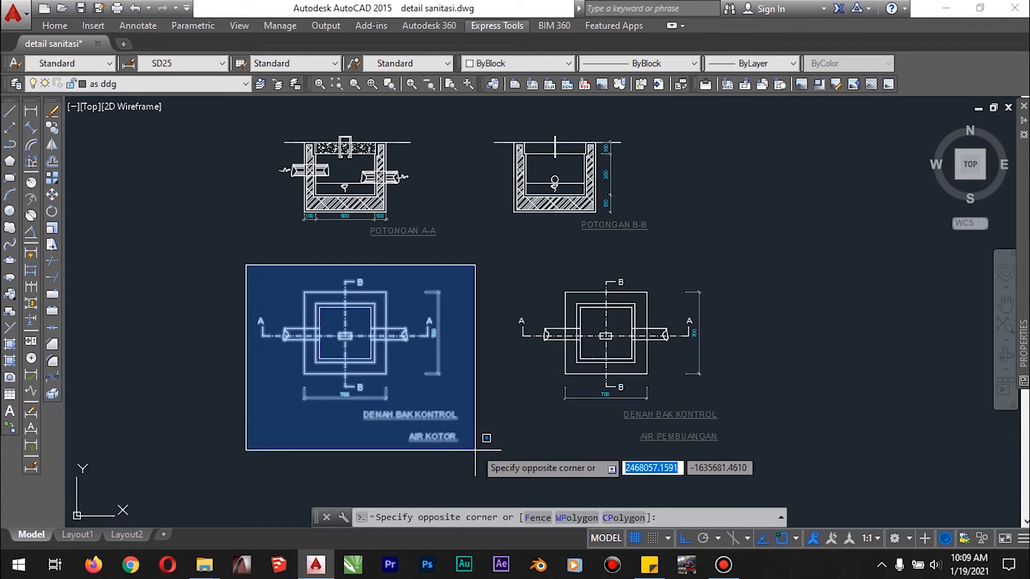
{"action": "key", "text": "Escape"}
{"action": "left_click", "coordinate": [507, 258]}
{"action": "key", "text": "Escape"}
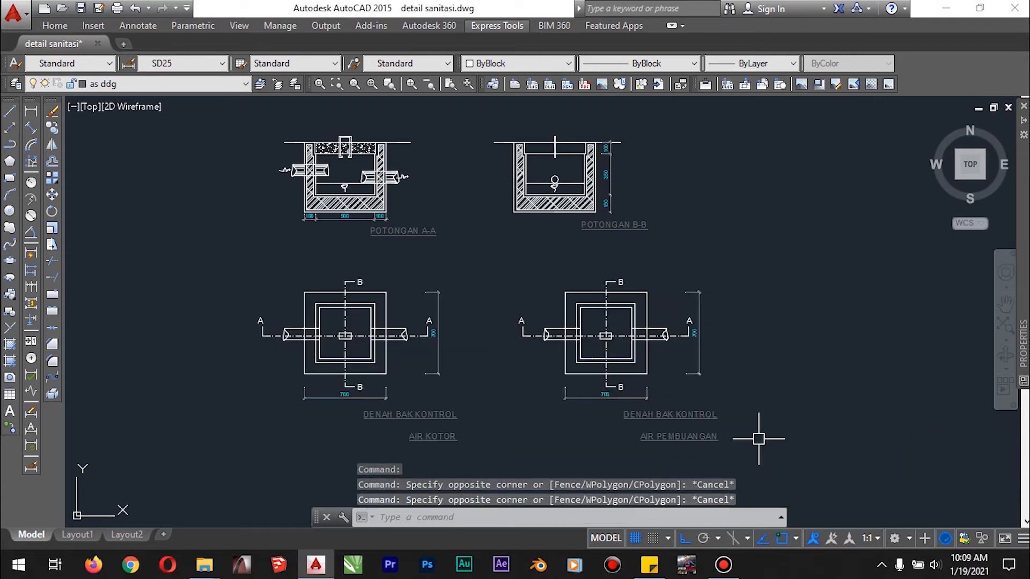
{"action": "key", "text": "ctrl+a"}
{"action": "scroll", "coordinate": [824, 408], "scroll_direction": "down", "scroll_amount": 1}
Step: Examine the septic tank drawings: sections Potongan A - A and B - B, and the dimensioned plan Denah Septick Tank
{"action": "middle_click_drag", "start_coordinate": [824, 408], "coordinate": [786, 345]}
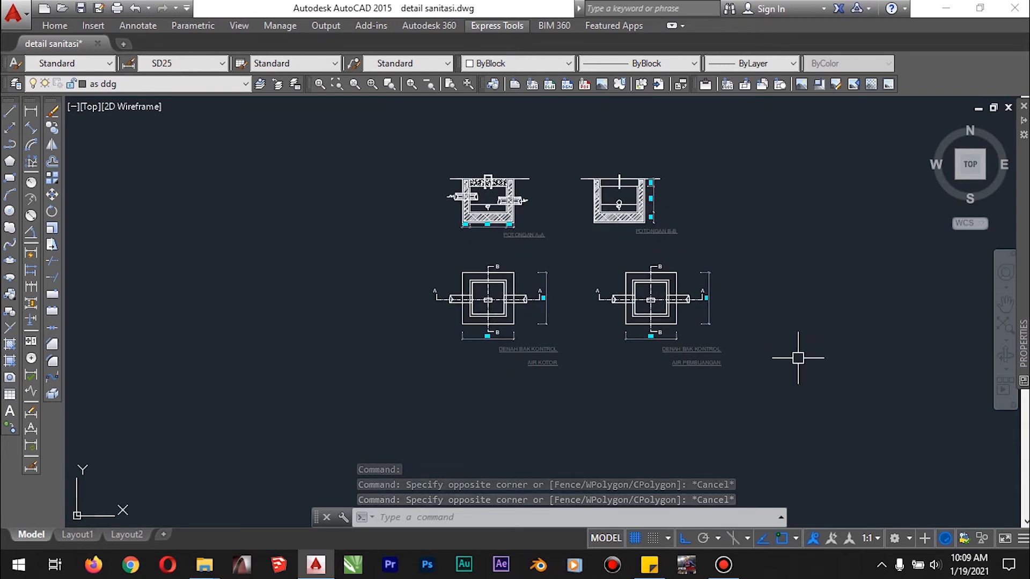
{"action": "scroll", "coordinate": [773, 325], "scroll_direction": "down", "scroll_amount": 3}
{"action": "middle_click_drag", "start_coordinate": [770, 322], "coordinate": [644, 201]}
{"action": "scroll", "coordinate": [605, 276], "scroll_direction": "up", "scroll_amount": 5}
{"action": "mouse_move", "coordinate": [605, 276]}
{"action": "middle_mouse_down"}
{"action": "mouse_move", "coordinate": [604, 161]}
{"action": "mouse_move", "coordinate": [542, 198]}
{"action": "middle_mouse_up"}
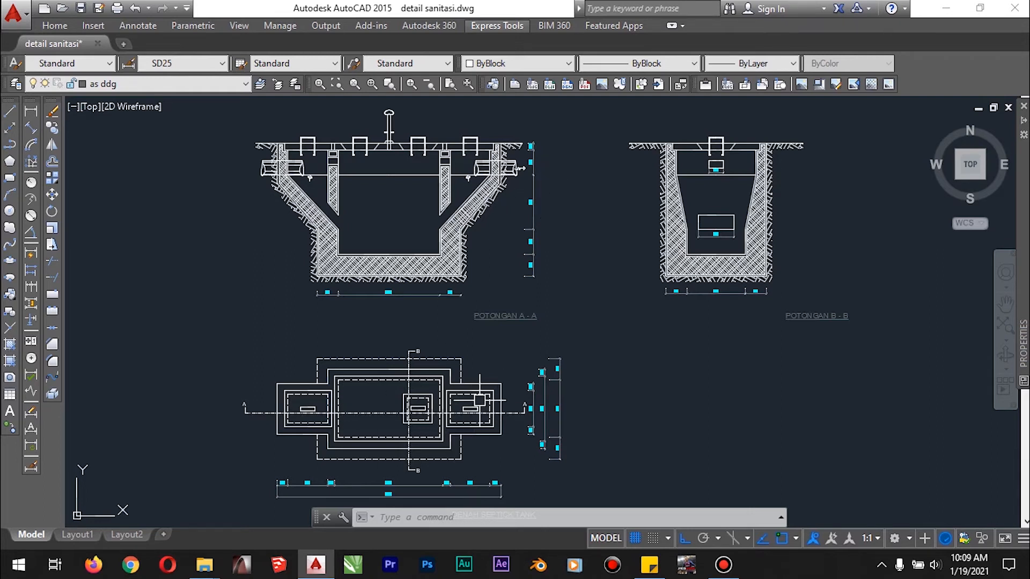
{"action": "scroll", "coordinate": [450, 433], "scroll_direction": "up", "scroll_amount": 1}
{"action": "scroll", "coordinate": [412, 455], "scroll_direction": "up", "scroll_amount": 3}
{"action": "middle_click_drag", "start_coordinate": [412, 455], "coordinate": [463, 492]}
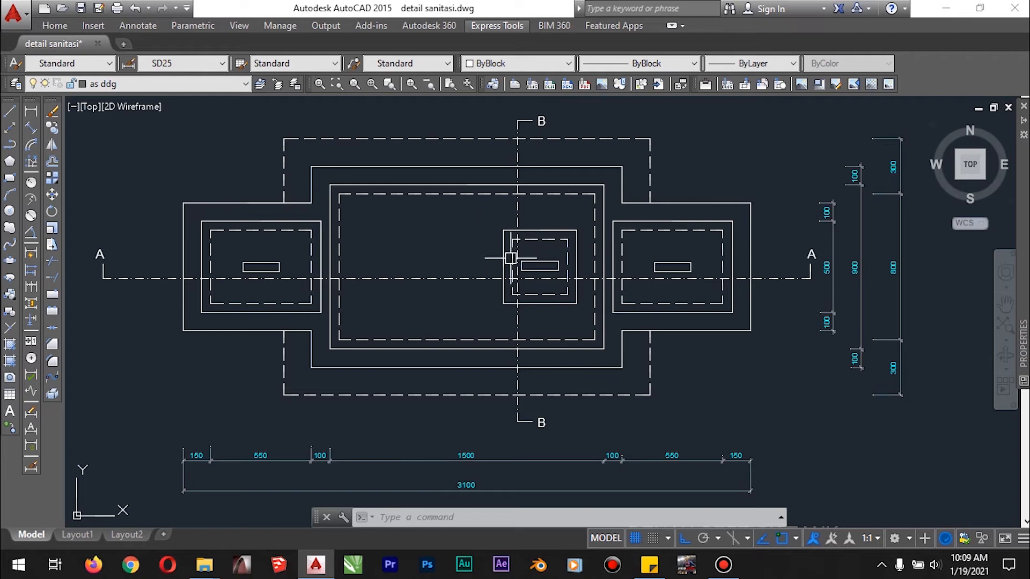
{"action": "scroll", "coordinate": [470, 309], "scroll_direction": "down", "scroll_amount": 2}
{"action": "scroll", "coordinate": [470, 309], "scroll_direction": "down", "scroll_amount": 3}
{"action": "scroll", "coordinate": [451, 145], "scroll_direction": "up", "scroll_amount": 4}
{"action": "scroll", "coordinate": [542, 171], "scroll_direction": "down", "scroll_amount": 2}
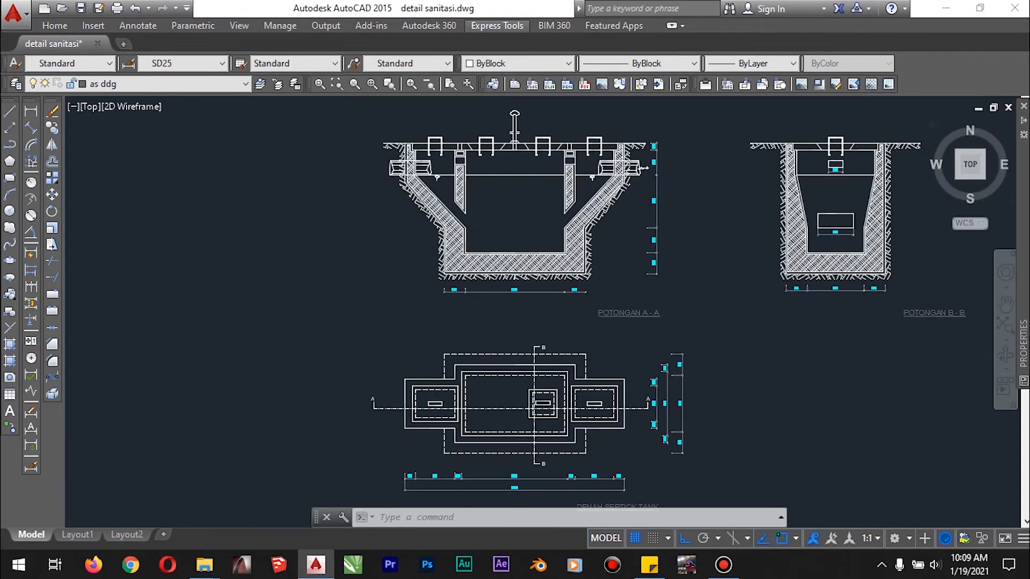
{"action": "scroll", "coordinate": [542, 171], "scroll_direction": "down", "scroll_amount": 2}
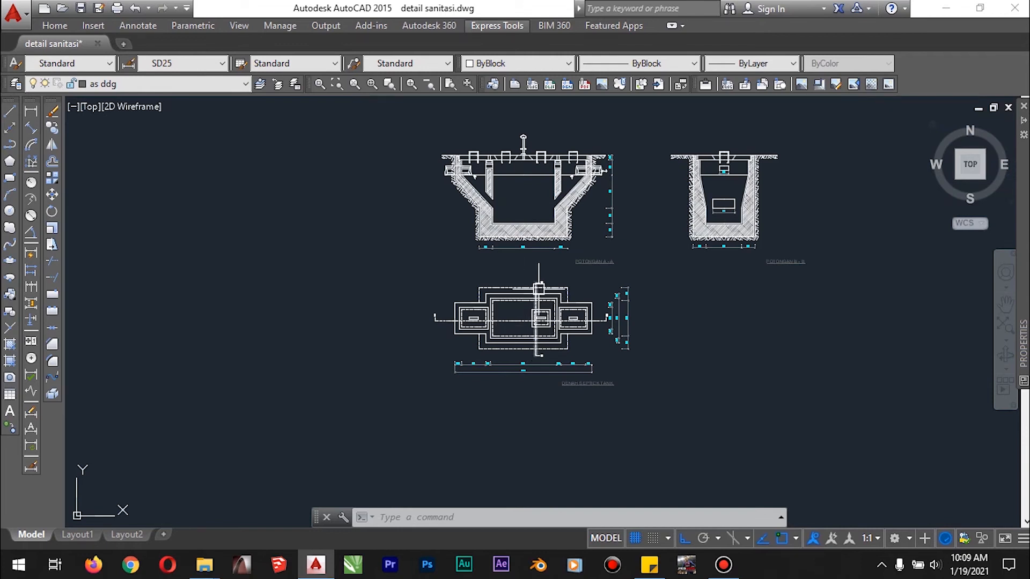
{"action": "scroll", "coordinate": [507, 308], "scroll_direction": "up", "scroll_amount": 3}
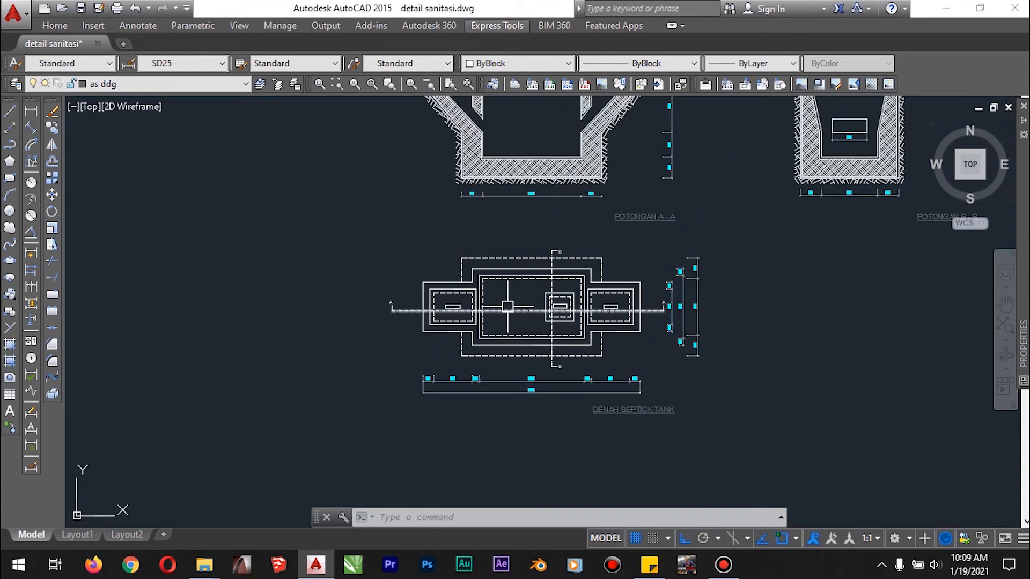
Step: Examine the vent pipe and cover slab at the top of the septic tank section Potongan A - A
{"action": "middle_click_drag", "start_coordinate": [522, 284], "coordinate": [497, 364]}
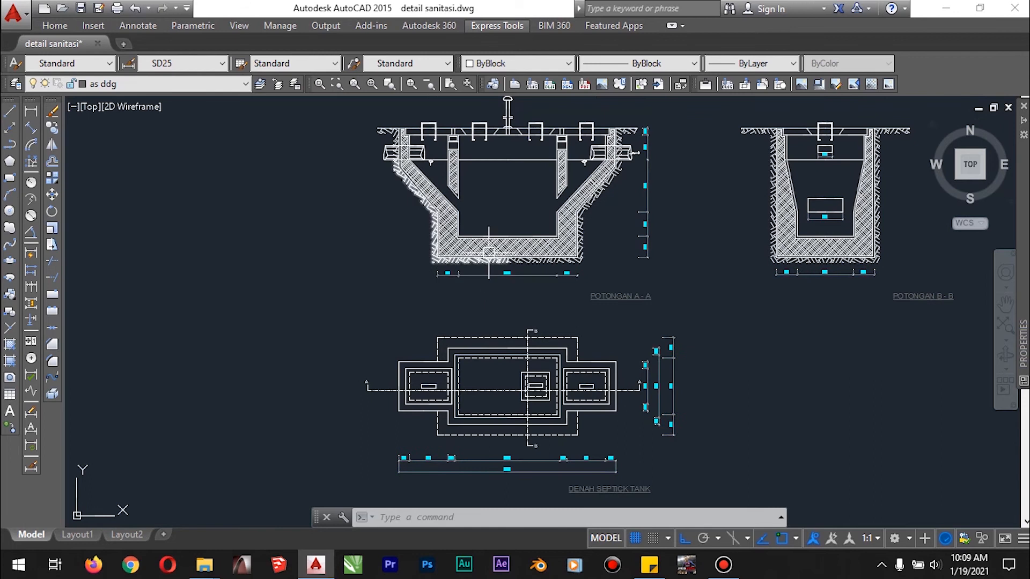
{"action": "middle_click_drag", "start_coordinate": [488, 249], "coordinate": [485, 325]}
{"action": "scroll", "coordinate": [505, 164], "scroll_direction": "up", "scroll_amount": 6}
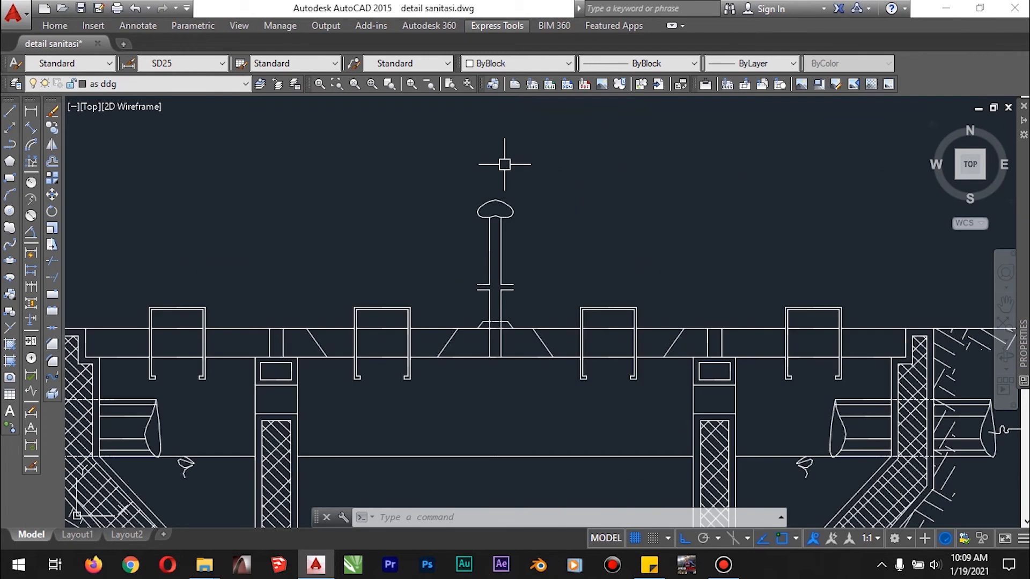
{"action": "left_click", "coordinate": [516, 172]}
{"action": "left_click", "coordinate": [524, 212]}
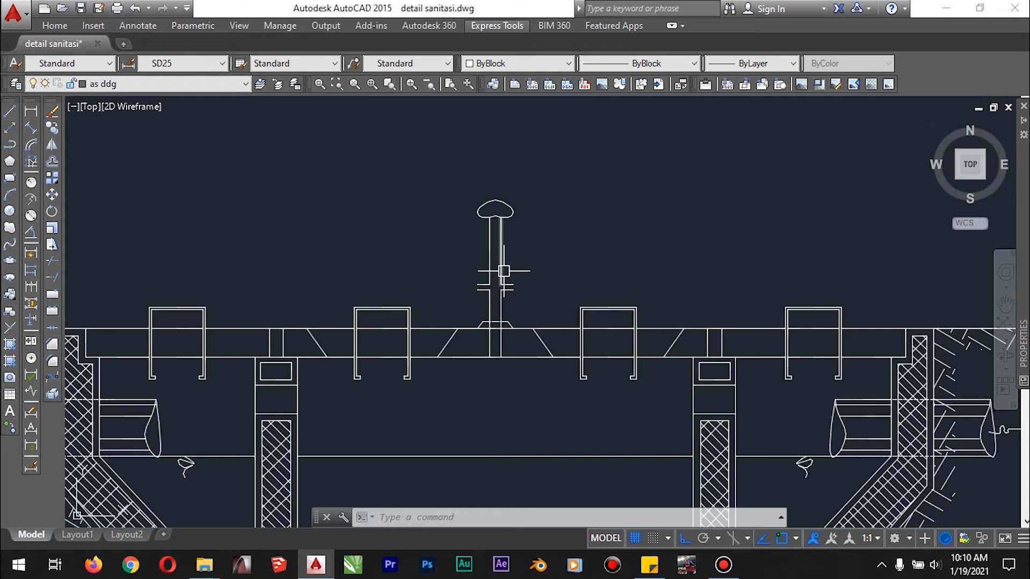
{"action": "scroll", "coordinate": [547, 287], "scroll_direction": "down", "scroll_amount": 3}
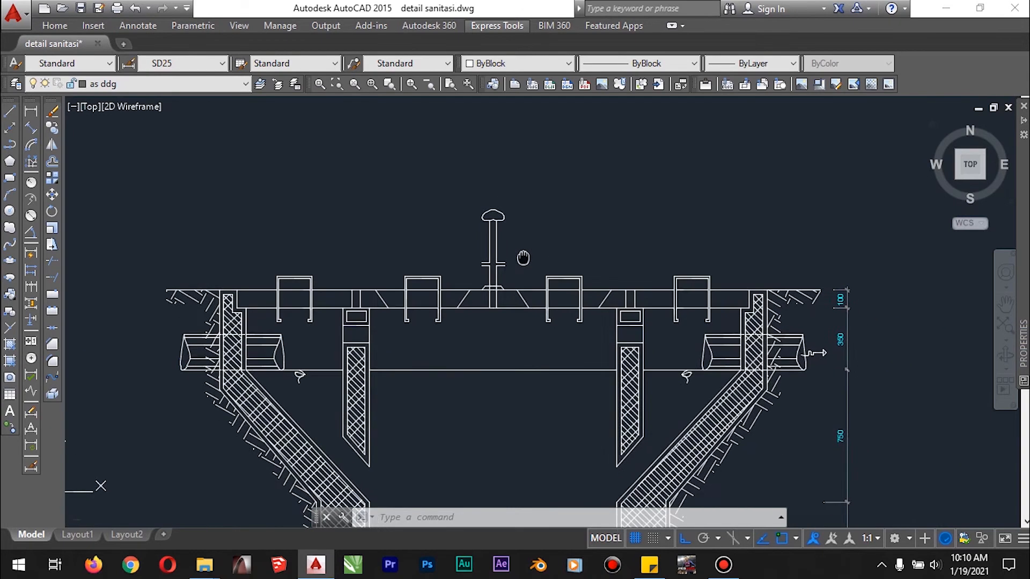
{"action": "scroll", "coordinate": [500, 242], "scroll_direction": "down", "scroll_amount": 4}
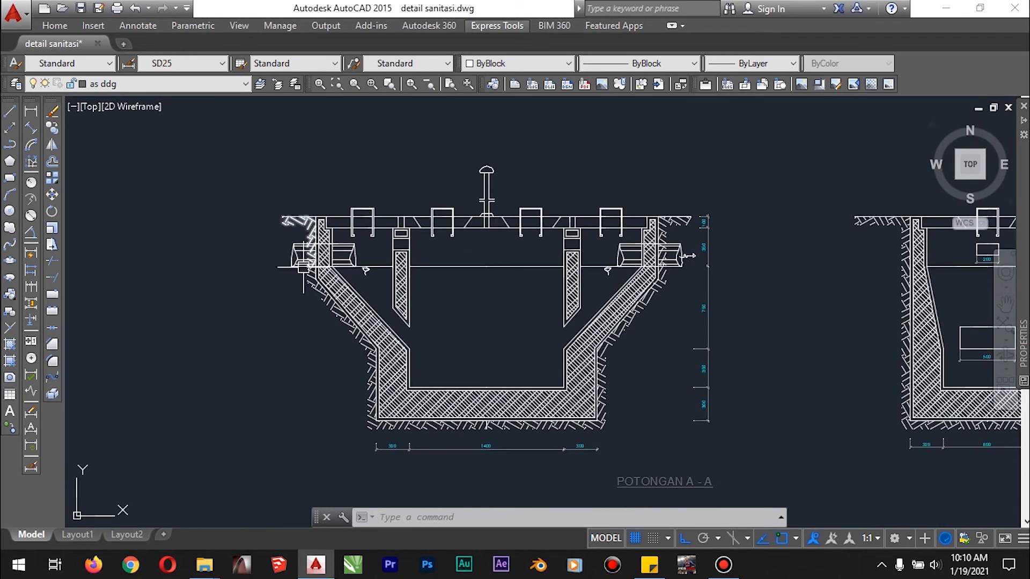
Step: Examine the baffle walls, sloped hatched side walls and base of the septic tank in section Potongan A - A
{"action": "middle_click_drag", "start_coordinate": [302, 261], "coordinate": [351, 277]}
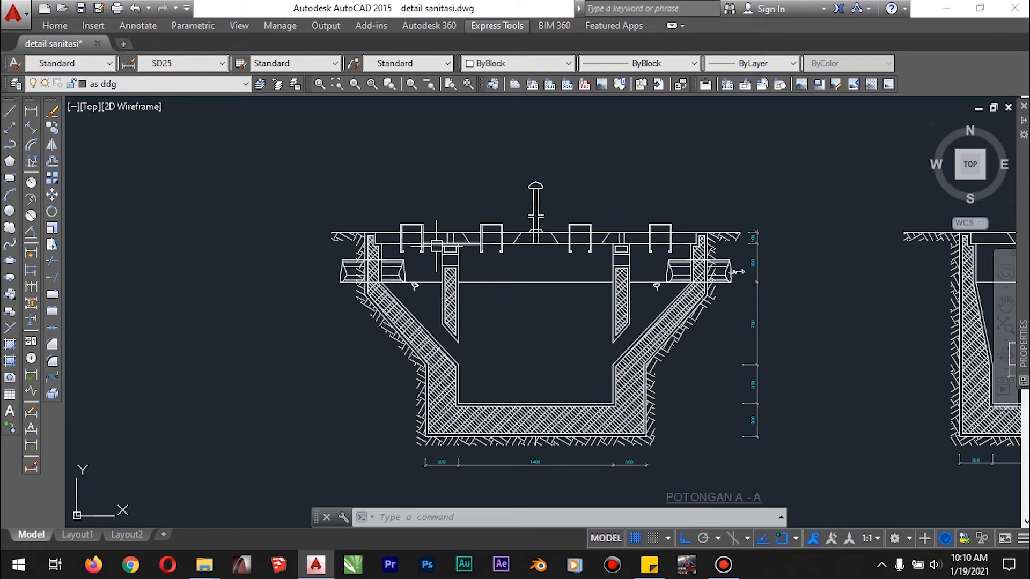
{"action": "scroll", "coordinate": [439, 246], "scroll_direction": "up", "scroll_amount": 2}
{"action": "left_click", "coordinate": [433, 217]}
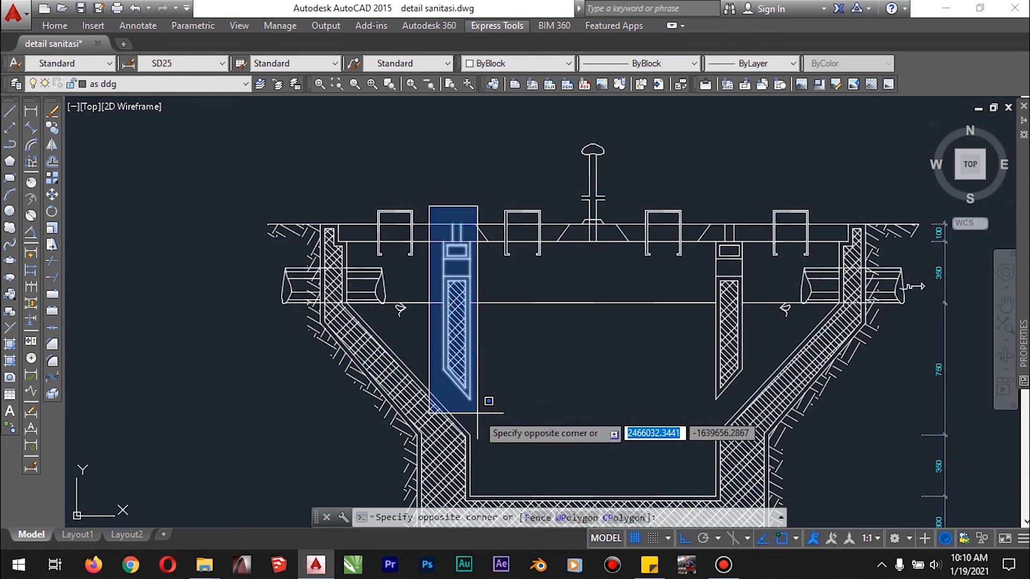
{"action": "left_click", "coordinate": [431, 177]}
{"action": "left_click", "coordinate": [442, 259]}
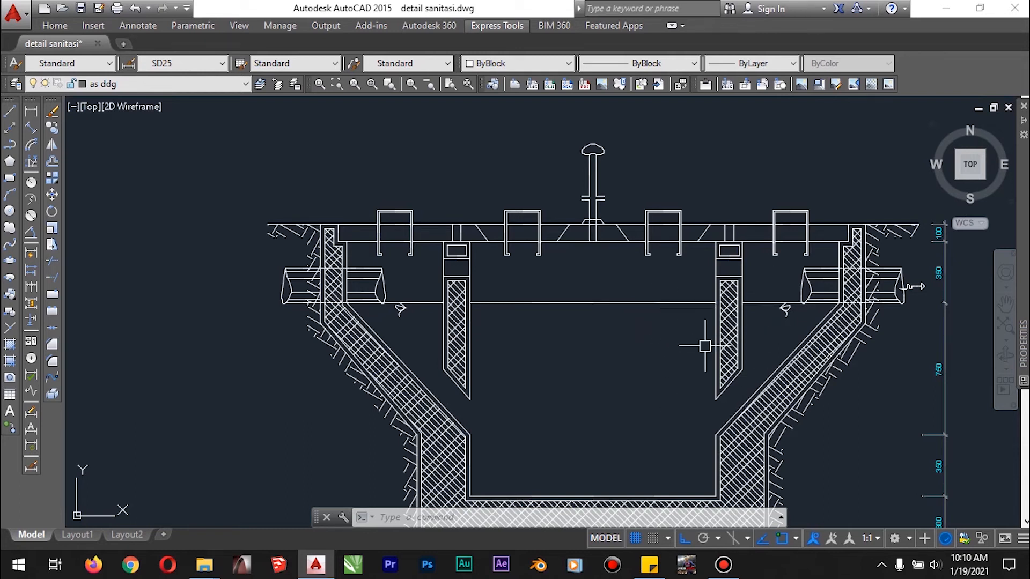
{"action": "middle_click_drag", "start_coordinate": [665, 337], "coordinate": [640, 308]}
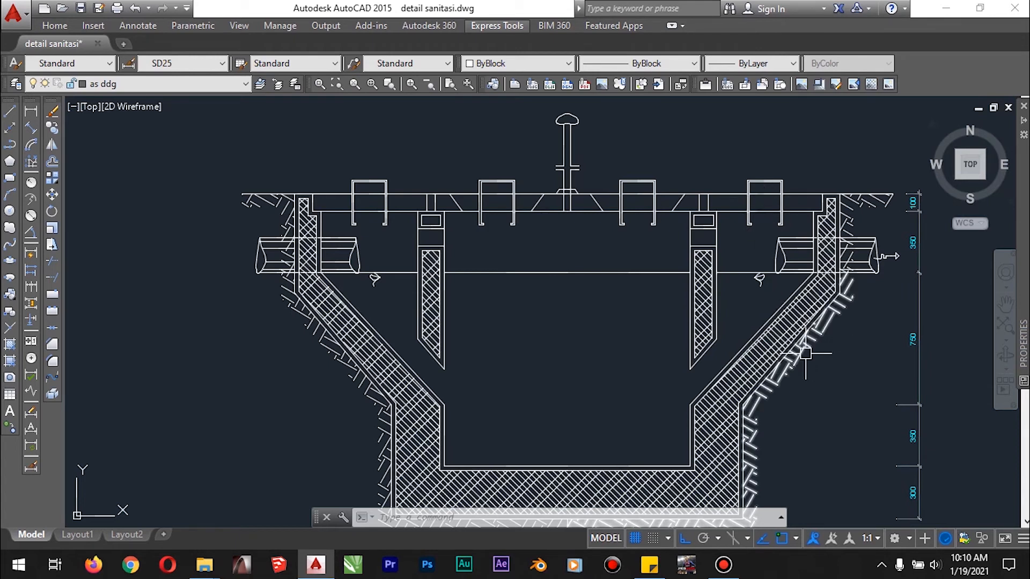
{"action": "middle_click_drag", "start_coordinate": [791, 369], "coordinate": [743, 292]}
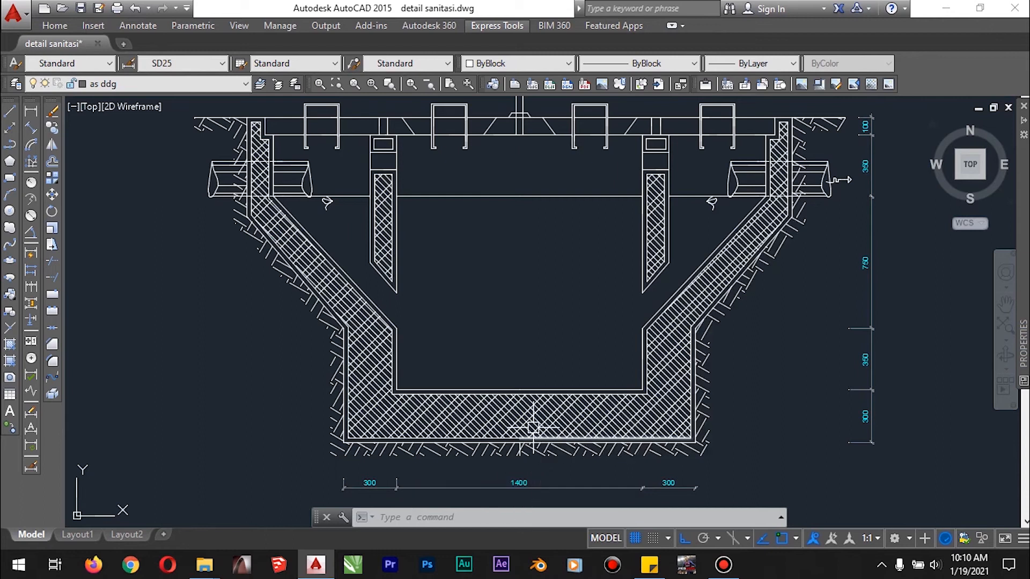
Step: Check the alignment of the septic tank plan's outer chamber corner with section Potongan A - A using a temporary vertical line
{"action": "scroll", "coordinate": [512, 304], "scroll_direction": "down", "scroll_amount": 4}
{"action": "scroll", "coordinate": [508, 439], "scroll_direction": "up", "scroll_amount": 3}
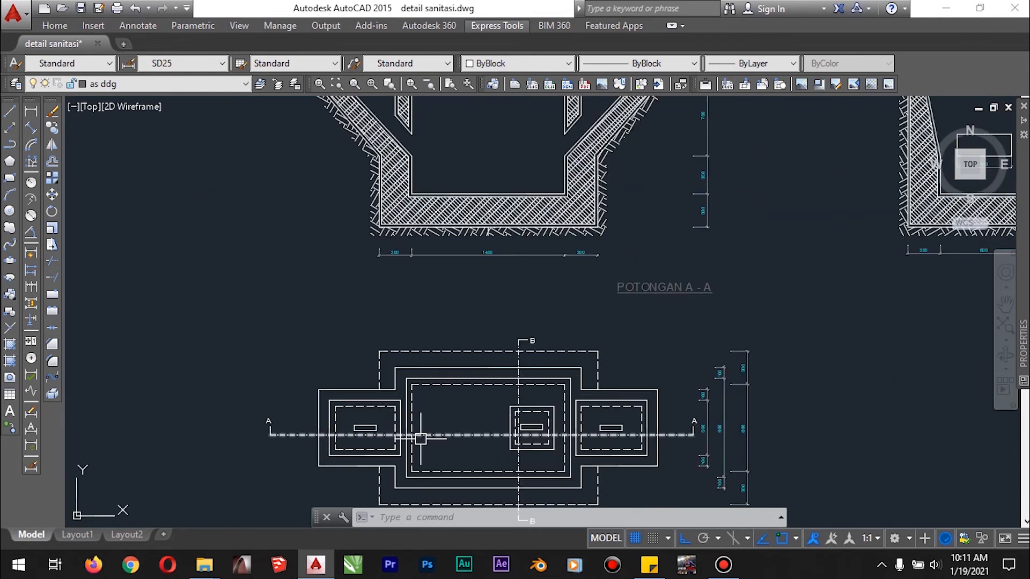
{"action": "middle_click_drag", "start_coordinate": [423, 441], "coordinate": [420, 481]}
{"action": "middle_click_drag", "start_coordinate": [489, 443], "coordinate": [460, 360]}
{"action": "type", "text": "l"}
{"action": "key", "text": "Return"}
{"action": "scroll", "coordinate": [491, 371], "scroll_direction": "down", "scroll_amount": 2}
{"action": "scroll", "coordinate": [602, 125], "scroll_direction": "up", "scroll_amount": 5}
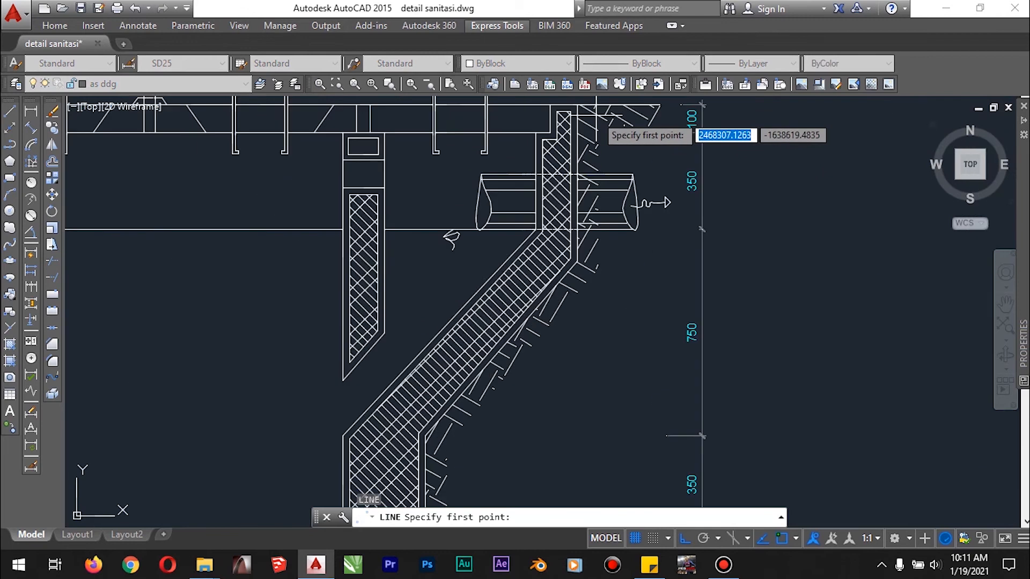
{"action": "scroll", "coordinate": [598, 121], "scroll_direction": "down", "scroll_amount": 5}
{"action": "left_click", "coordinate": [582, 432]}
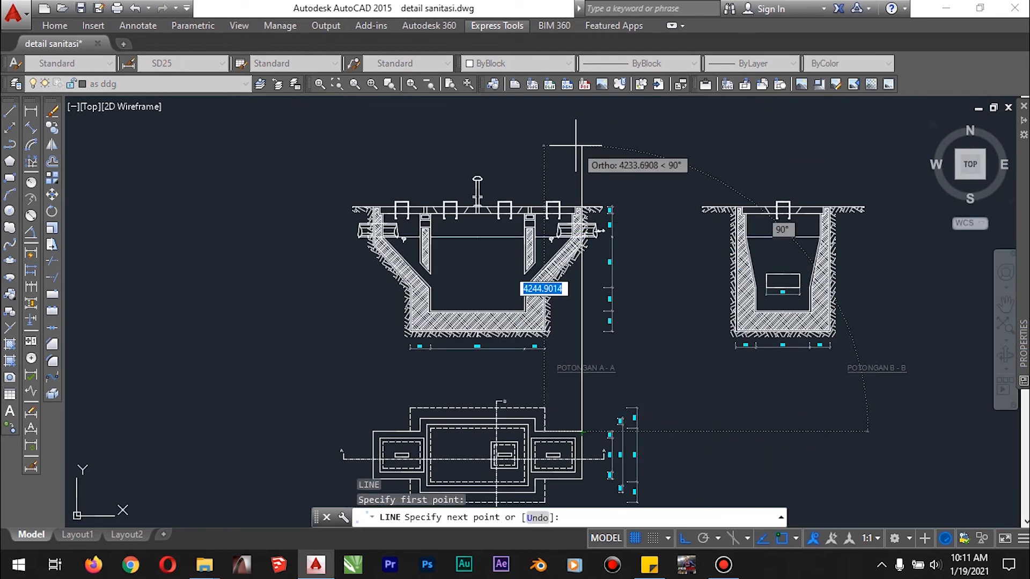
{"action": "scroll", "coordinate": [582, 212], "scroll_direction": "up", "scroll_amount": 5}
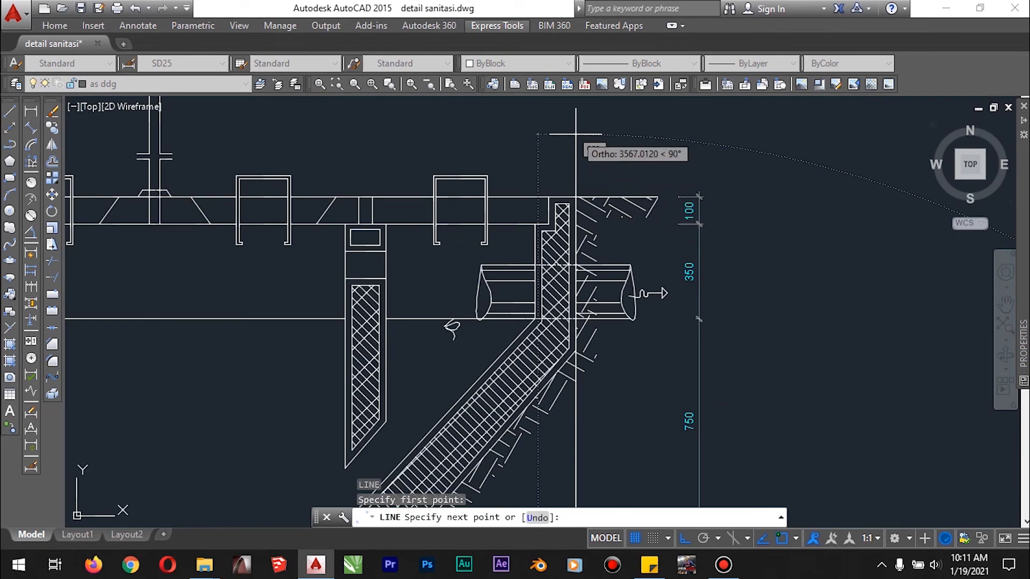
{"action": "scroll", "coordinate": [569, 121], "scroll_direction": "down", "scroll_amount": 5}
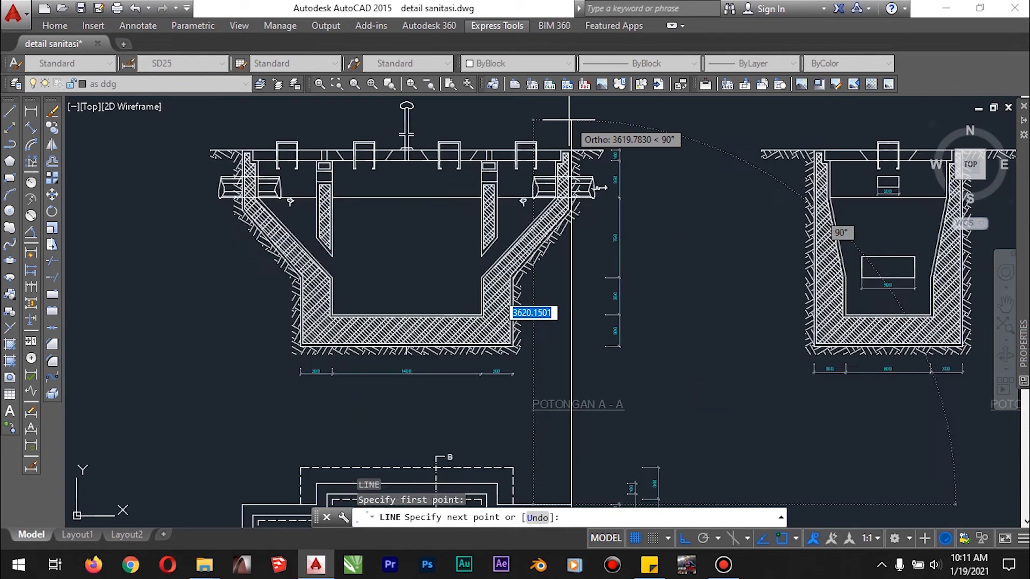
{"action": "key", "text": "Escape"}
Step: Check the inner wall of section Potongan A - A against the plan with a temporary vertical line, and highlight the corresponding plan rectangles
{"action": "key", "text": "space"}
{"action": "scroll", "coordinate": [497, 233], "scroll_direction": "up", "scroll_amount": 5}
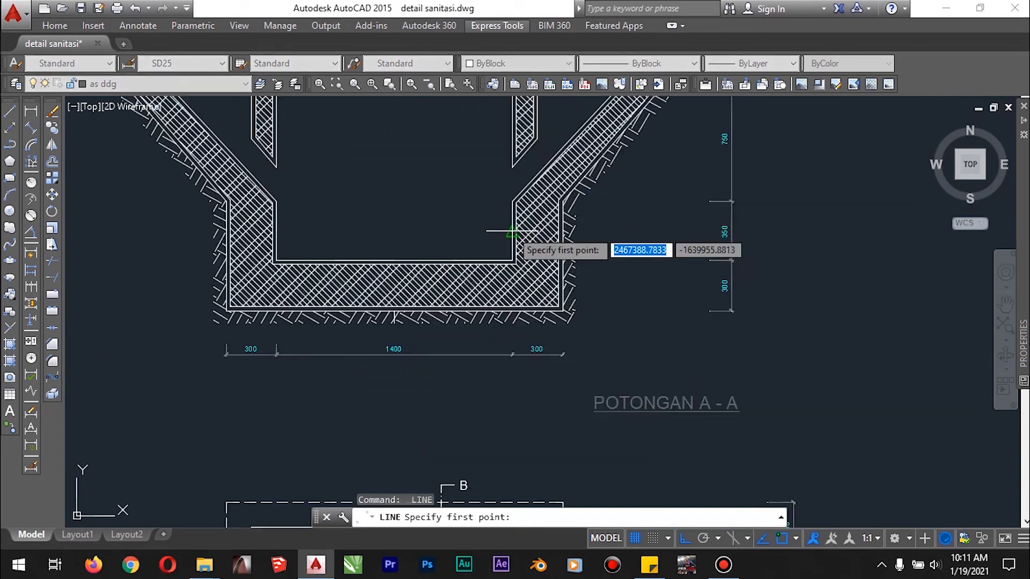
{"action": "left_click", "coordinate": [508, 278]}
{"action": "scroll", "coordinate": [507, 277], "scroll_direction": "down", "scroll_amount": 6}
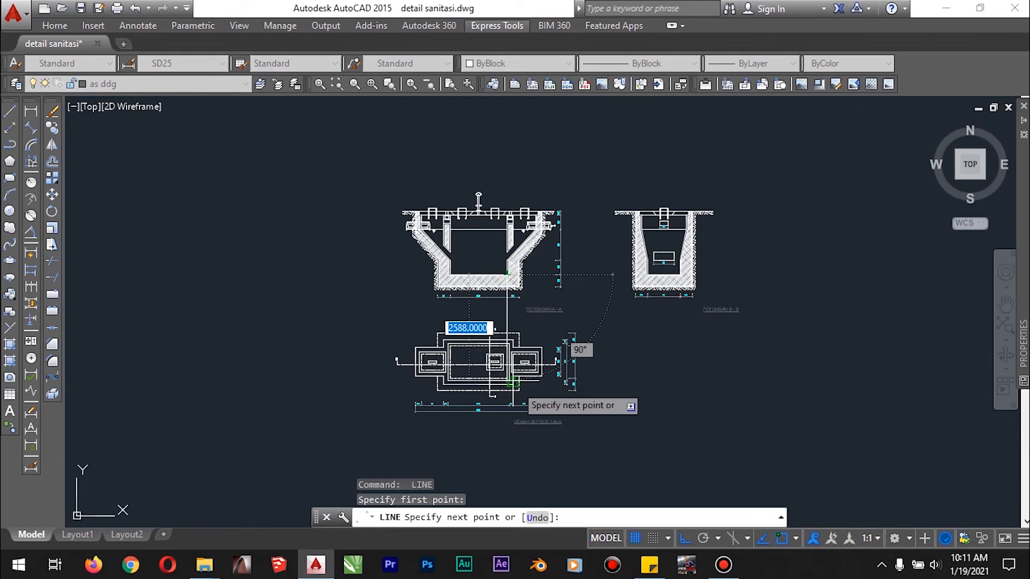
{"action": "scroll", "coordinate": [492, 398], "scroll_direction": "up", "scroll_amount": 5}
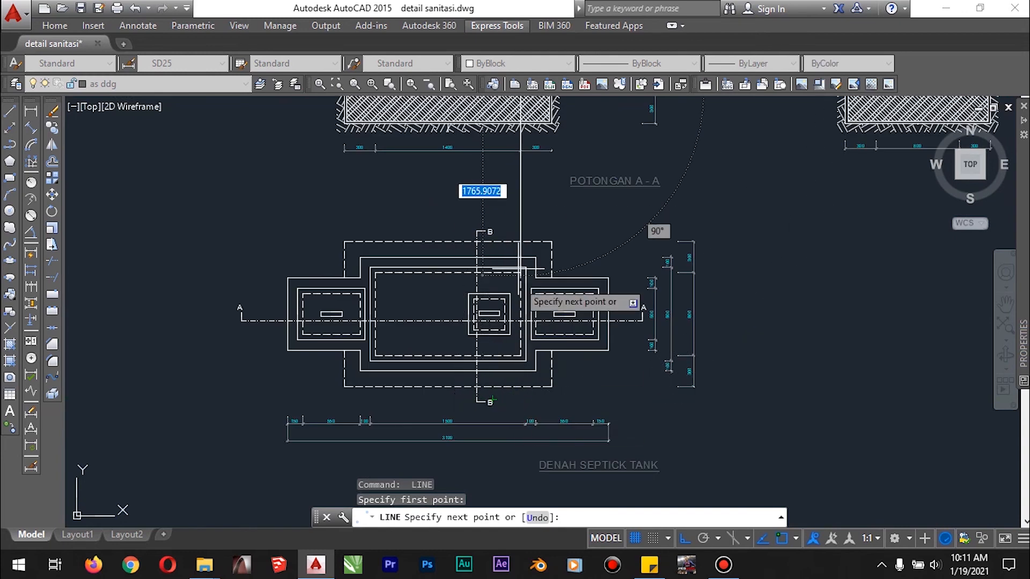
{"action": "key", "text": "Escape"}
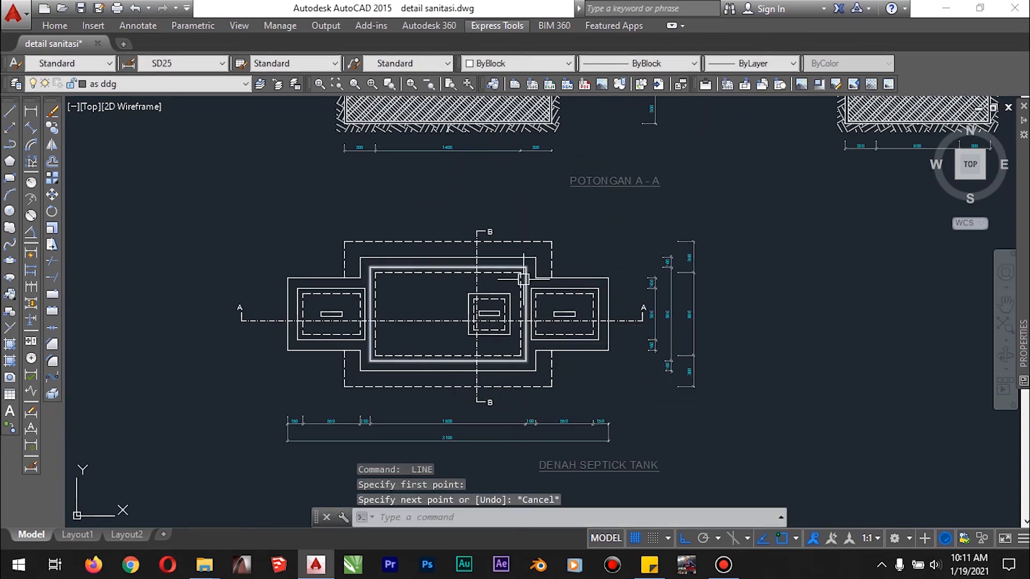
{"action": "left_click", "coordinate": [521, 284]}
{"action": "left_click", "coordinate": [611, 294]}
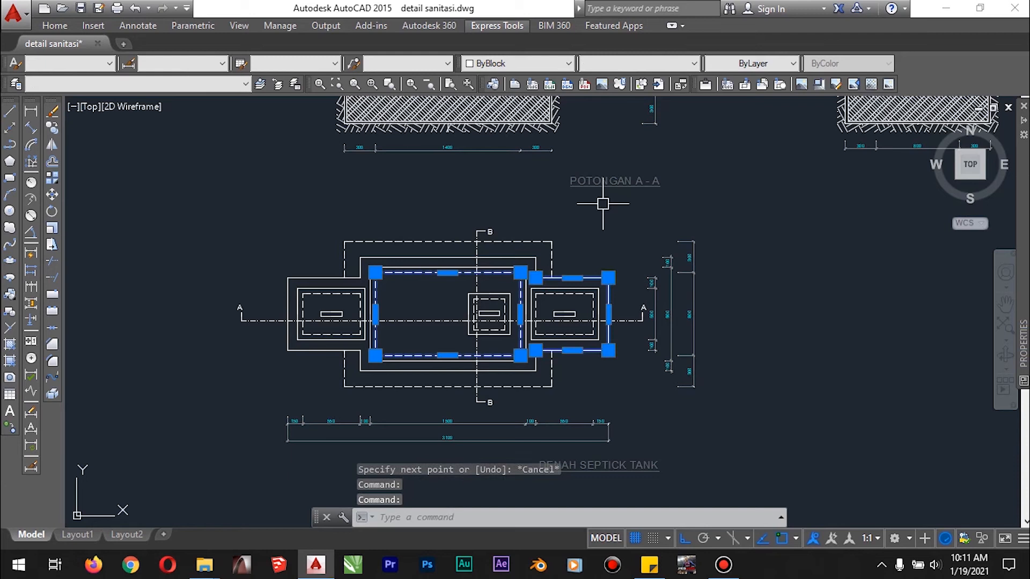
{"action": "key", "text": "Escape"}
Step: Examine section Potongan B - B of the septic tank, including its cover slab, tapered walls and two rectangular openings
{"action": "scroll", "coordinate": [584, 215], "scroll_direction": "down", "scroll_amount": 3}
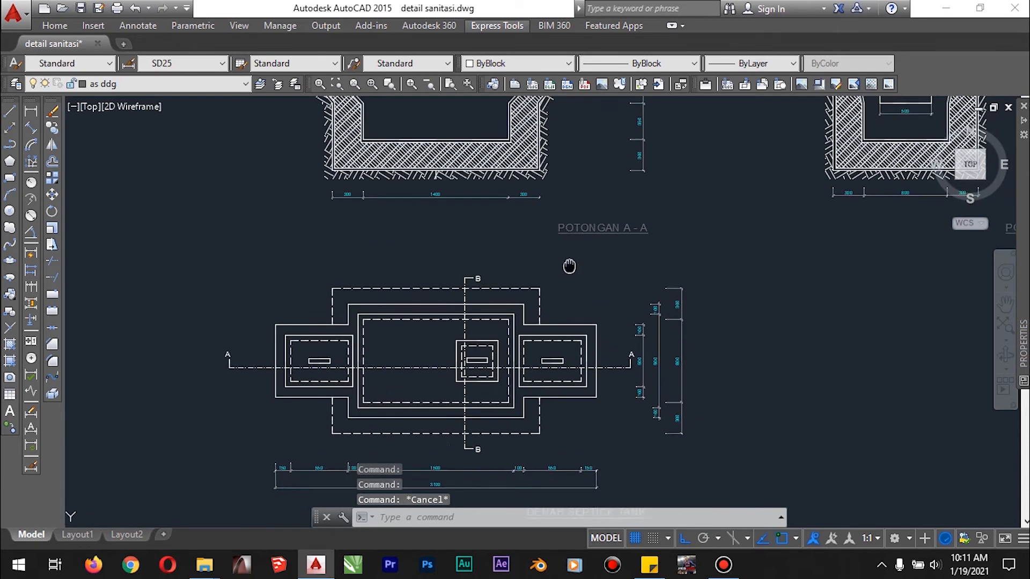
{"action": "key", "text": "ctrl+a"}
{"action": "middle_click_drag", "start_coordinate": [548, 290], "coordinate": [534, 315]}
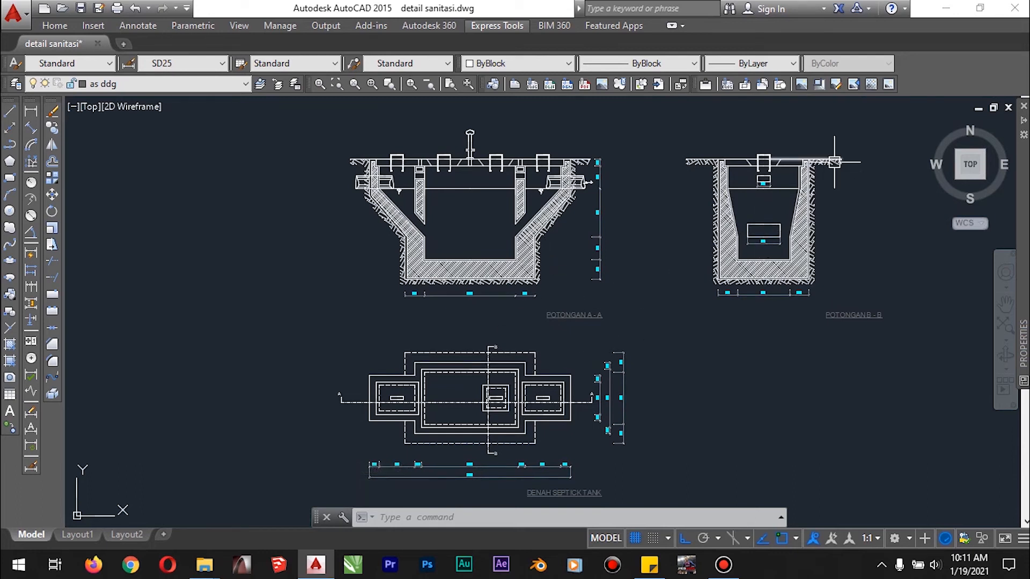
{"action": "middle_click_drag", "start_coordinate": [834, 162], "coordinate": [817, 162]}
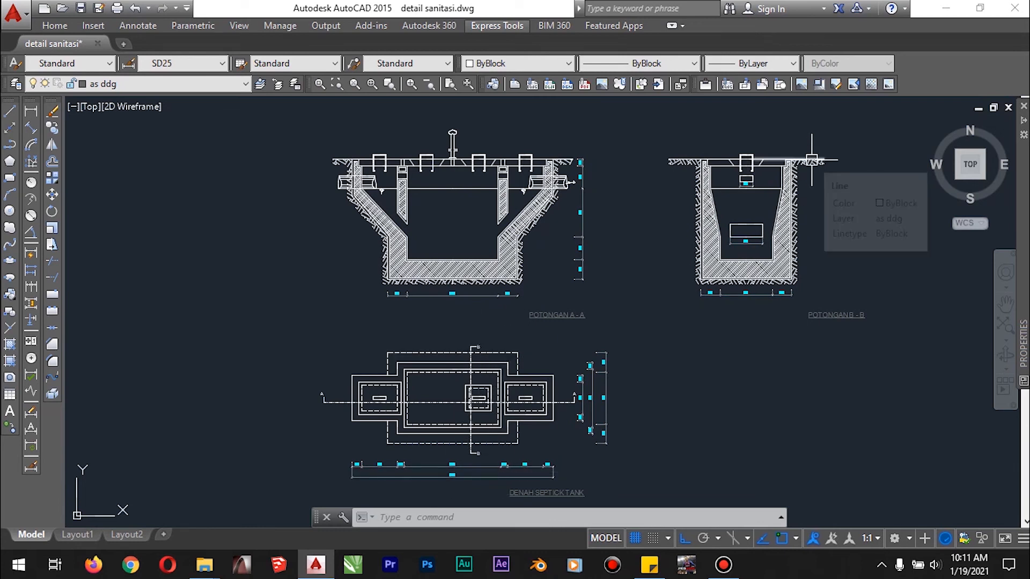
{"action": "scroll", "coordinate": [811, 160], "scroll_direction": "up", "scroll_amount": 1}
{"action": "scroll", "coordinate": [811, 161], "scroll_direction": "down", "scroll_amount": 1}
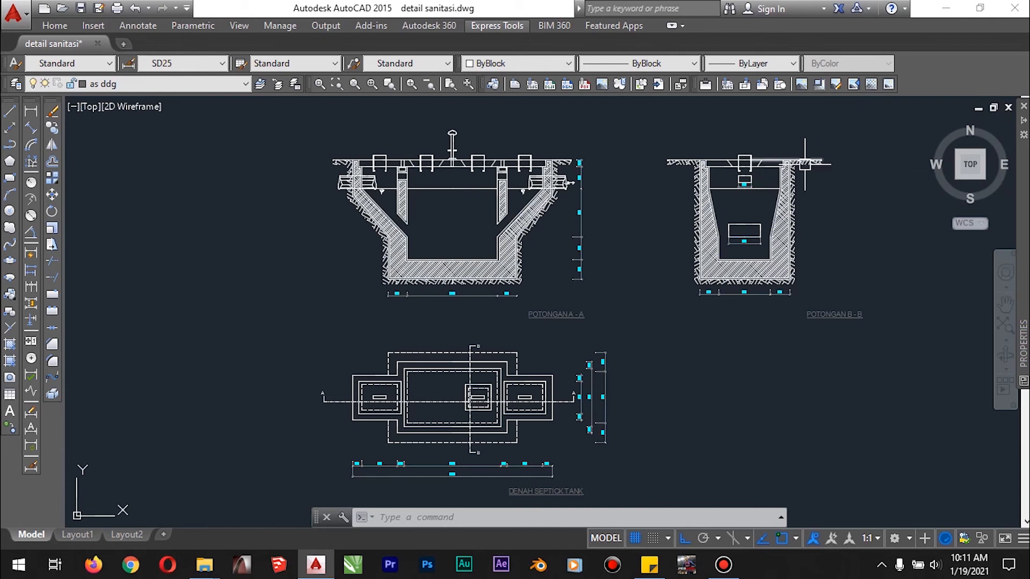
{"action": "middle_click_drag", "start_coordinate": [812, 161], "coordinate": [685, 199]}
{"action": "scroll", "coordinate": [653, 239], "scroll_direction": "up", "scroll_amount": 3}
{"action": "mouse_move", "coordinate": [697, 263]}
{"action": "middle_mouse_down"}
{"action": "mouse_move", "coordinate": [584, 274]}
{"action": "mouse_move", "coordinate": [566, 255]}
{"action": "middle_mouse_up"}
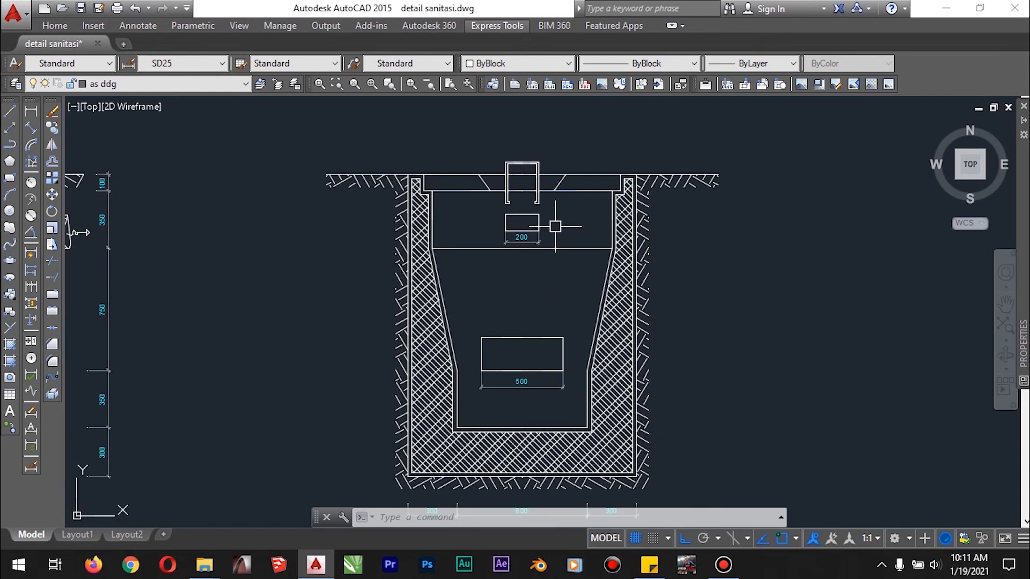
{"action": "scroll", "coordinate": [513, 314], "scroll_direction": "down", "scroll_amount": 3}
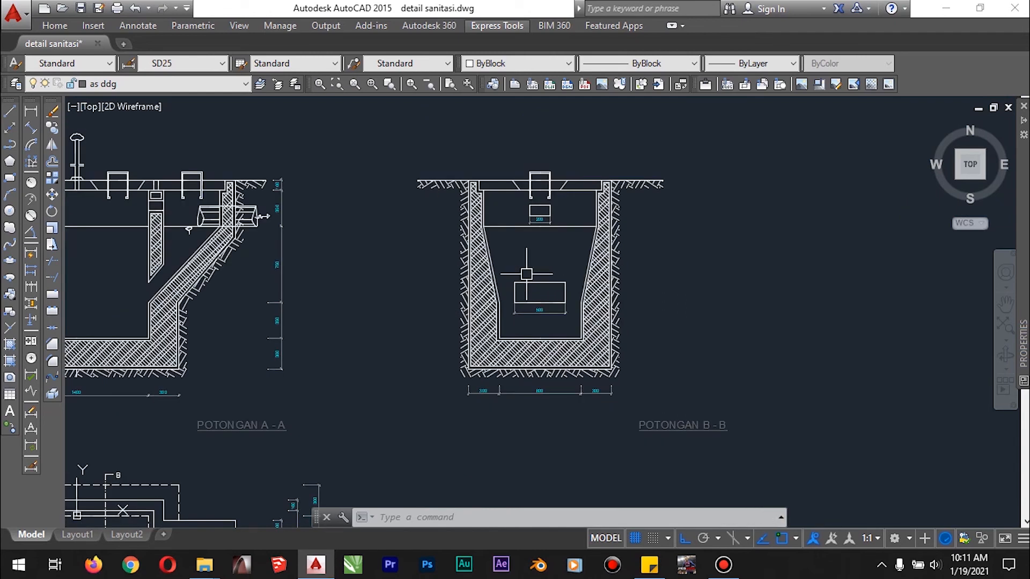
{"action": "middle_click_drag", "start_coordinate": [523, 253], "coordinate": [541, 290]}
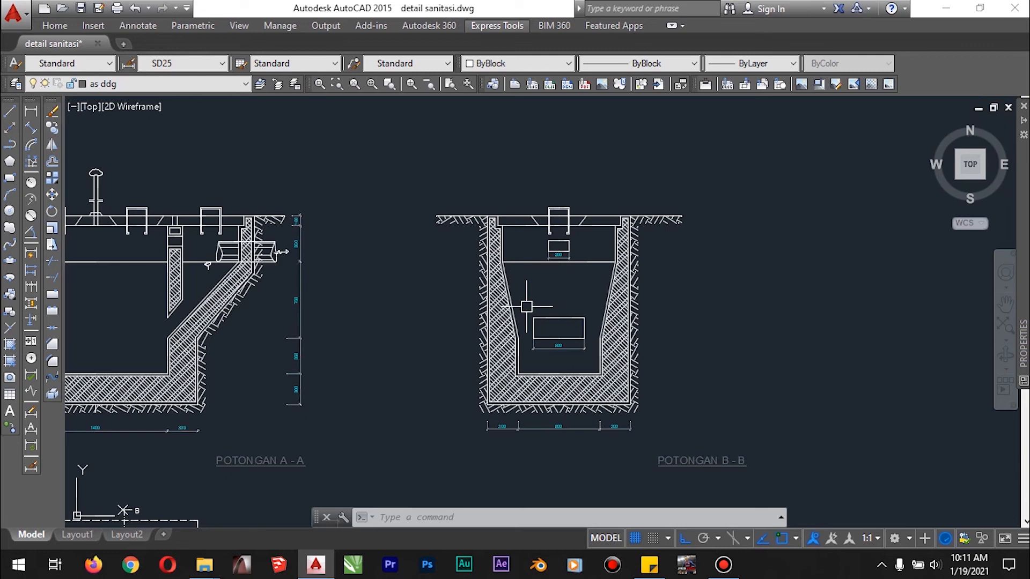
Step: Add a vertical linear dimension for the height of the lower rectangular opening in section Potongan B - B
{"action": "scroll", "coordinate": [540, 333], "scroll_direction": "up", "scroll_amount": 2}
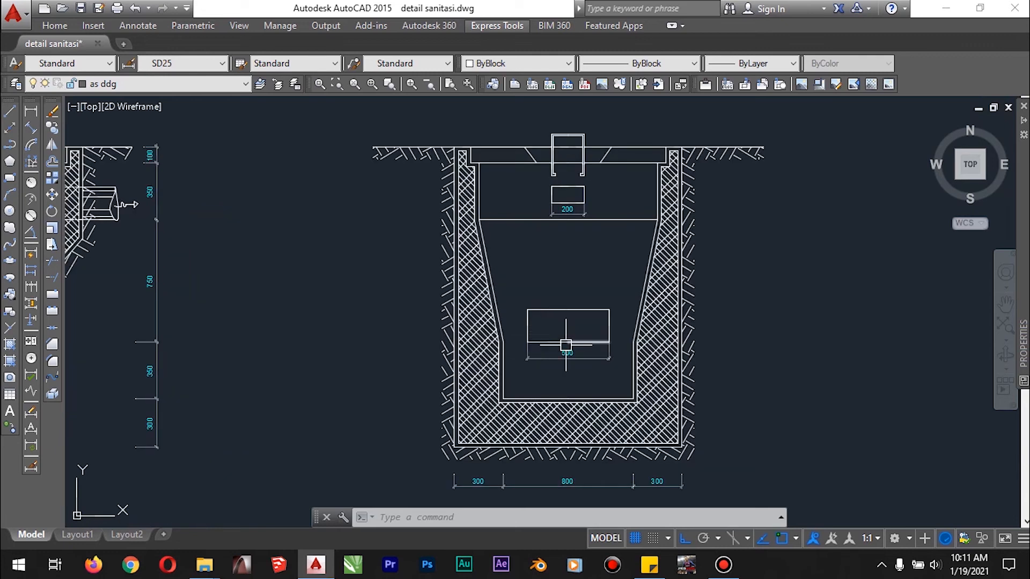
{"action": "scroll", "coordinate": [566, 345], "scroll_direction": "up", "scroll_amount": 3}
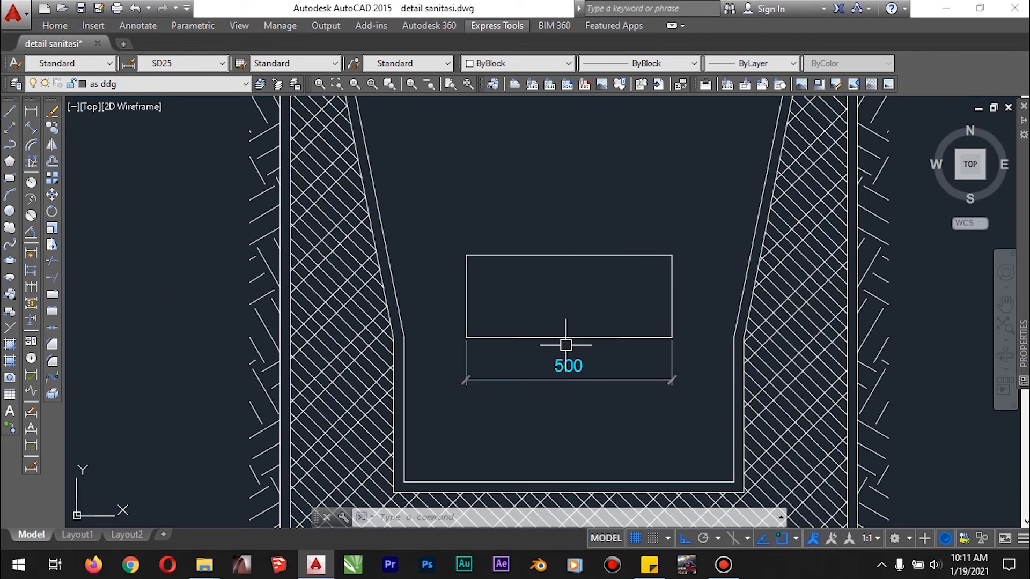
{"action": "left_click", "coordinate": [33, 114]}
{"action": "left_click", "coordinate": [671, 256]}
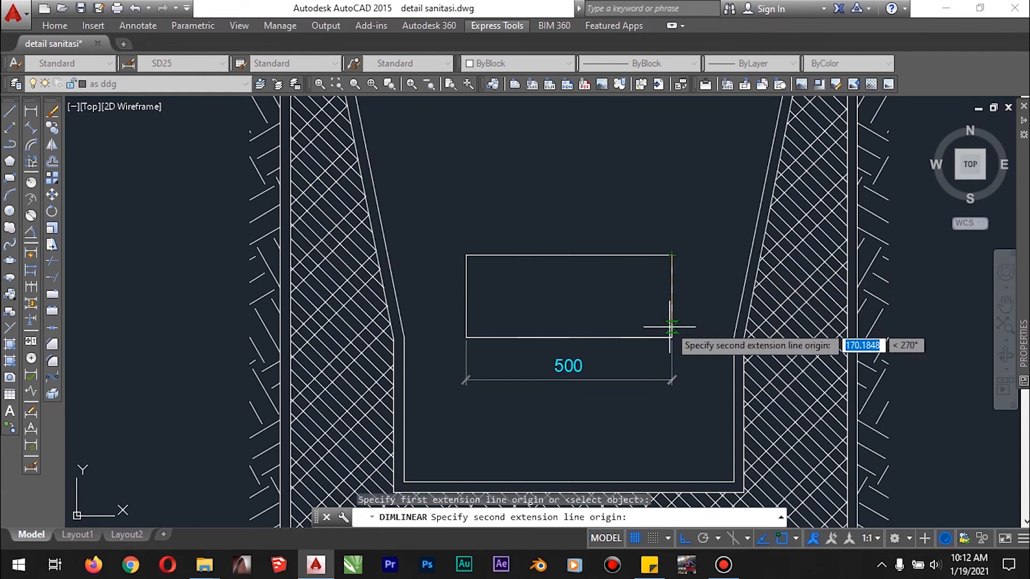
{"action": "left_click", "coordinate": [672, 337]}
{"action": "left_click", "coordinate": [701, 330]}
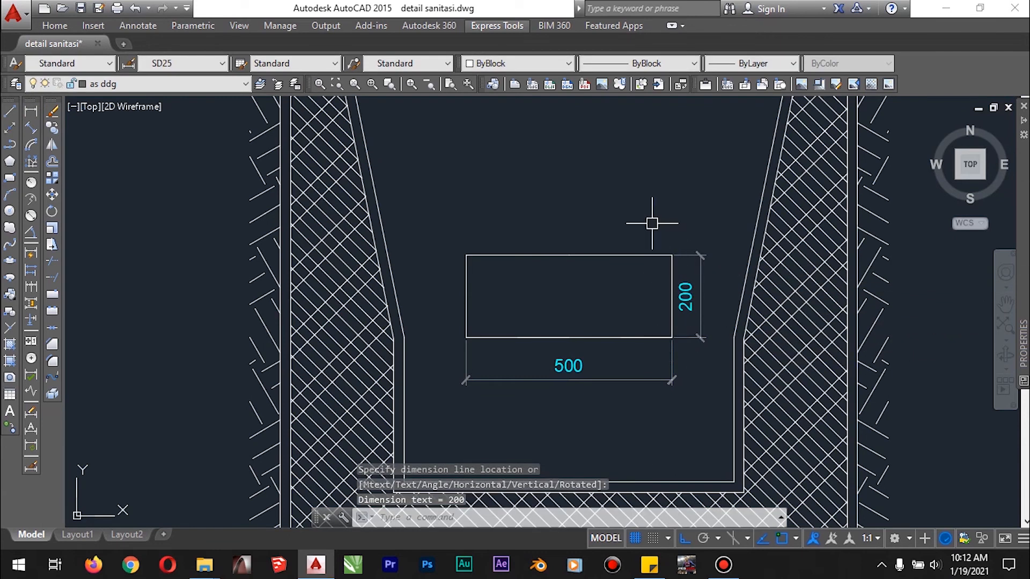
Step: Review the dimensioned section Potongan B - B alongside section Potongan A - A and the plan Denah Septick Tank
{"action": "scroll", "coordinate": [563, 227], "scroll_direction": "down", "scroll_amount": 4}
{"action": "scroll", "coordinate": [533, 224], "scroll_direction": "down", "scroll_amount": 2}
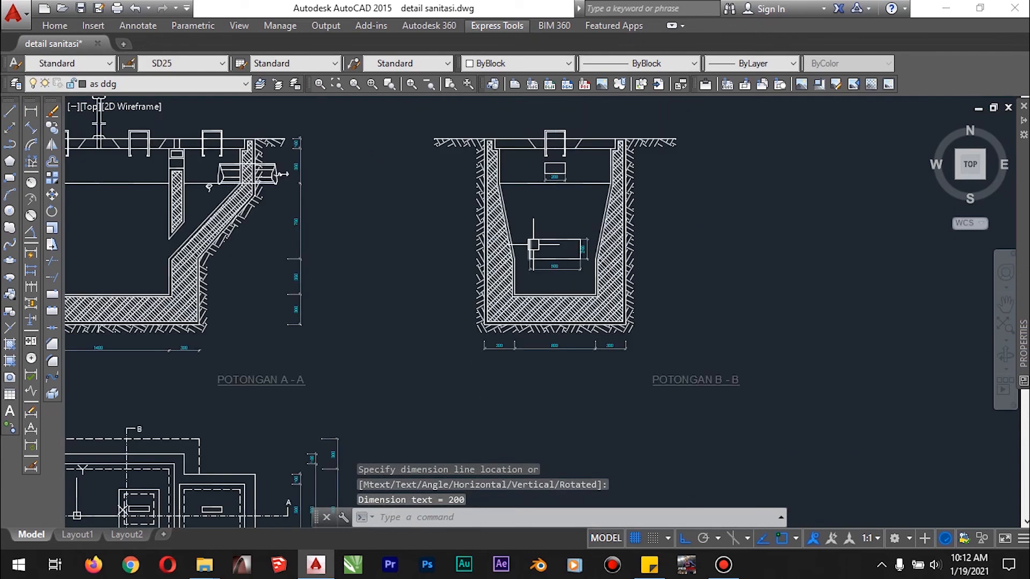
{"action": "scroll", "coordinate": [531, 178], "scroll_direction": "up", "scroll_amount": 2}
{"action": "scroll", "coordinate": [531, 182], "scroll_direction": "down", "scroll_amount": 2}
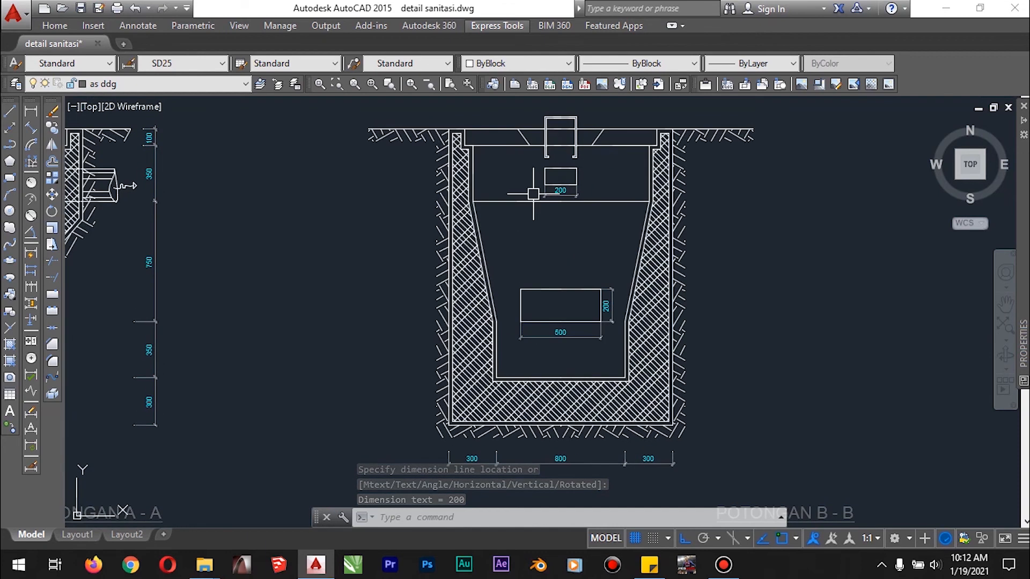
{"action": "scroll", "coordinate": [542, 204], "scroll_direction": "down", "scroll_amount": 2}
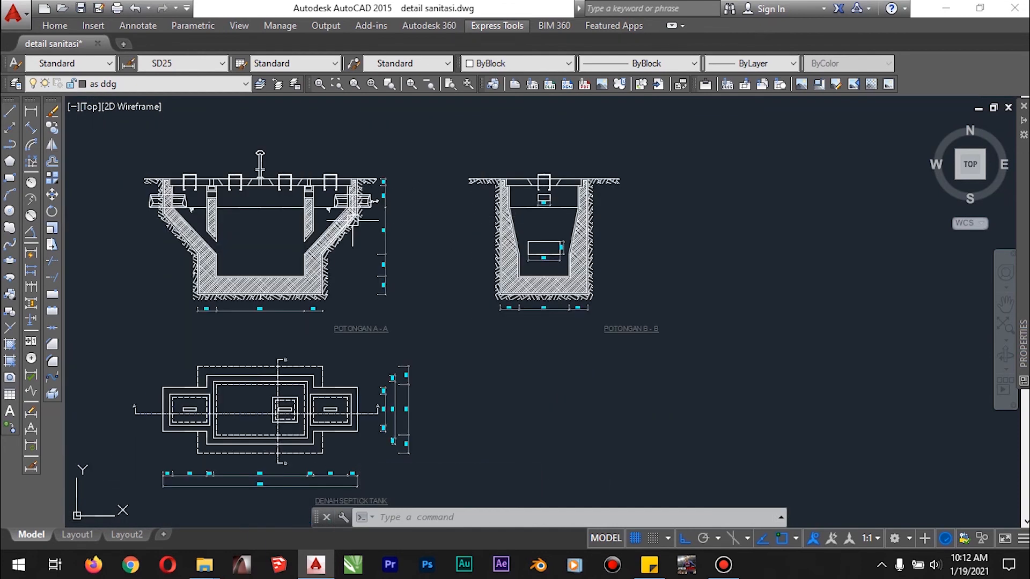
{"action": "scroll", "coordinate": [354, 236], "scroll_direction": "down", "scroll_amount": 2}
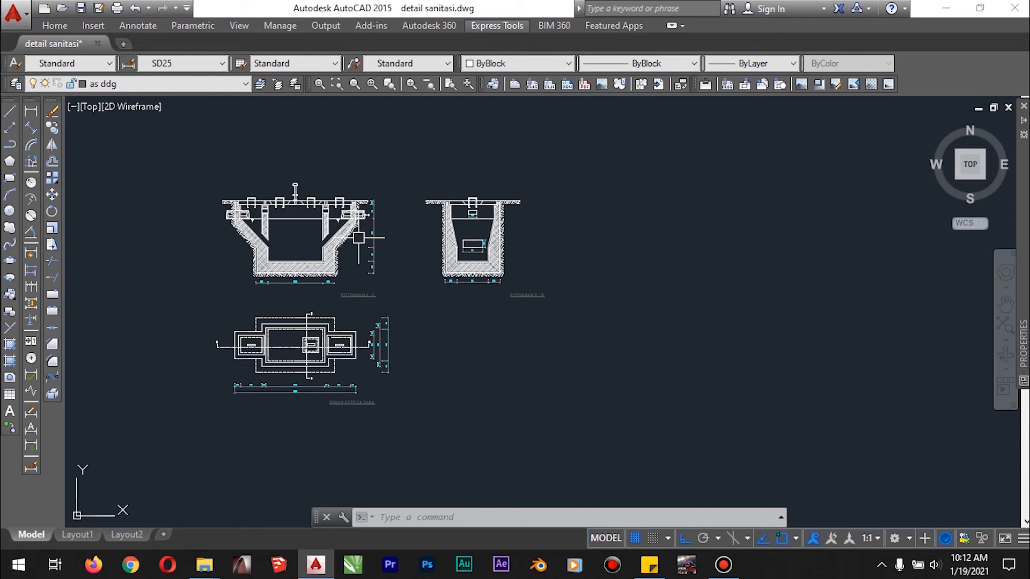
Step: Examine the plan Denah Sumur Peresapan, including its concentric circles, two pipes and the horizontal dimension chain below it
{"action": "middle_click_drag", "start_coordinate": [359, 238], "coordinate": [444, 252]}
{"action": "scroll", "coordinate": [444, 253], "scroll_direction": "down", "scroll_amount": 2}
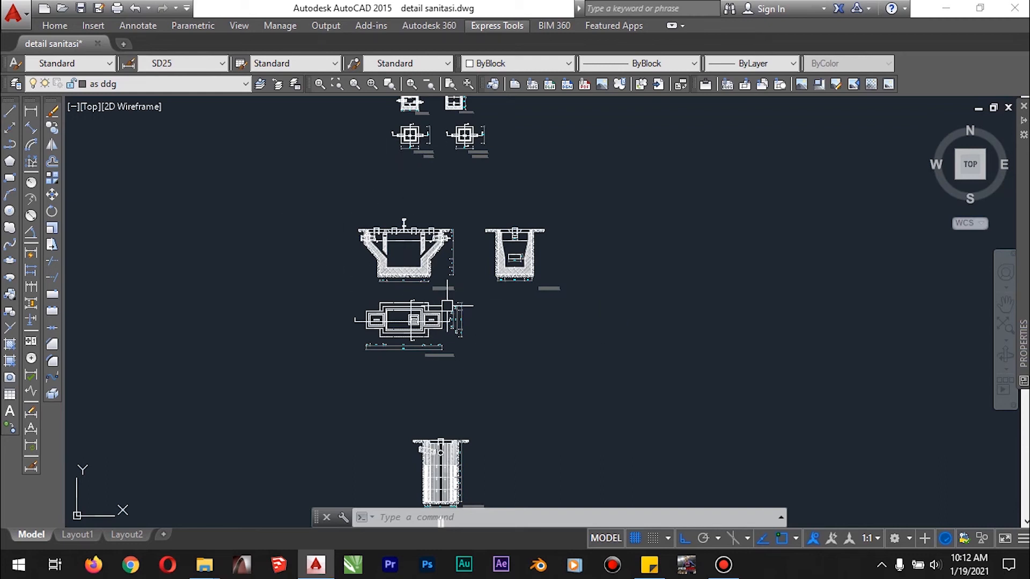
{"action": "middle_click_drag", "start_coordinate": [529, 322], "coordinate": [519, 212]}
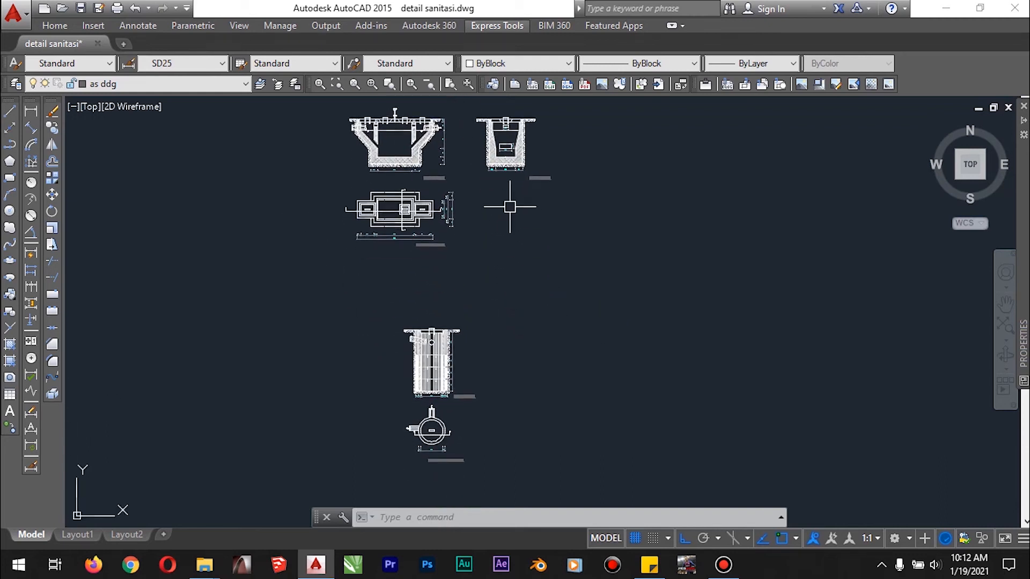
{"action": "scroll", "coordinate": [415, 413], "scroll_direction": "up", "scroll_amount": 4}
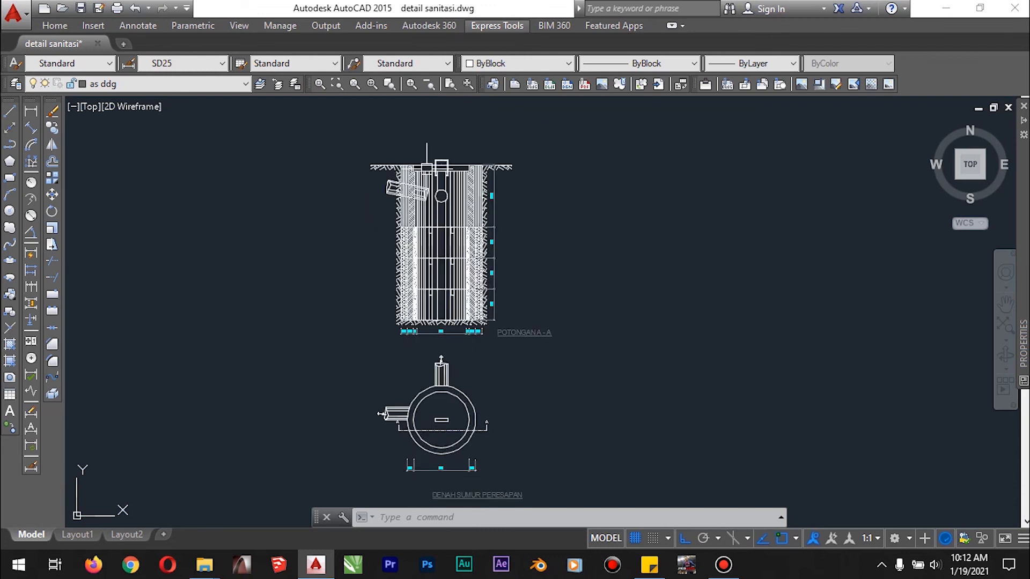
{"action": "scroll", "coordinate": [445, 434], "scroll_direction": "up", "scroll_amount": 4}
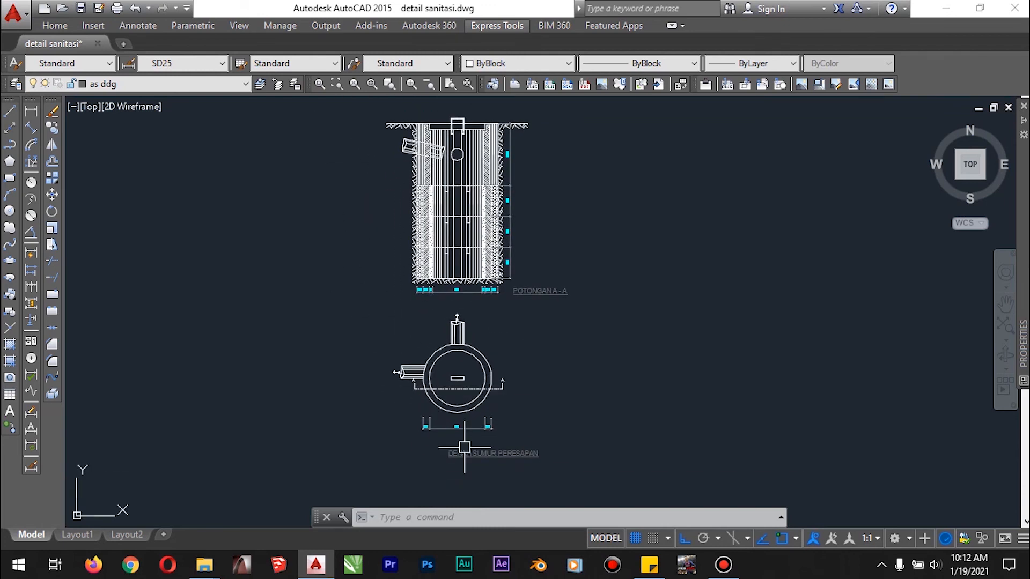
{"action": "middle_click_drag", "start_coordinate": [520, 347], "coordinate": [551, 354]}
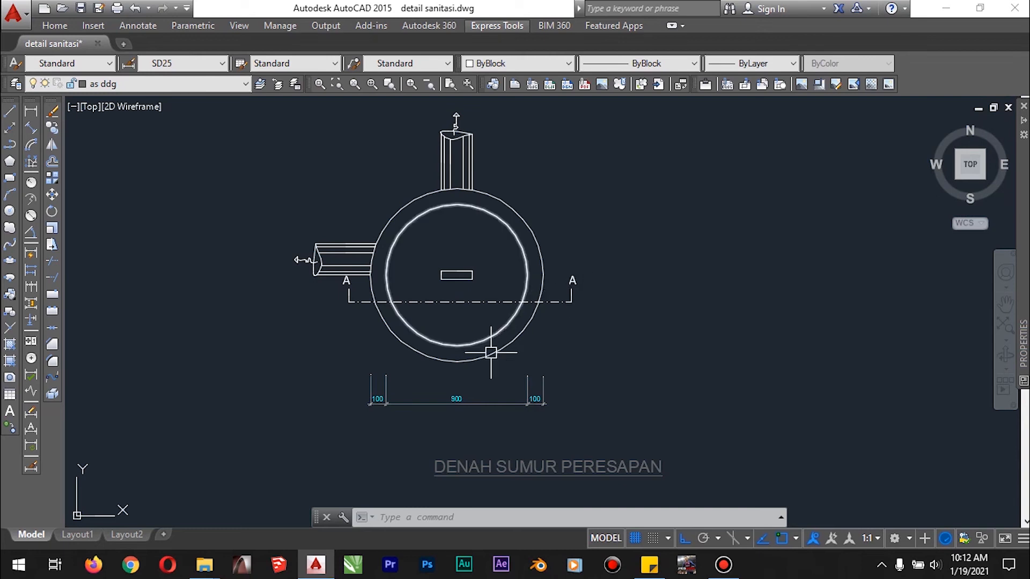
{"action": "left_click", "coordinate": [344, 352]}
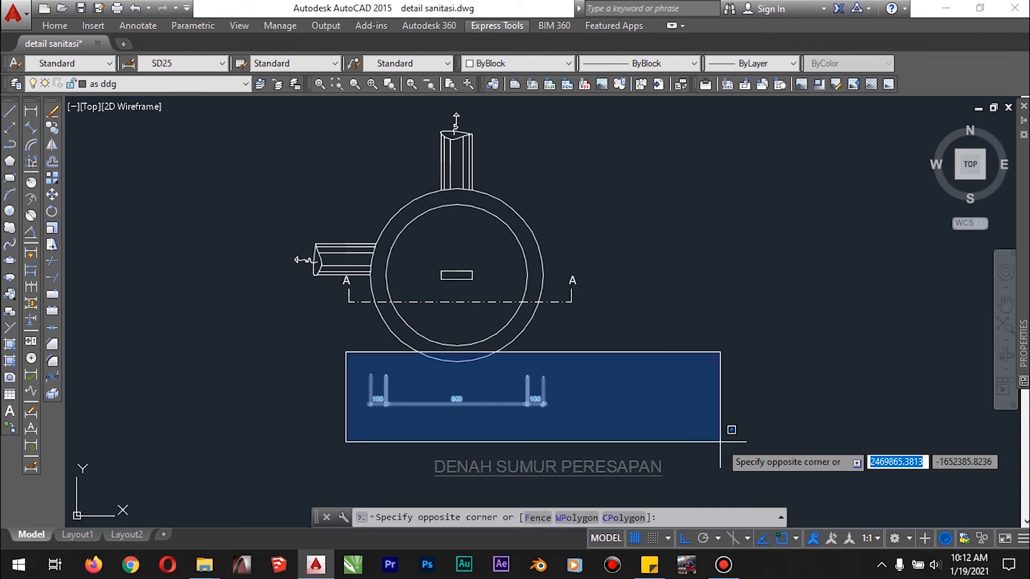
{"action": "left_click", "coordinate": [722, 441]}
{"action": "key", "text": "Escape"}
{"action": "key", "text": "Escape"}
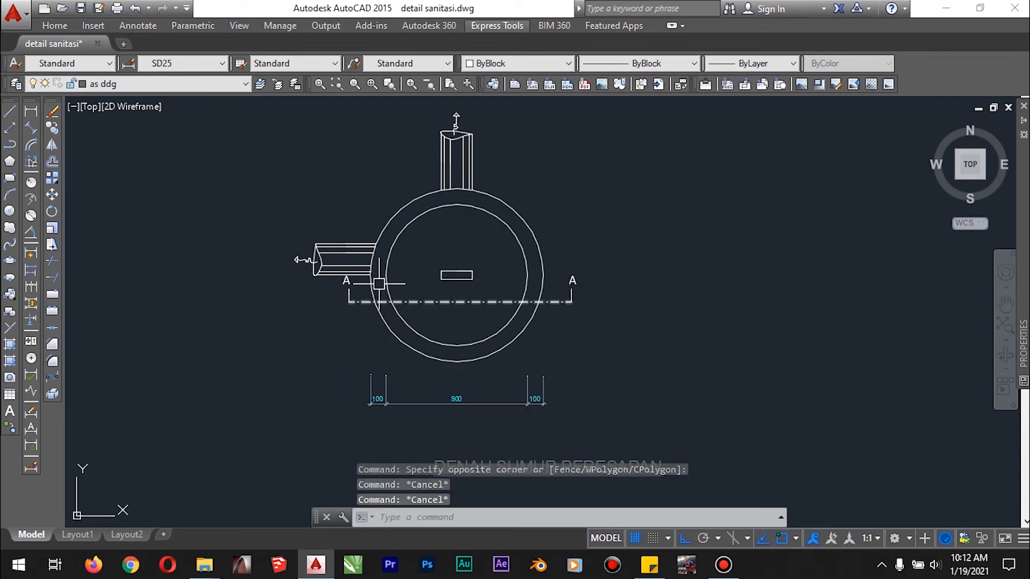
Step: Examine the upper part of the infiltration well's section Potongan A - A, including the cover, sloped inlet pipe and round pipe opening
{"action": "scroll", "coordinate": [558, 295], "scroll_direction": "down", "scroll_amount": 5}
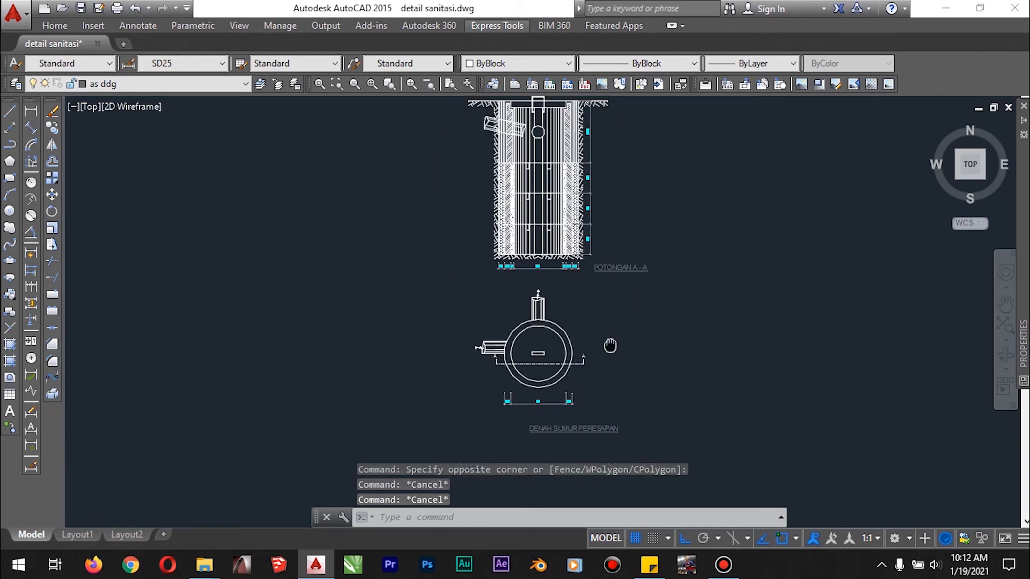
{"action": "scroll", "coordinate": [596, 371], "scroll_direction": "up", "scroll_amount": 2}
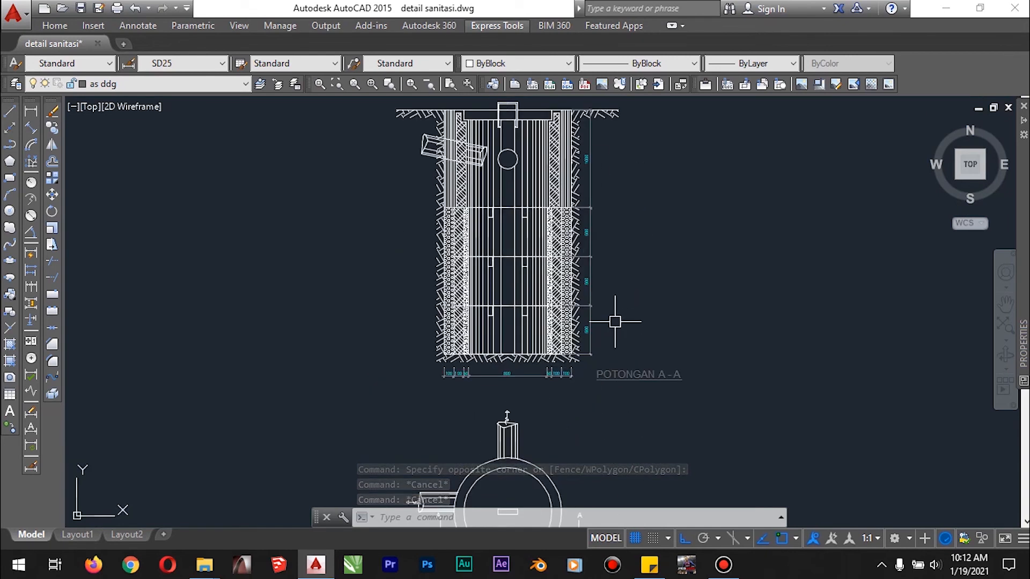
{"action": "middle_click_drag", "start_coordinate": [613, 317], "coordinate": [597, 351]}
{"action": "scroll", "coordinate": [510, 183], "scroll_direction": "up", "scroll_amount": 2}
{"action": "scroll", "coordinate": [509, 183], "scroll_direction": "up", "scroll_amount": 2}
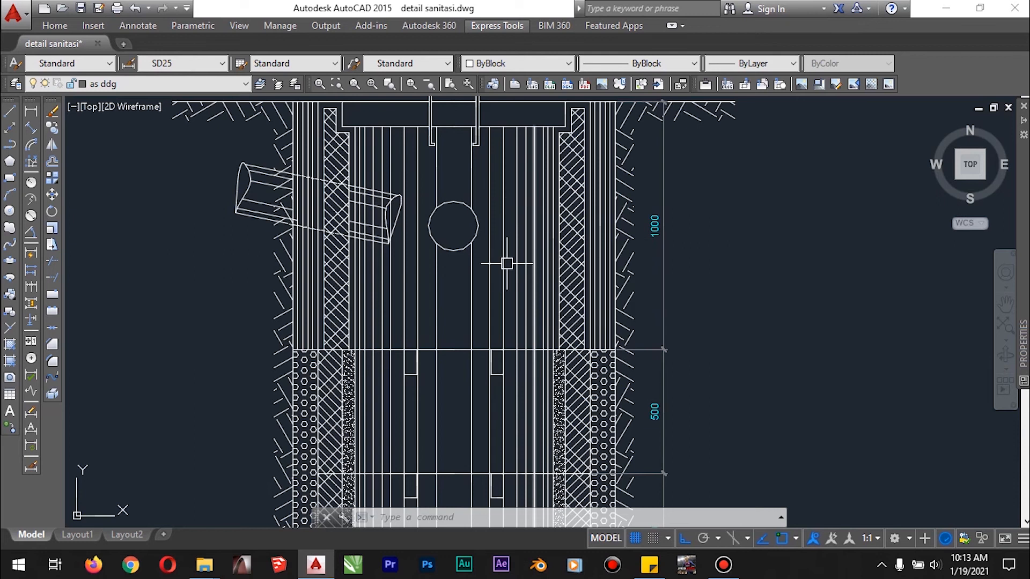
{"action": "scroll", "coordinate": [492, 191], "scroll_direction": "down", "scroll_amount": 2}
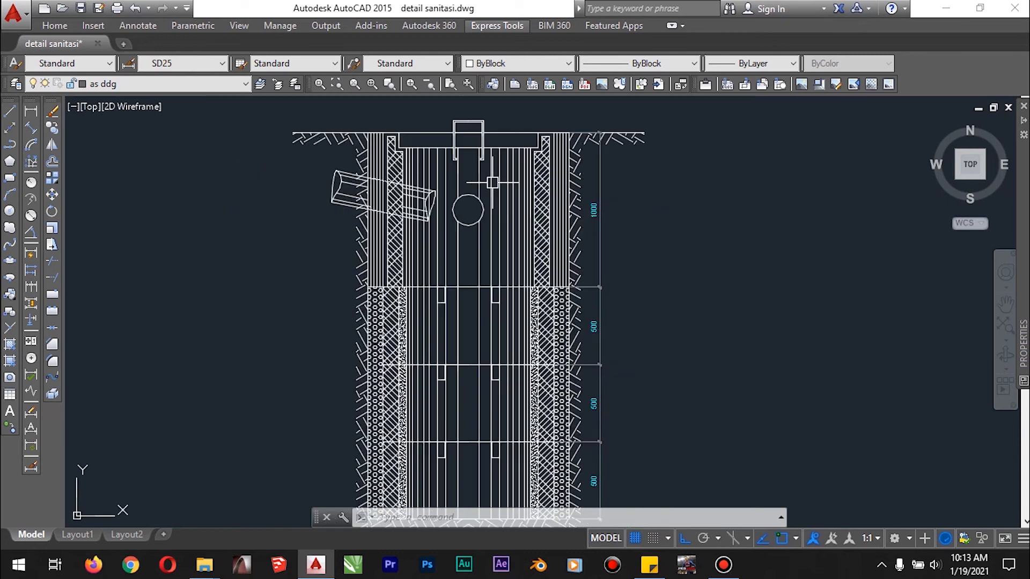
{"action": "scroll", "coordinate": [435, 233], "scroll_direction": "up", "scroll_amount": 2}
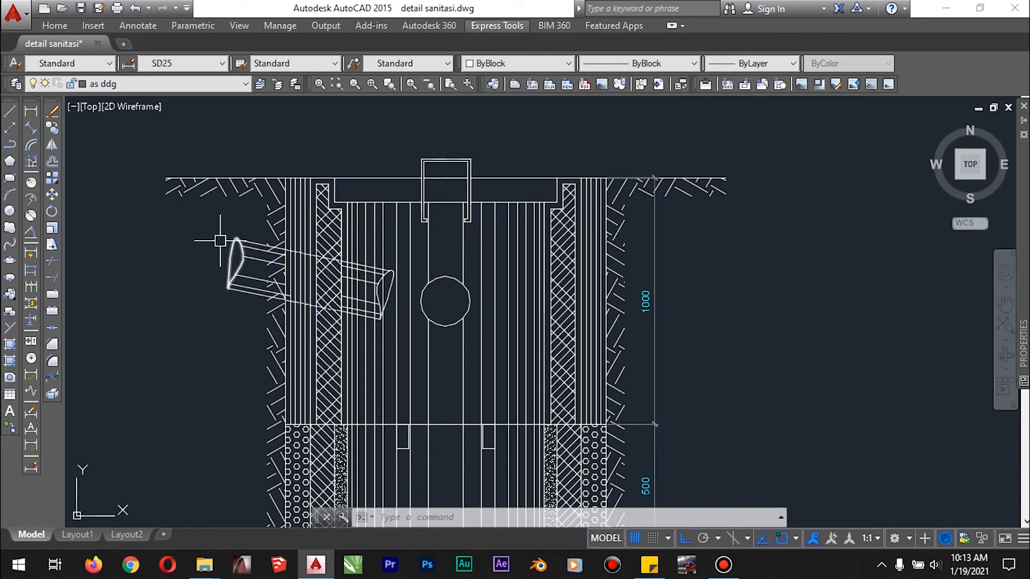
{"action": "left_click", "coordinate": [189, 217]}
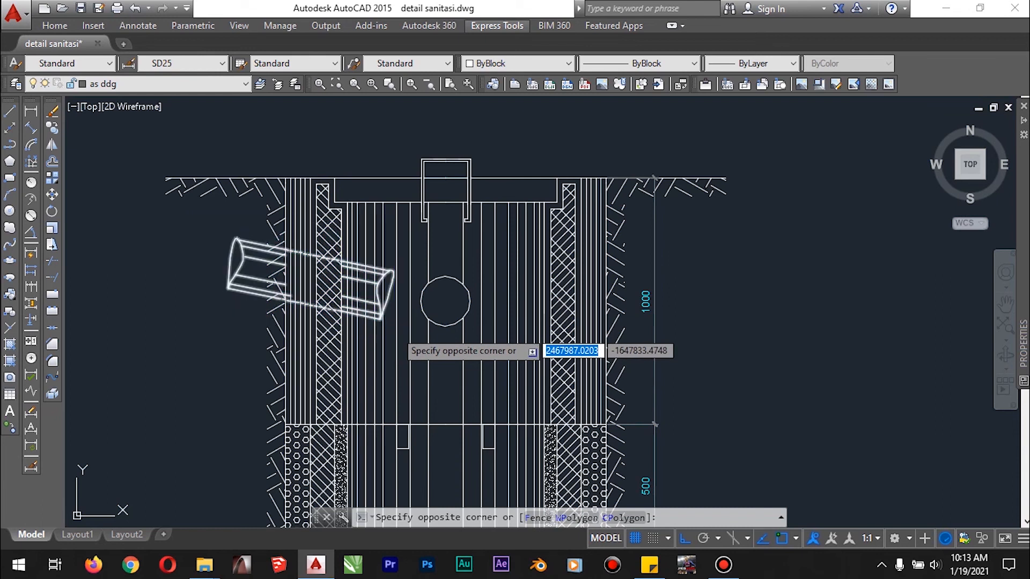
{"action": "key", "text": "Escape"}
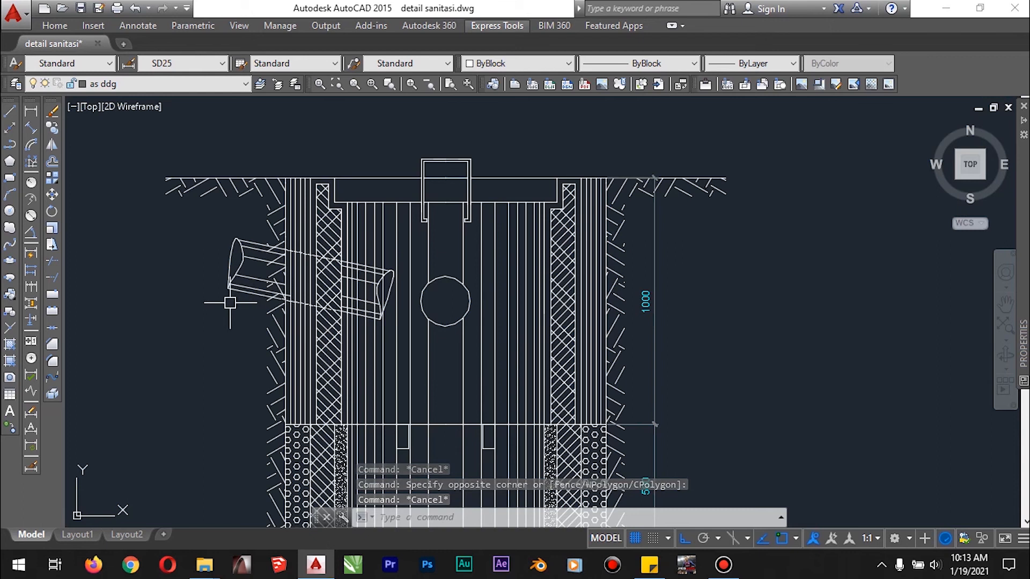
{"action": "middle_click_drag", "start_coordinate": [230, 303], "coordinate": [463, 263]}
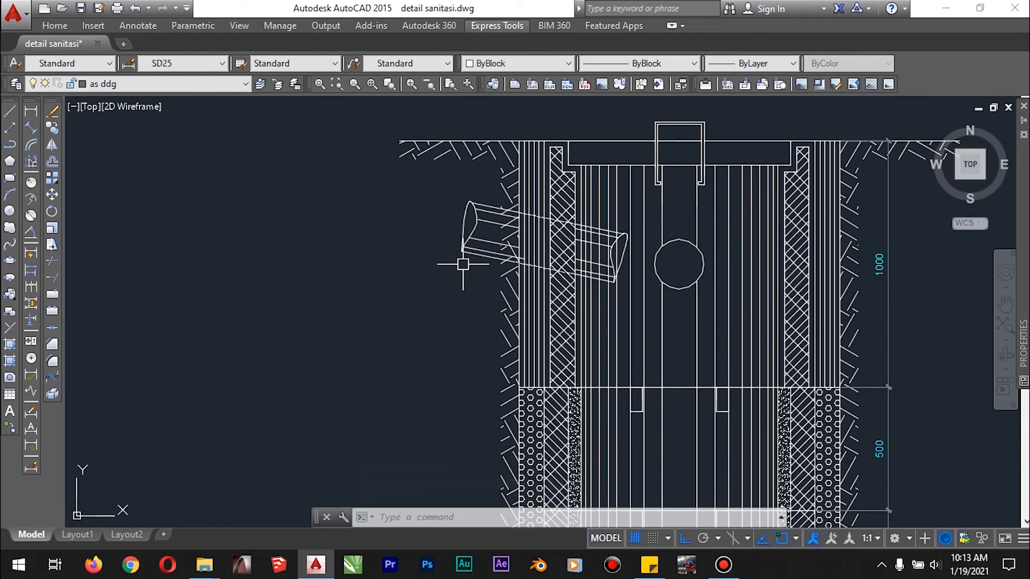
Step: Trace the well's inlet pipe back through the septic tank sections and the control box plans, and return to the well section
{"action": "scroll", "coordinate": [462, 264], "scroll_direction": "down", "scroll_amount": 6}
{"action": "middle_click_drag", "start_coordinate": [313, 281], "coordinate": [600, 296]}
{"action": "scroll", "coordinate": [601, 297], "scroll_direction": "down", "scroll_amount": 3}
{"action": "middle_click_drag", "start_coordinate": [581, 251], "coordinate": [476, 420]}
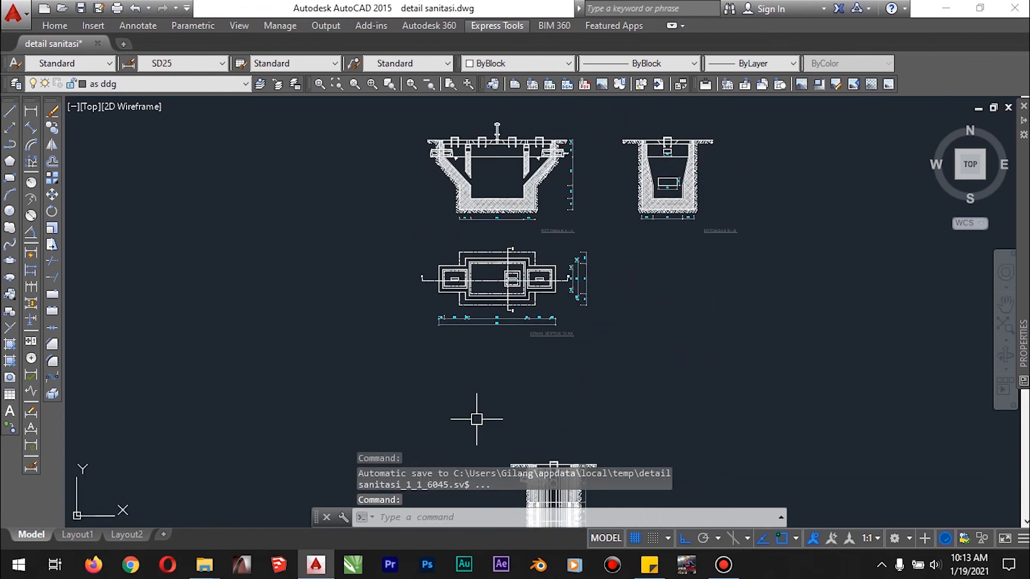
{"action": "scroll", "coordinate": [515, 168], "scroll_direction": "up", "scroll_amount": 5}
{"action": "scroll", "coordinate": [555, 170], "scroll_direction": "down", "scroll_amount": 2}
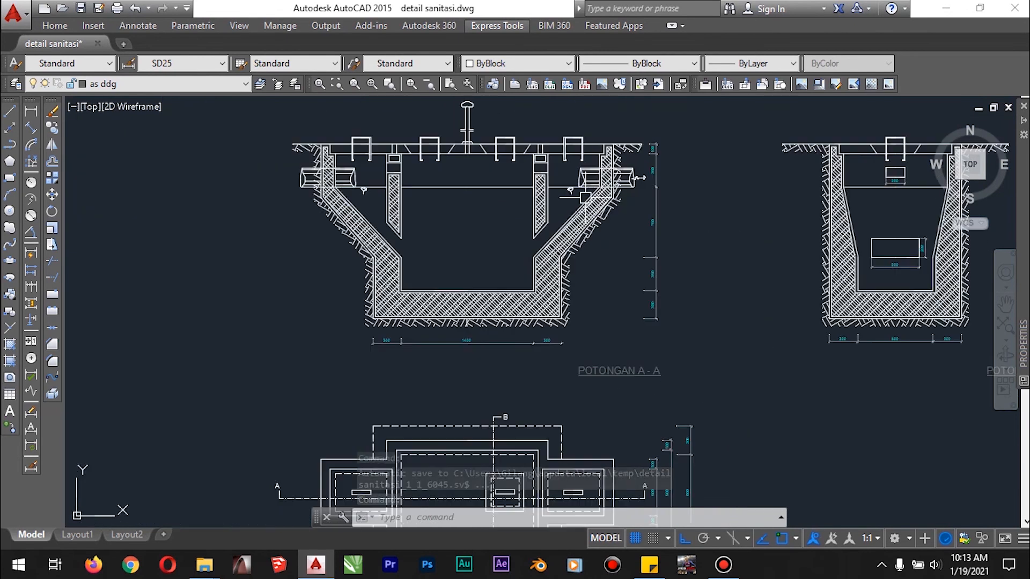
{"action": "scroll", "coordinate": [278, 509], "scroll_direction": "down", "scroll_amount": 5}
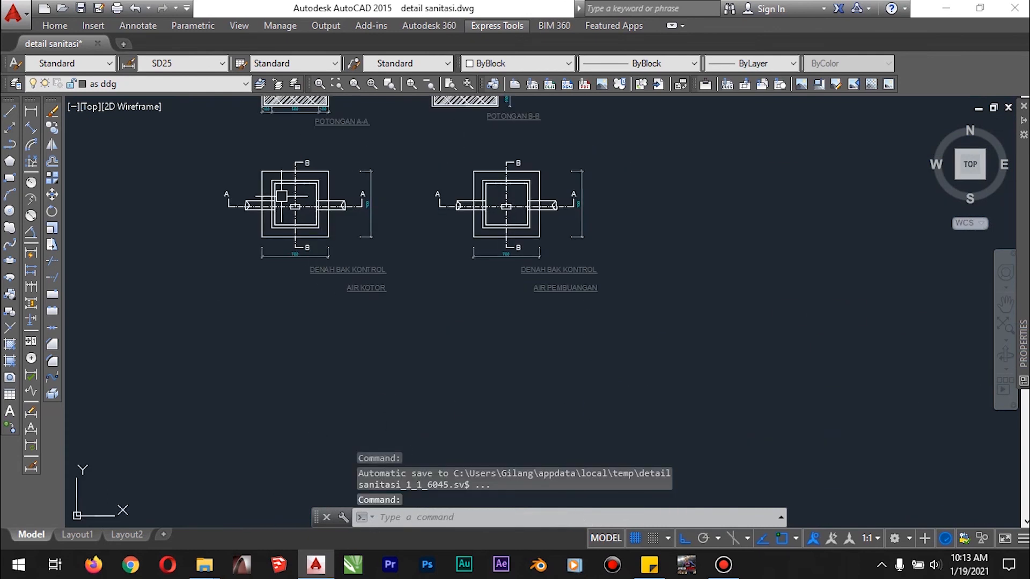
{"action": "scroll", "coordinate": [363, 335], "scroll_direction": "down", "scroll_amount": 4}
{"action": "middle_click_drag", "start_coordinate": [372, 299], "coordinate": [368, 166]}
{"action": "mouse_move", "coordinate": [390, 365]}
{"action": "middle_mouse_down"}
{"action": "mouse_move", "coordinate": [407, 284]}
{"action": "mouse_move", "coordinate": [459, 167]}
{"action": "middle_mouse_up"}
{"action": "middle_click_drag", "start_coordinate": [462, 356], "coordinate": [456, 185]}
{"action": "scroll", "coordinate": [448, 253], "scroll_direction": "up", "scroll_amount": 5}
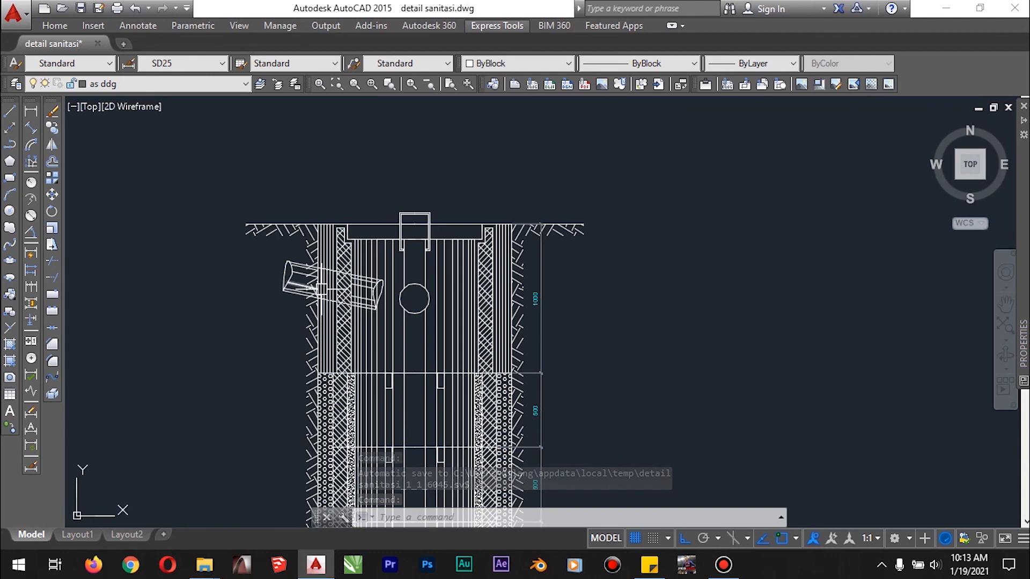
Step: Inspect the small rectangles below the ring joints in the well's section Potongan A - A, highlighting the upper one with a selection window
{"action": "middle_click_drag", "start_coordinate": [352, 285], "coordinate": [384, 261]}
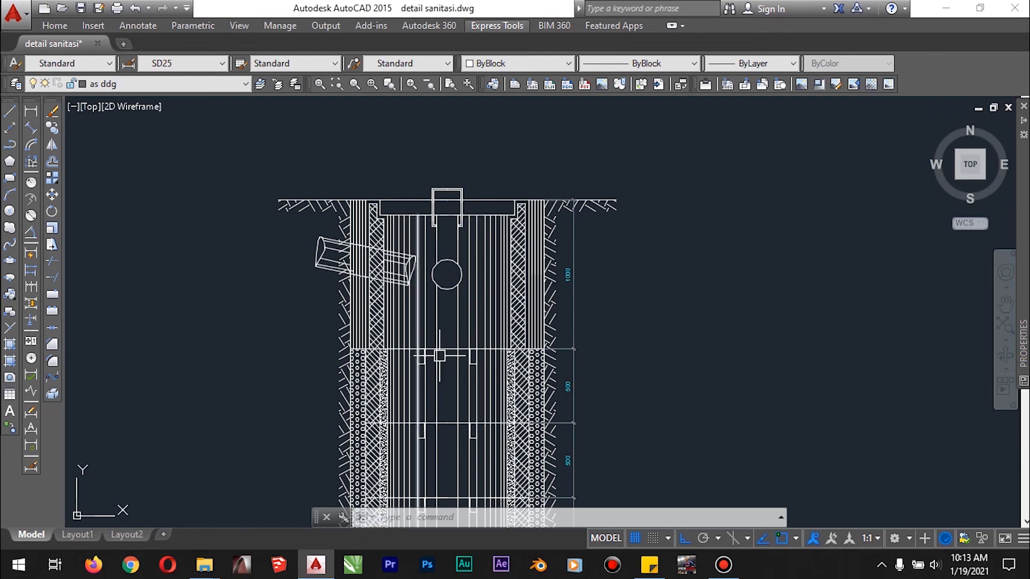
{"action": "scroll", "coordinate": [426, 283], "scroll_direction": "up", "scroll_amount": 3}
{"action": "scroll", "coordinate": [418, 233], "scroll_direction": "down", "scroll_amount": 3}
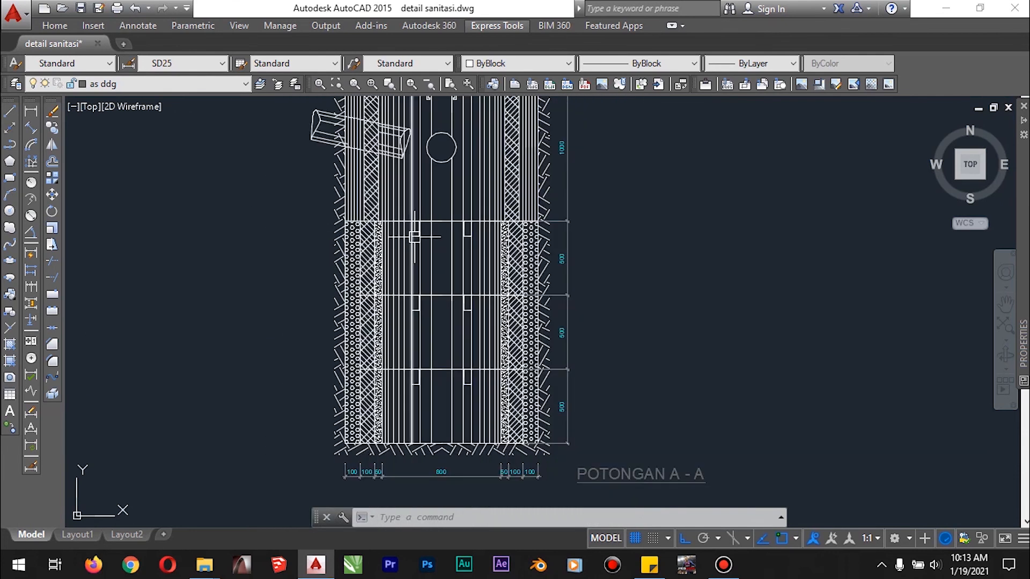
{"action": "mouse_move", "coordinate": [415, 234]}
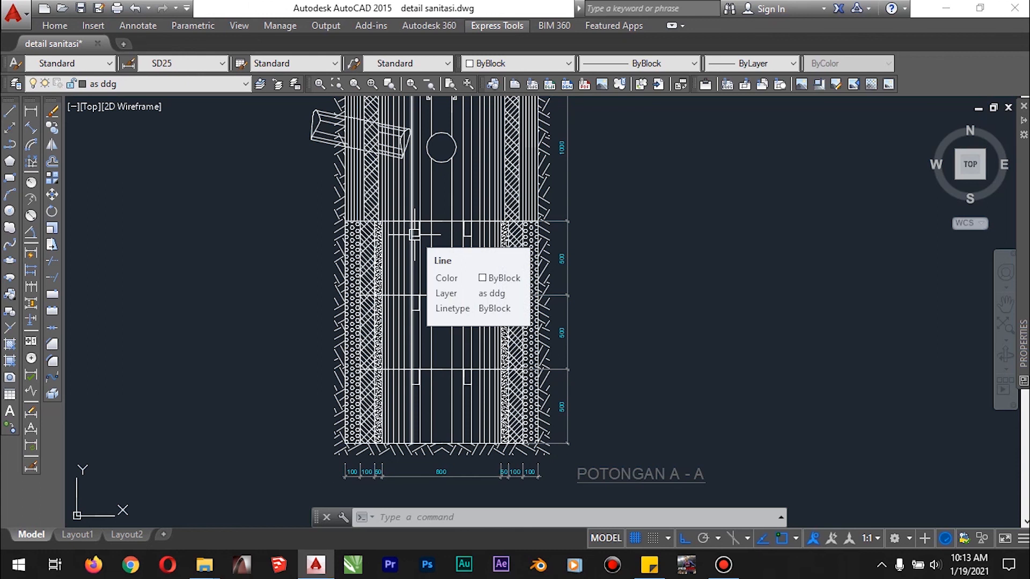
{"action": "scroll", "coordinate": [412, 228], "scroll_direction": "up", "scroll_amount": 3}
{"action": "scroll", "coordinate": [403, 237], "scroll_direction": "up", "scroll_amount": 3}
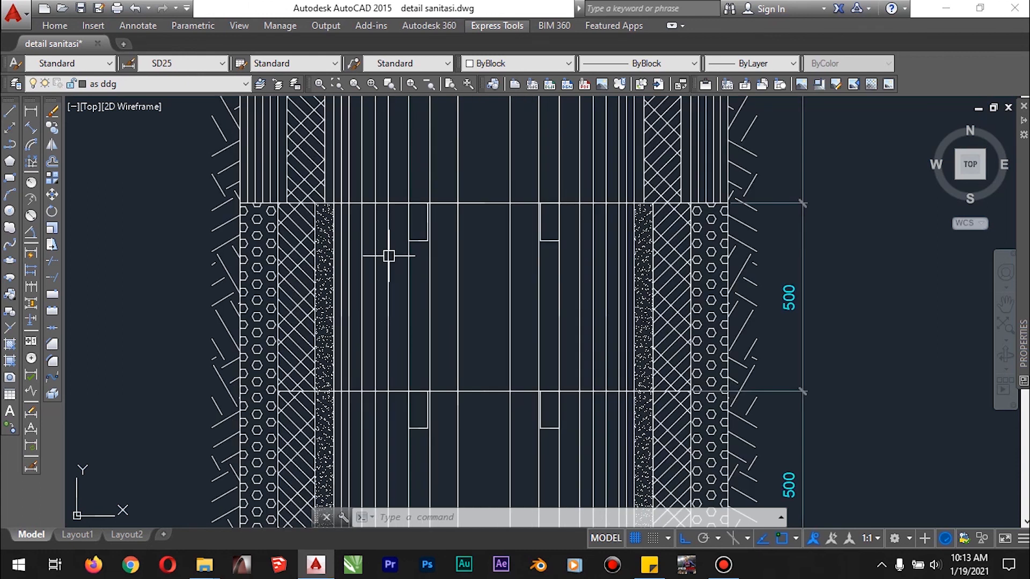
{"action": "left_click", "coordinate": [395, 247]}
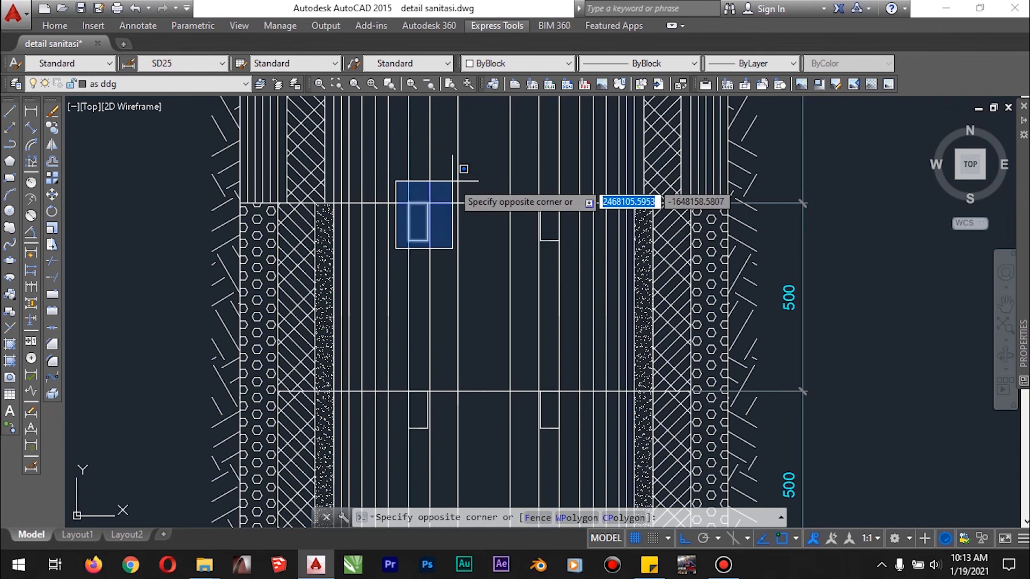
{"action": "left_click", "coordinate": [453, 181]}
{"action": "key", "text": "Escape"}
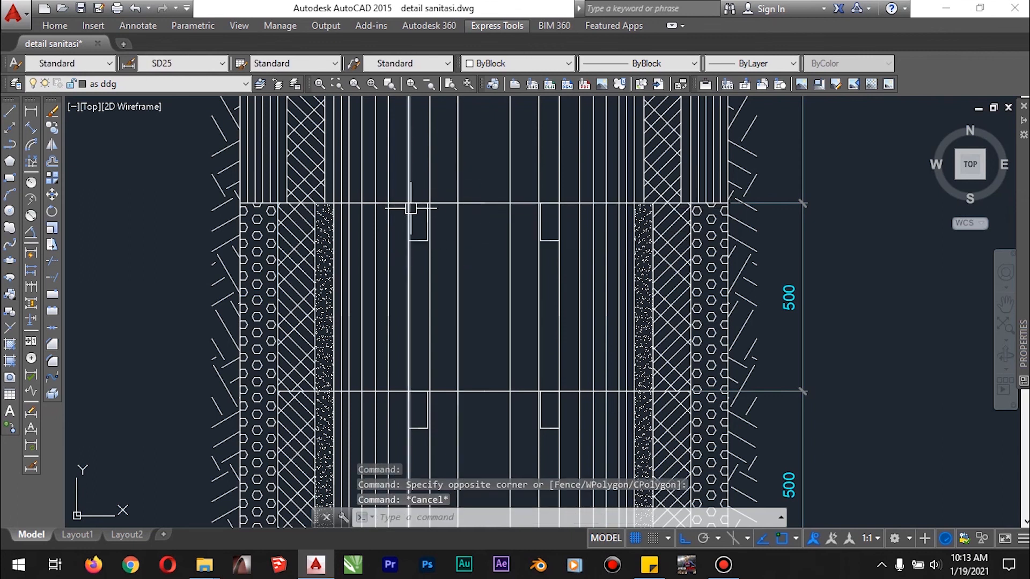
{"action": "left_click", "coordinate": [400, 193]}
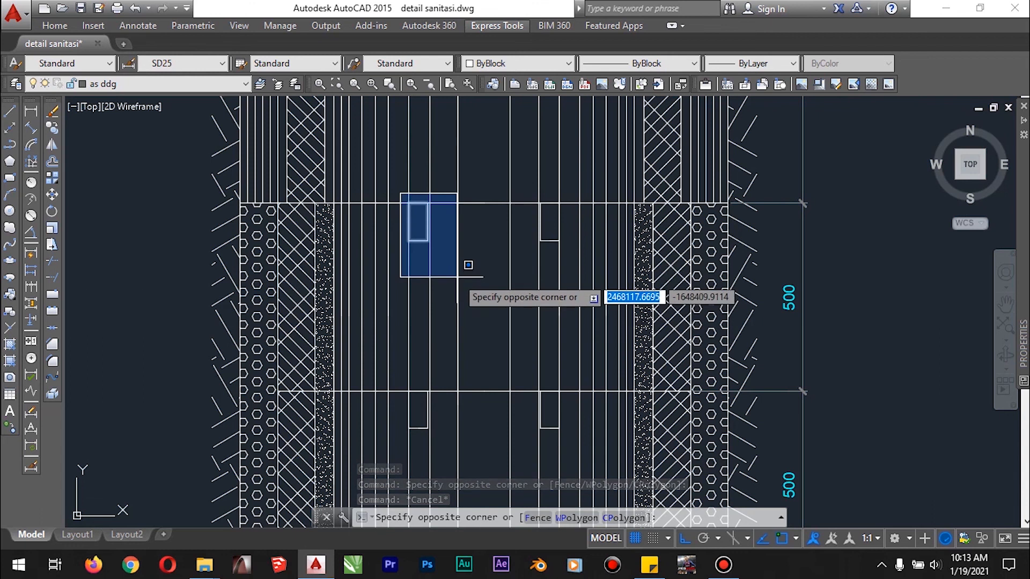
{"action": "key", "text": "Escape"}
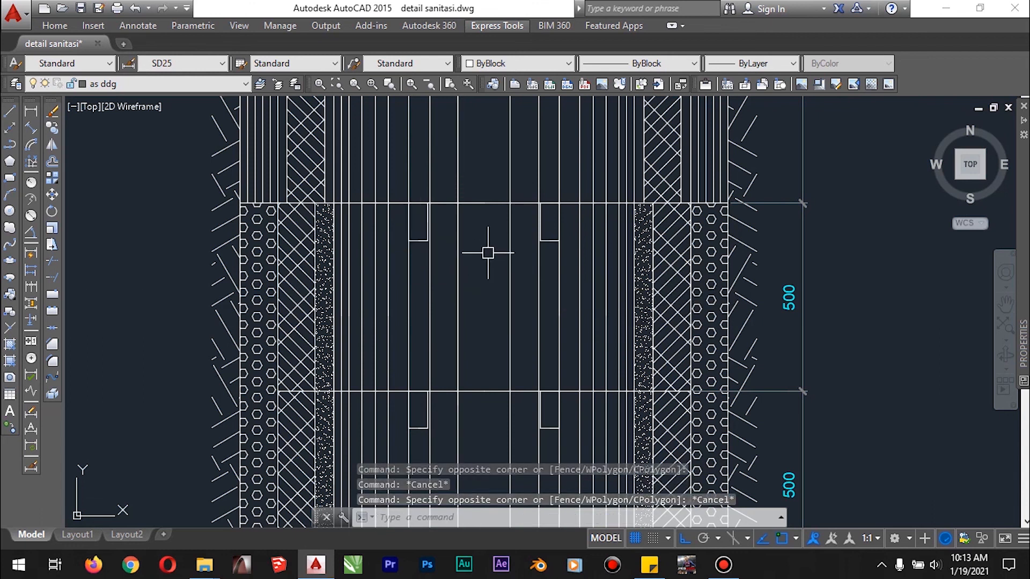
Step: Examine the hatched wall layers of the well section Potongan A - A from the cover down to its bottom dimension chain
{"action": "scroll", "coordinate": [469, 263], "scroll_direction": "down", "scroll_amount": 3}
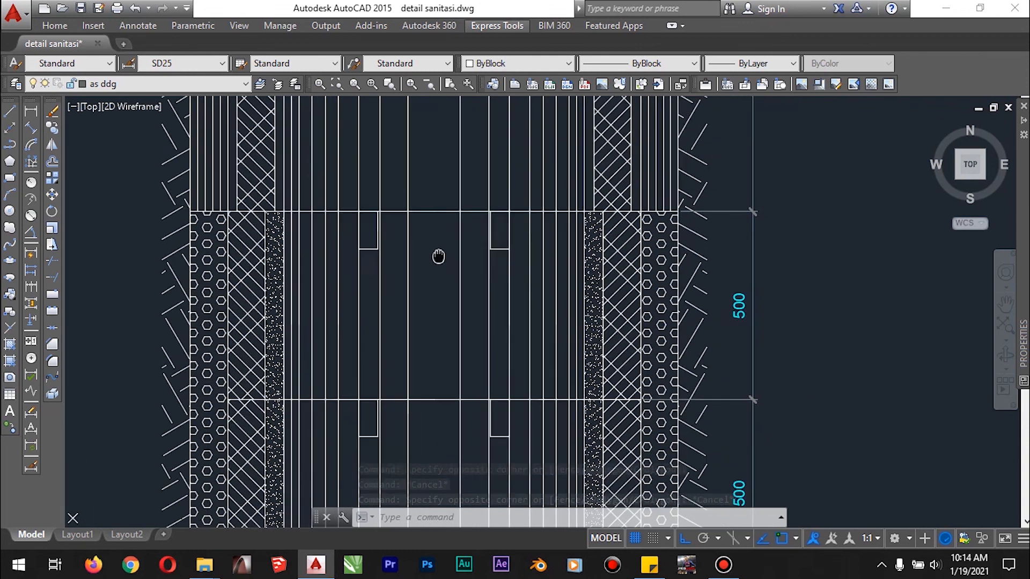
{"action": "middle_click_drag", "start_coordinate": [432, 256], "coordinate": [429, 369]}
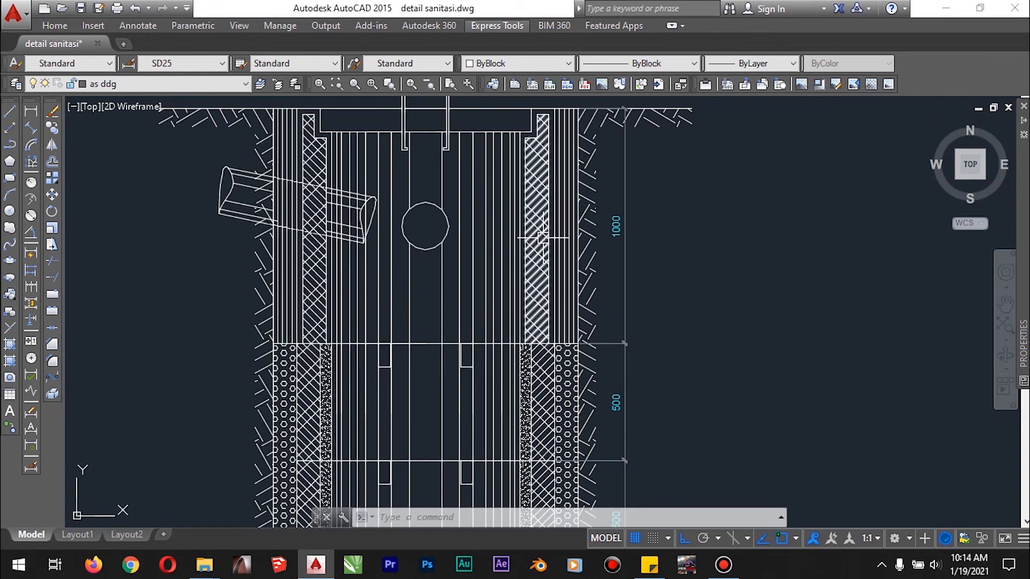
{"action": "middle_click_drag", "start_coordinate": [437, 361], "coordinate": [451, 243]}
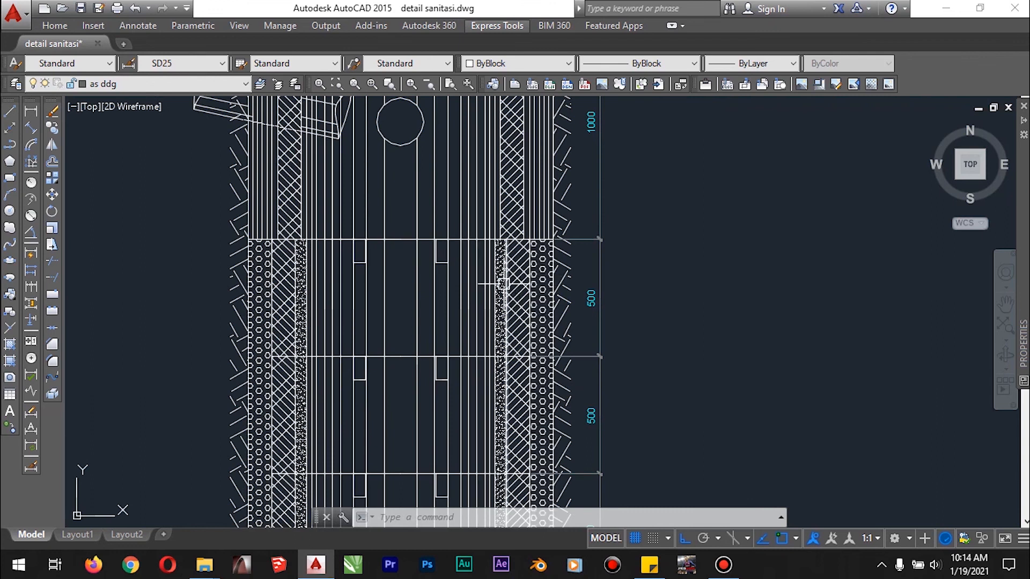
{"action": "middle_click_drag", "start_coordinate": [504, 283], "coordinate": [523, 133]}
{"action": "scroll", "coordinate": [548, 280], "scroll_direction": "down", "scroll_amount": 2}
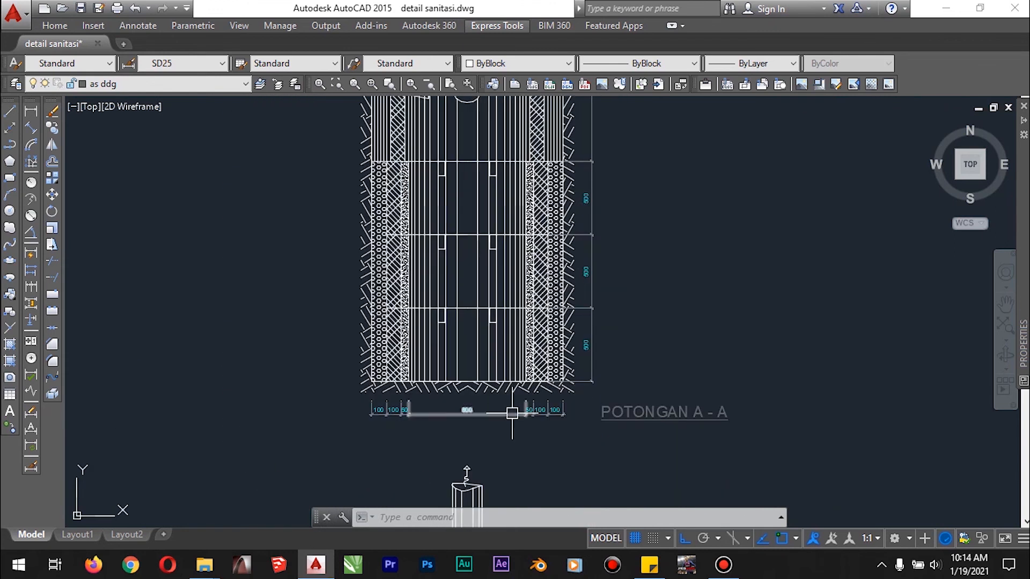
{"action": "middle_click_drag", "start_coordinate": [513, 413], "coordinate": [515, 274]}
{"action": "middle_click_drag", "start_coordinate": [512, 345], "coordinate": [508, 244]}
Step: Review the plan Denah Sumur Peresapan together with its section Potongan A - A, ending with an overview alongside the septic tank drawings
{"action": "scroll", "coordinate": [508, 247], "scroll_direction": "down", "scroll_amount": 2}
{"action": "scroll", "coordinate": [513, 257], "scroll_direction": "down", "scroll_amount": 2}
{"action": "scroll", "coordinate": [513, 258], "scroll_direction": "up", "scroll_amount": 2}
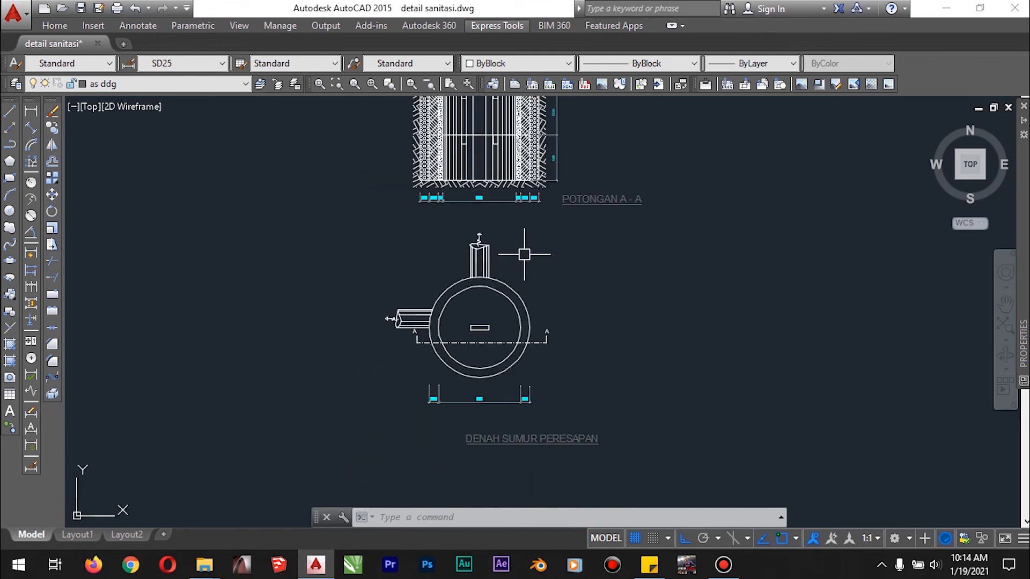
{"action": "middle_click_drag", "start_coordinate": [547, 259], "coordinate": [536, 333]}
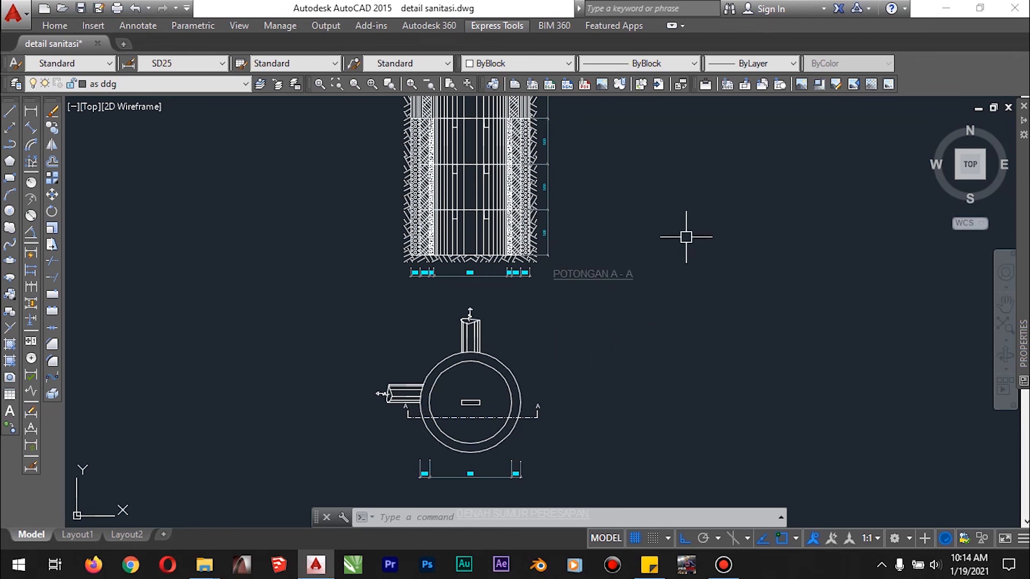
{"action": "middle_click_drag", "start_coordinate": [686, 237], "coordinate": [659, 414]}
{"action": "scroll", "coordinate": [598, 384], "scroll_direction": "up", "scroll_amount": 2}
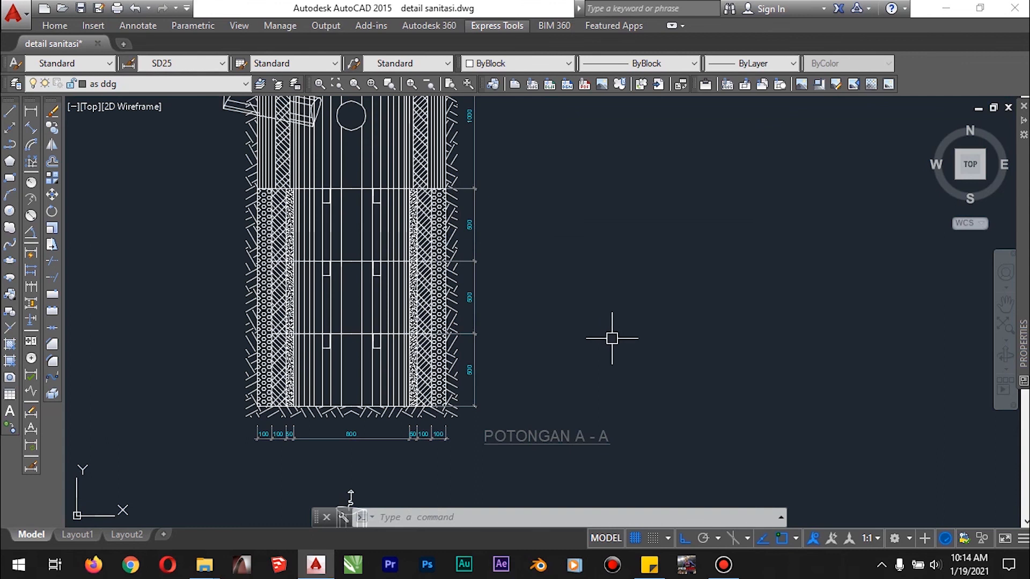
{"action": "scroll", "coordinate": [612, 338], "scroll_direction": "down", "scroll_amount": 6}
{"action": "middle_click_drag", "start_coordinate": [635, 304], "coordinate": [593, 356]}
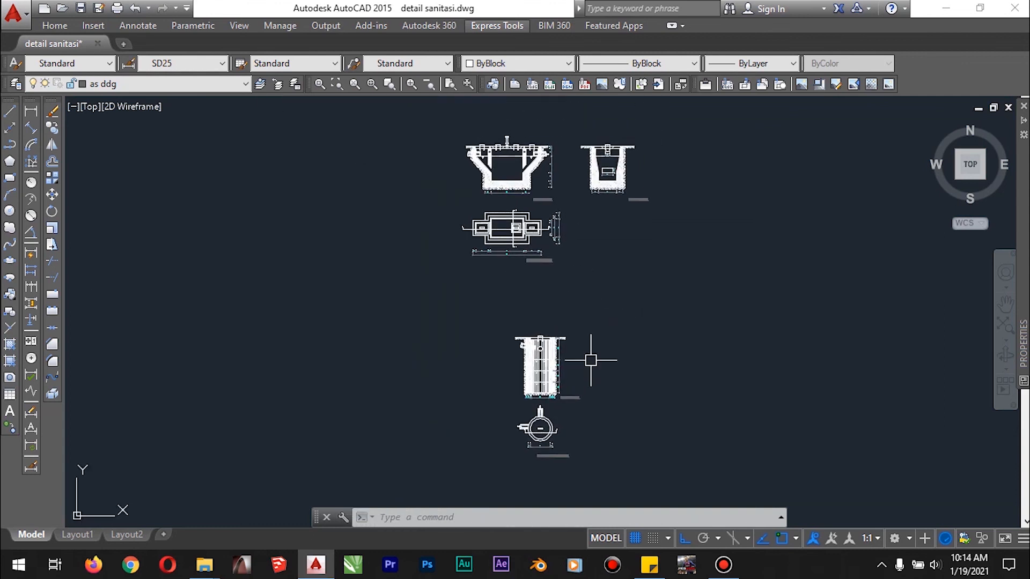
Step: Review the control box, septic tank and infiltration well drawings together, highlighting them all with one selection window and clearing the selection and hatch tip
{"action": "scroll", "coordinate": [590, 311], "scroll_direction": "down", "scroll_amount": 2}
{"action": "middle_click_drag", "start_coordinate": [600, 304], "coordinate": [643, 364]}
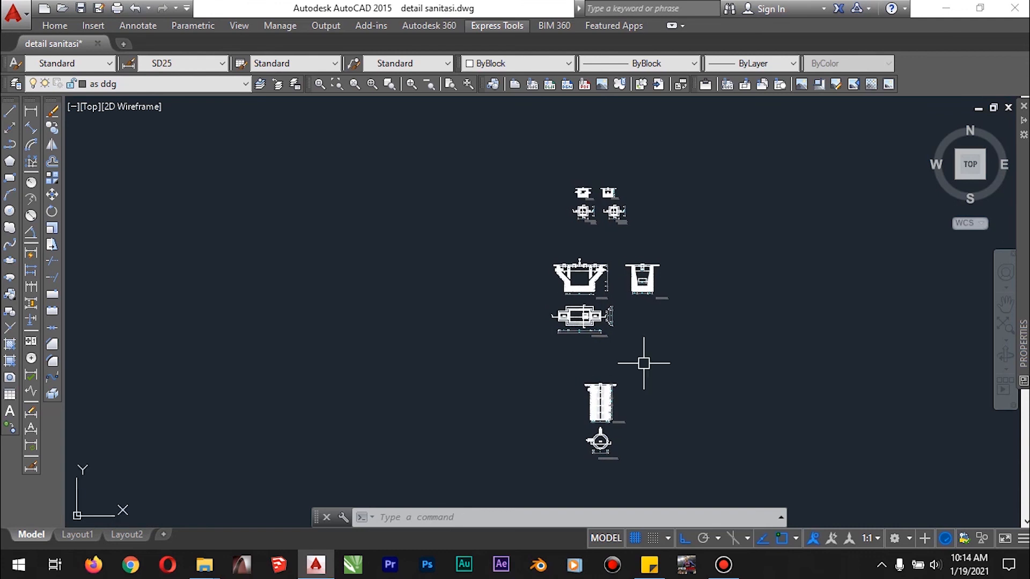
{"action": "left_click", "coordinate": [534, 178]}
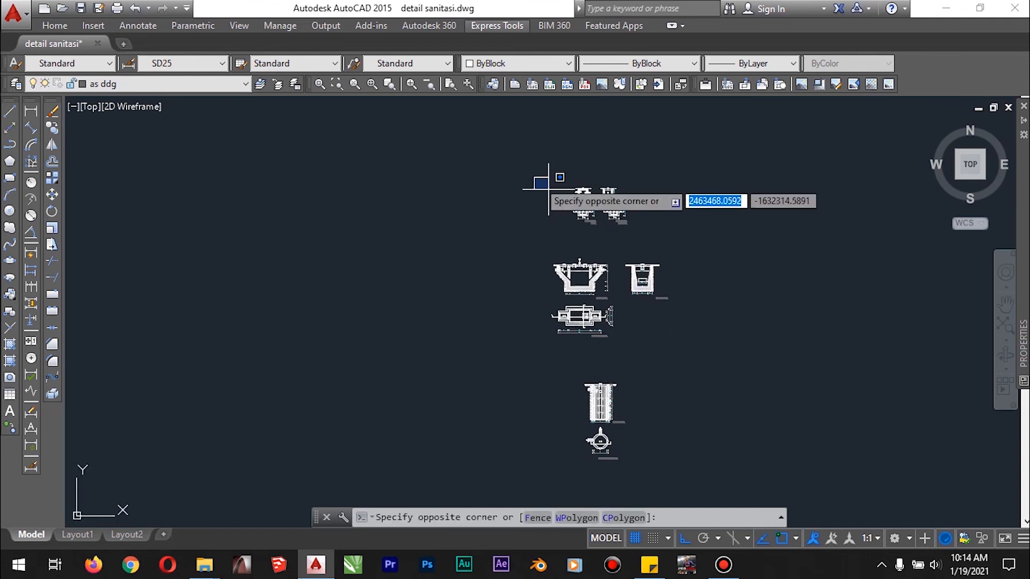
{"action": "left_click", "coordinate": [685, 466]}
{"action": "key", "text": "Escape"}
{"action": "key", "text": "Escape"}
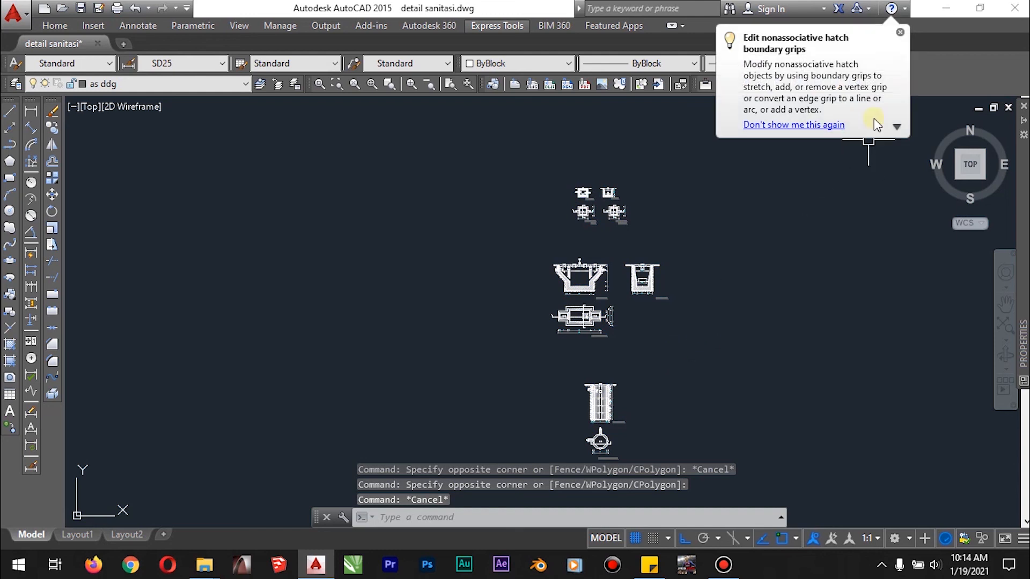
{"action": "left_click", "coordinate": [901, 34]}
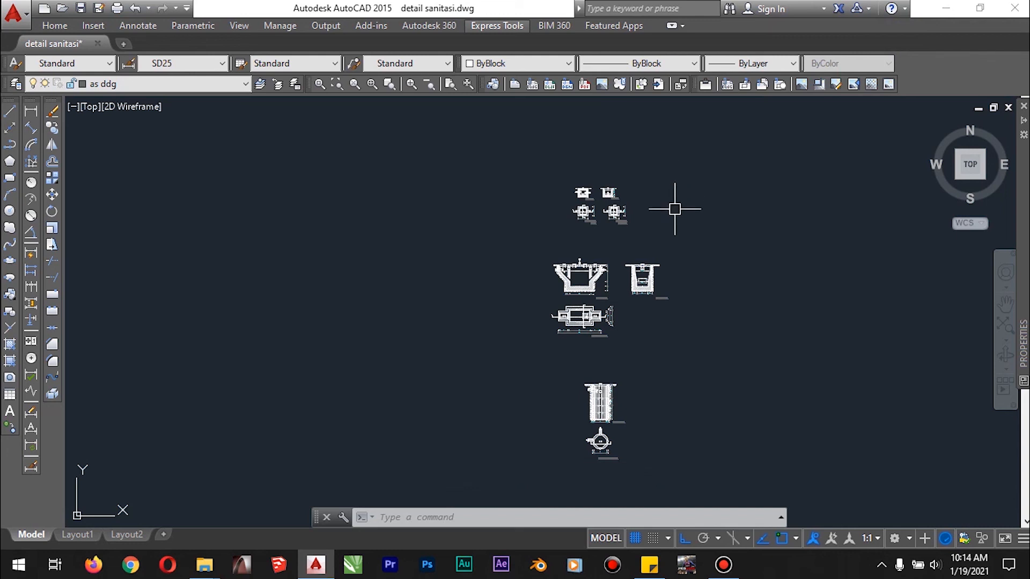
{"action": "scroll", "coordinate": [701, 317], "scroll_direction": "up", "scroll_amount": 2}
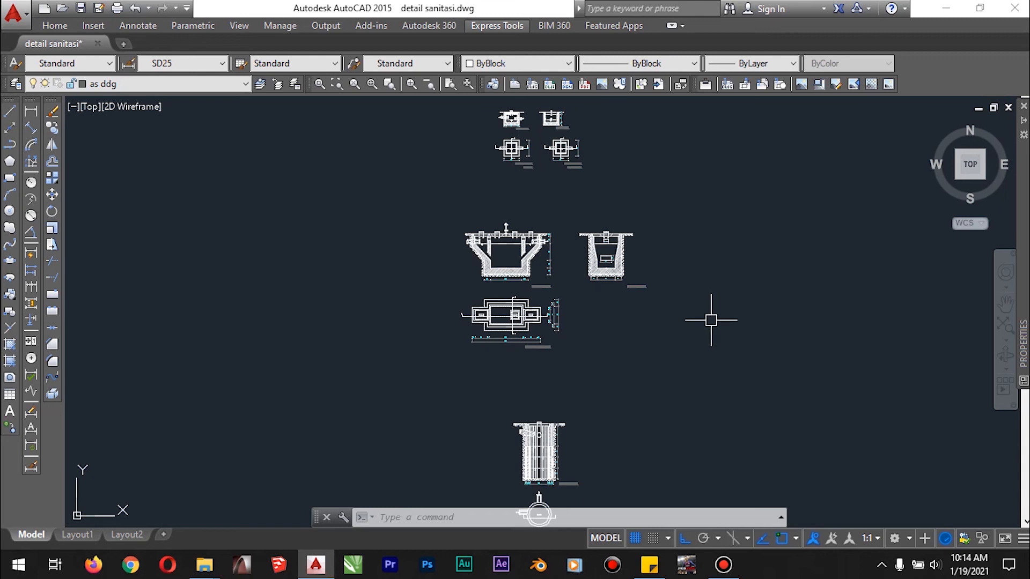
{"action": "scroll", "coordinate": [692, 320], "scroll_direction": "down", "scroll_amount": 2}
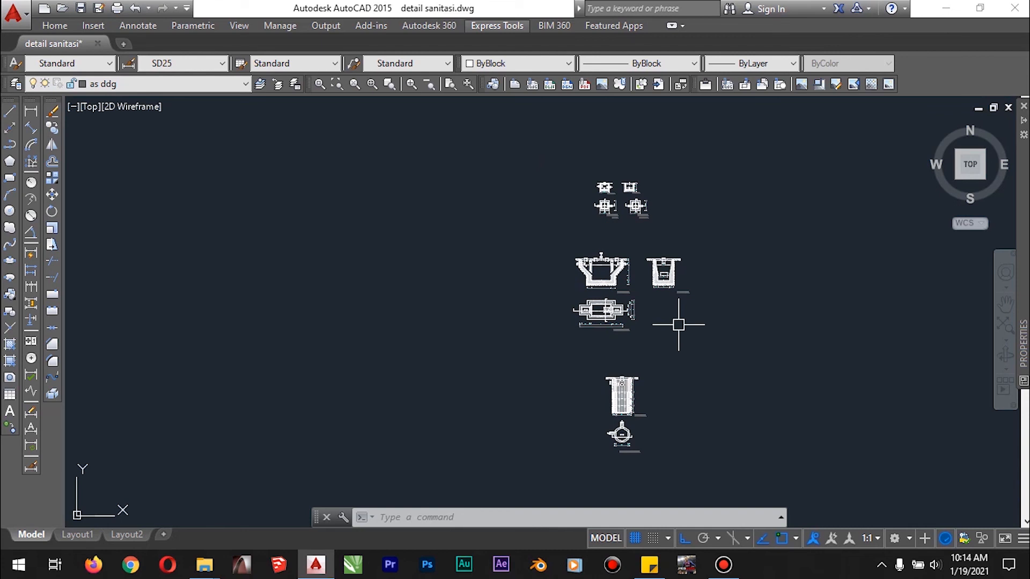